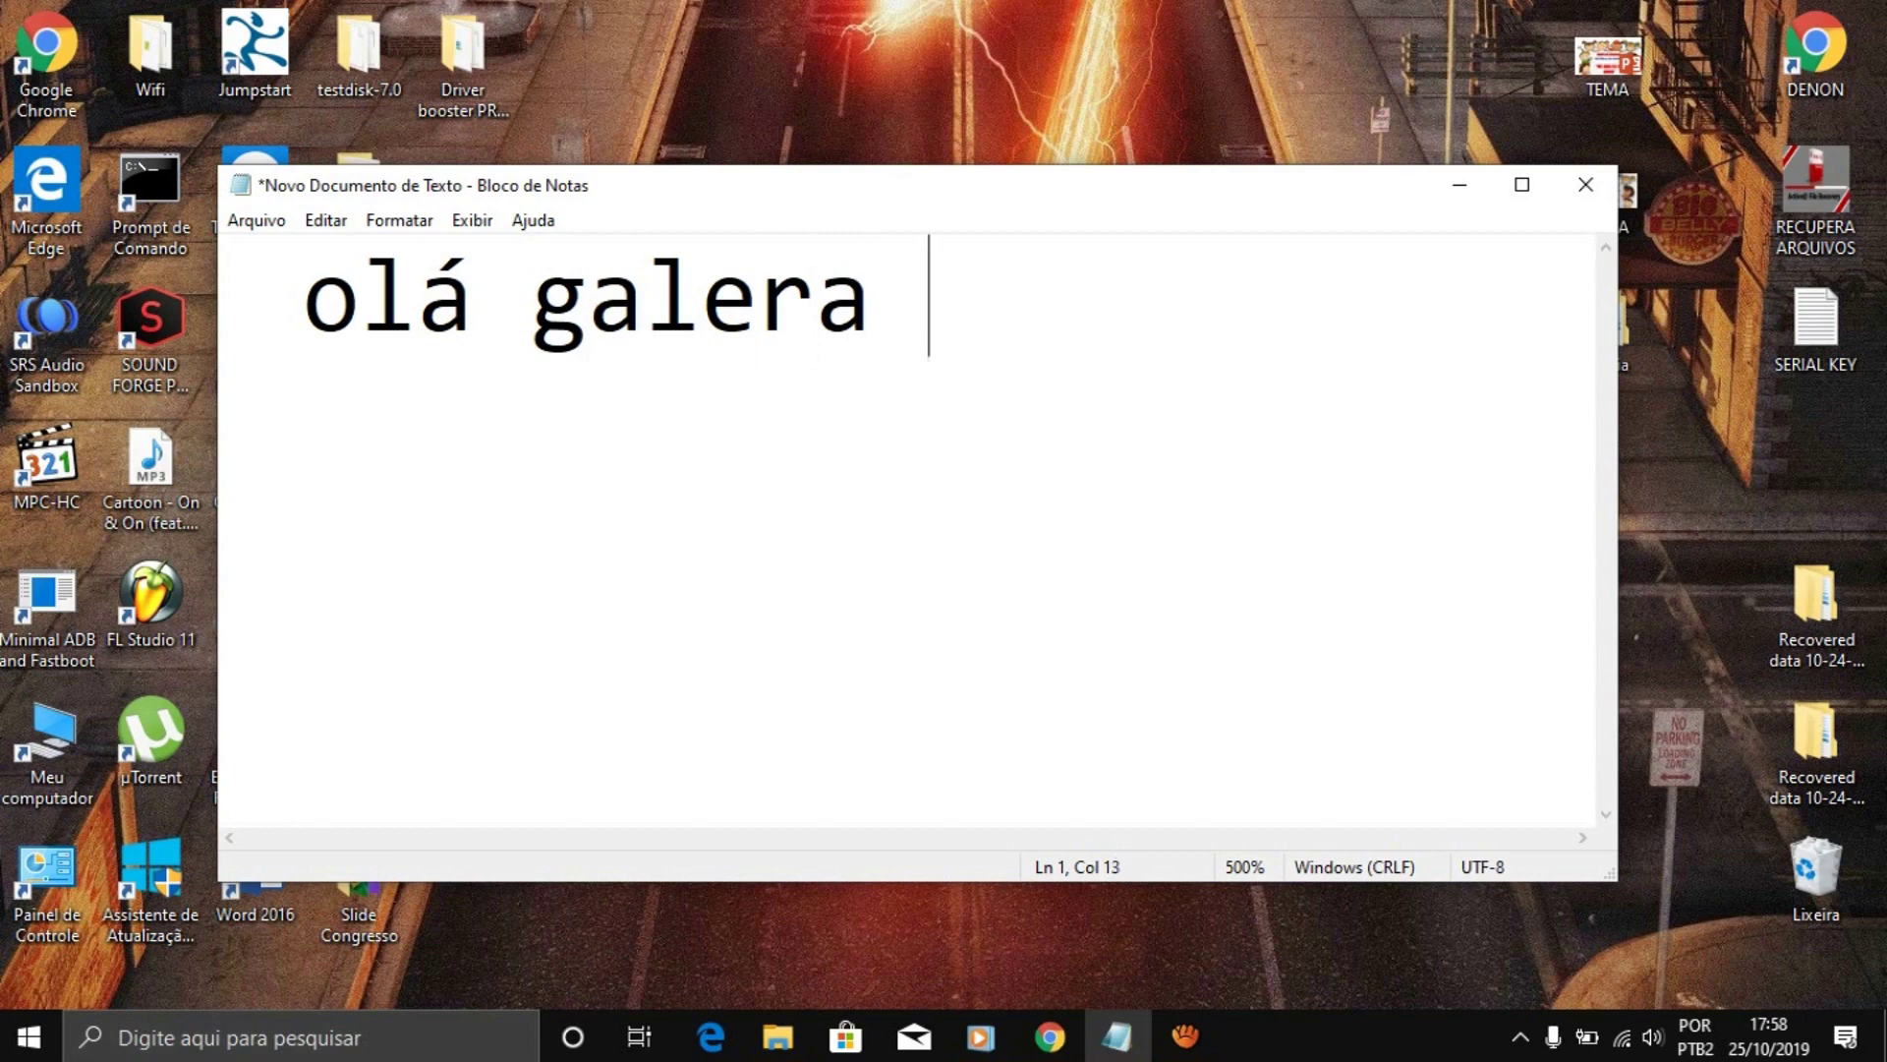
Complete the greeting line in the note with "bem vindo ao meu canal" and start a new line.
text(be)
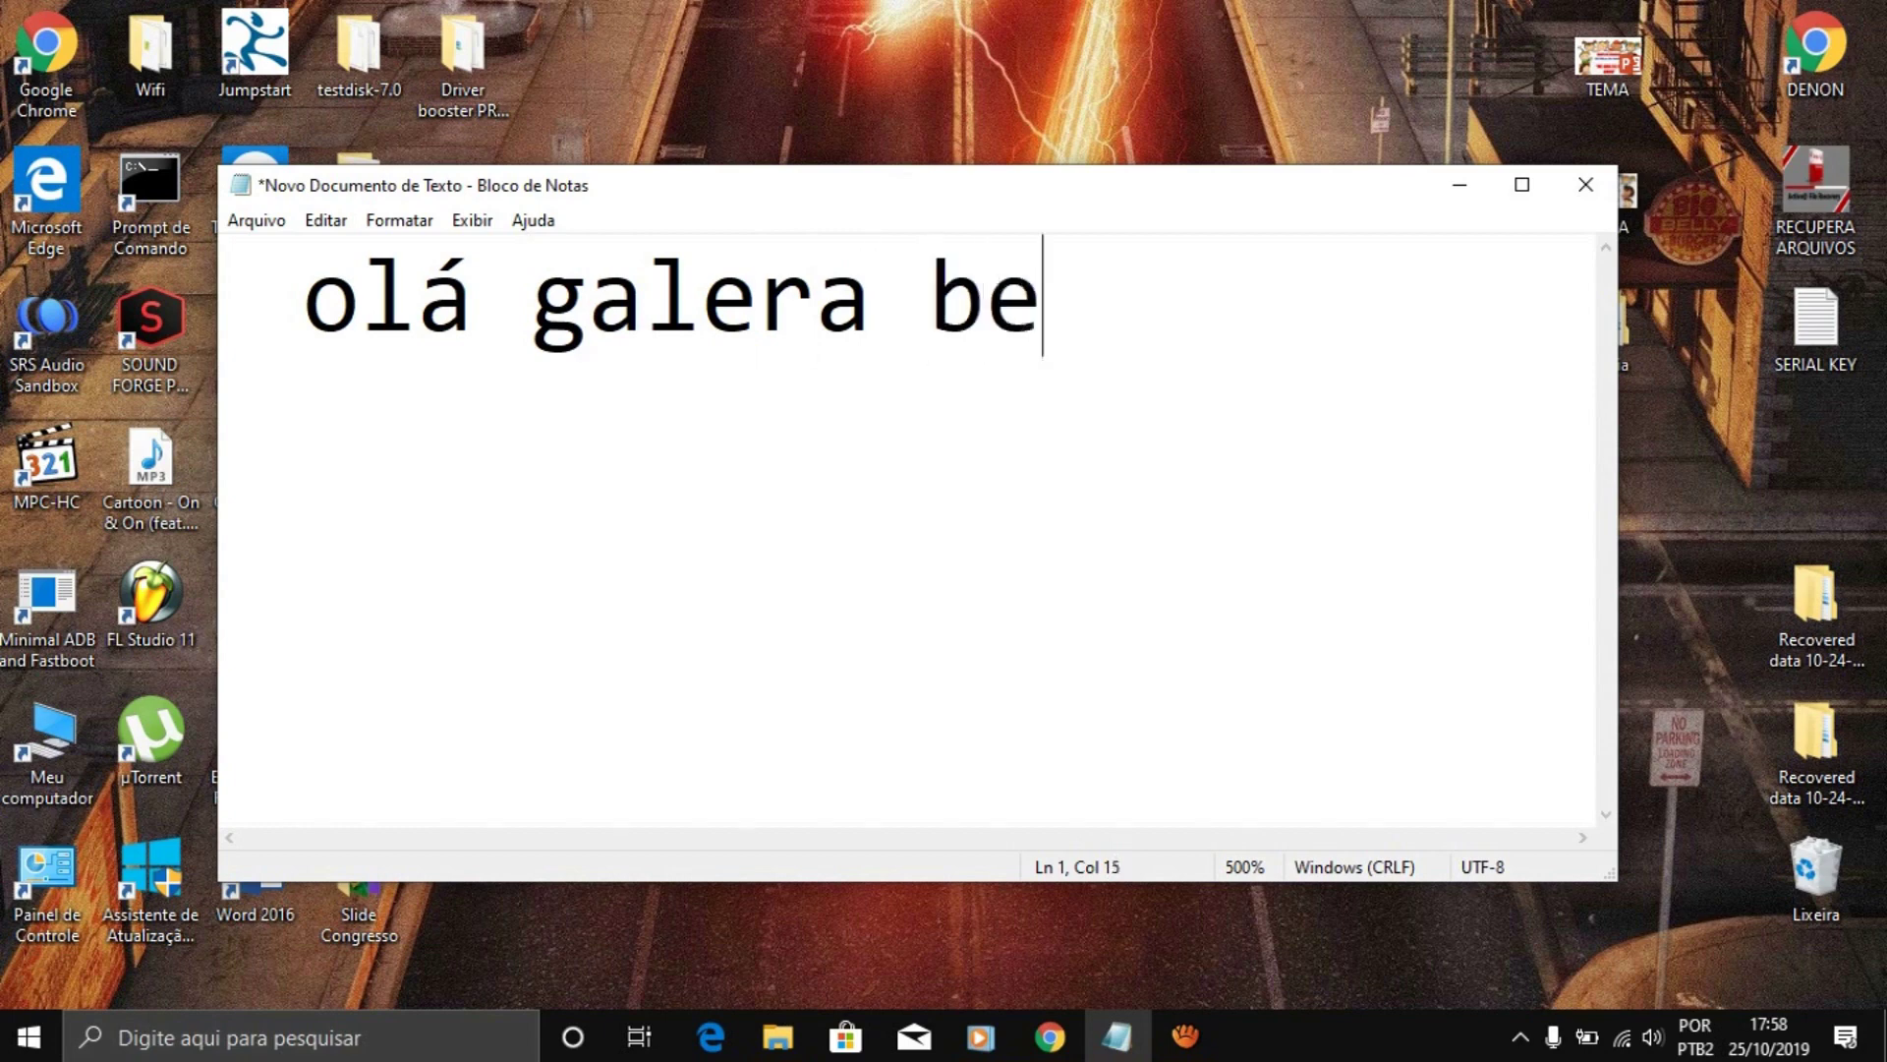
text(m vindo)
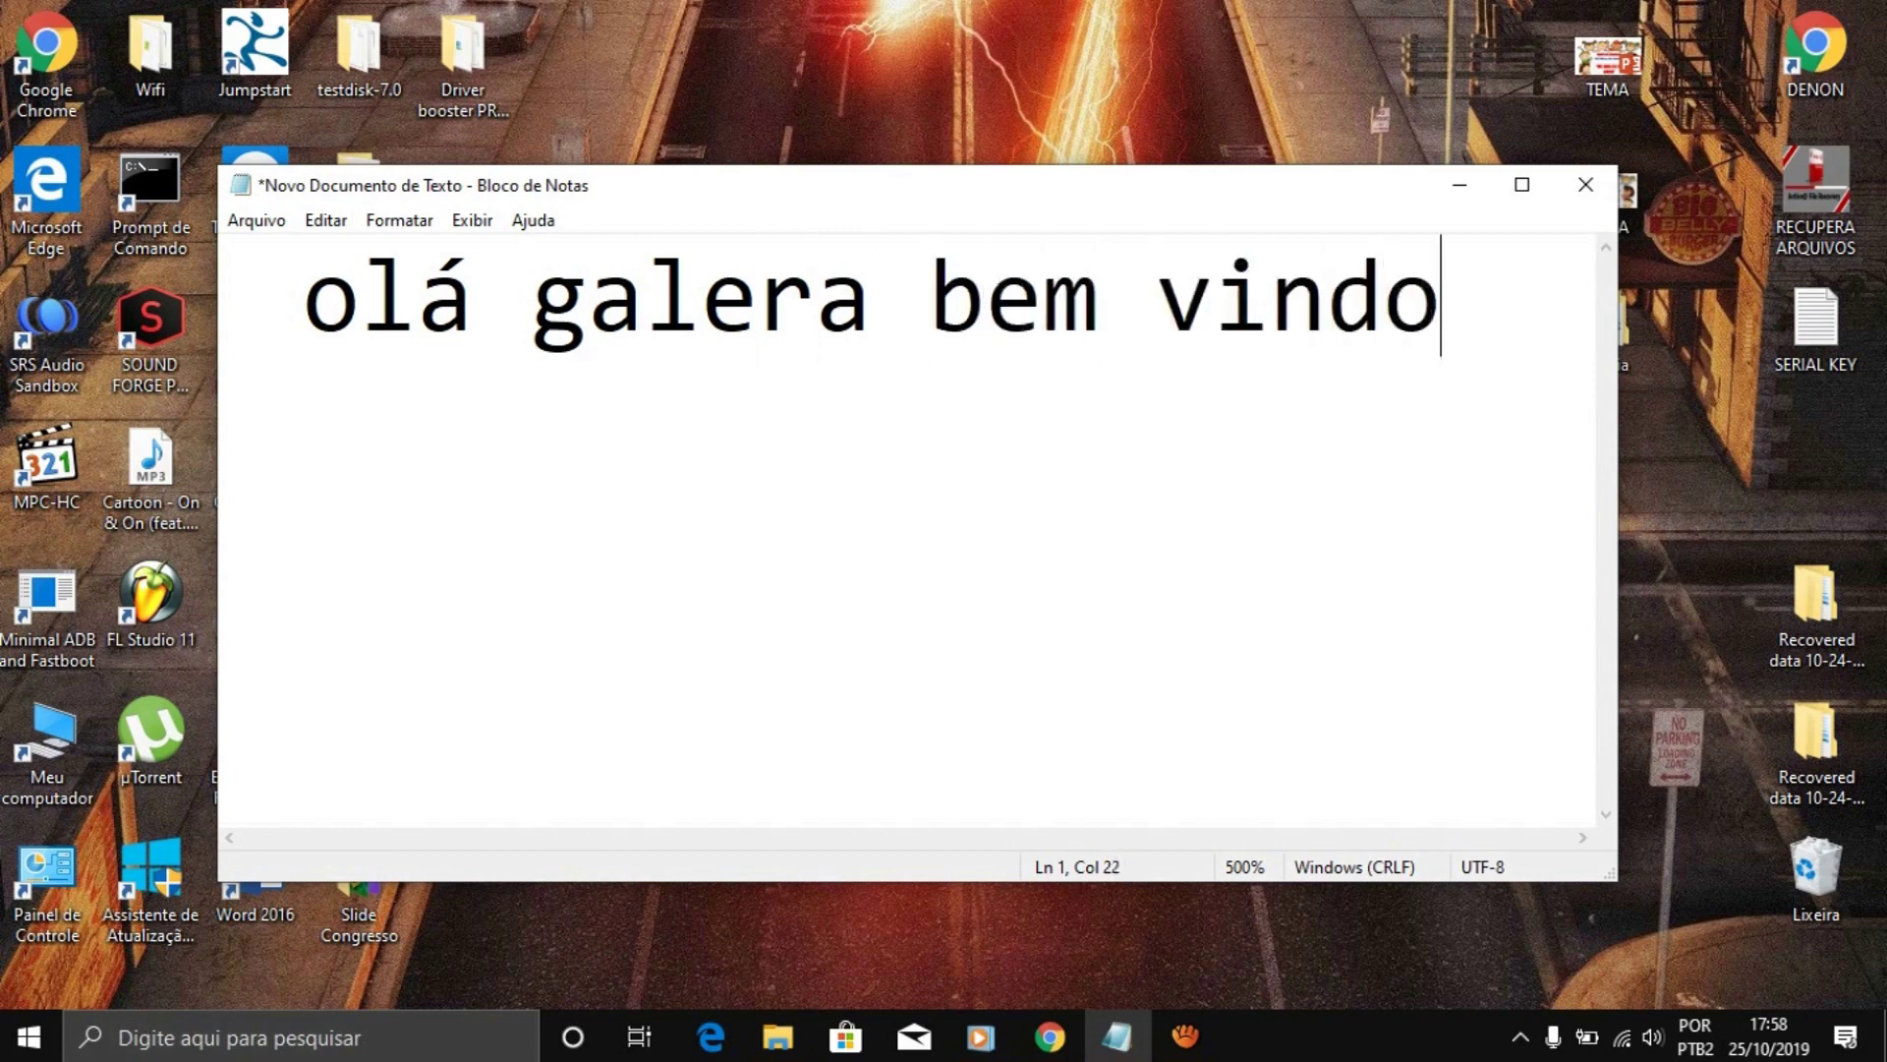
text( ao )
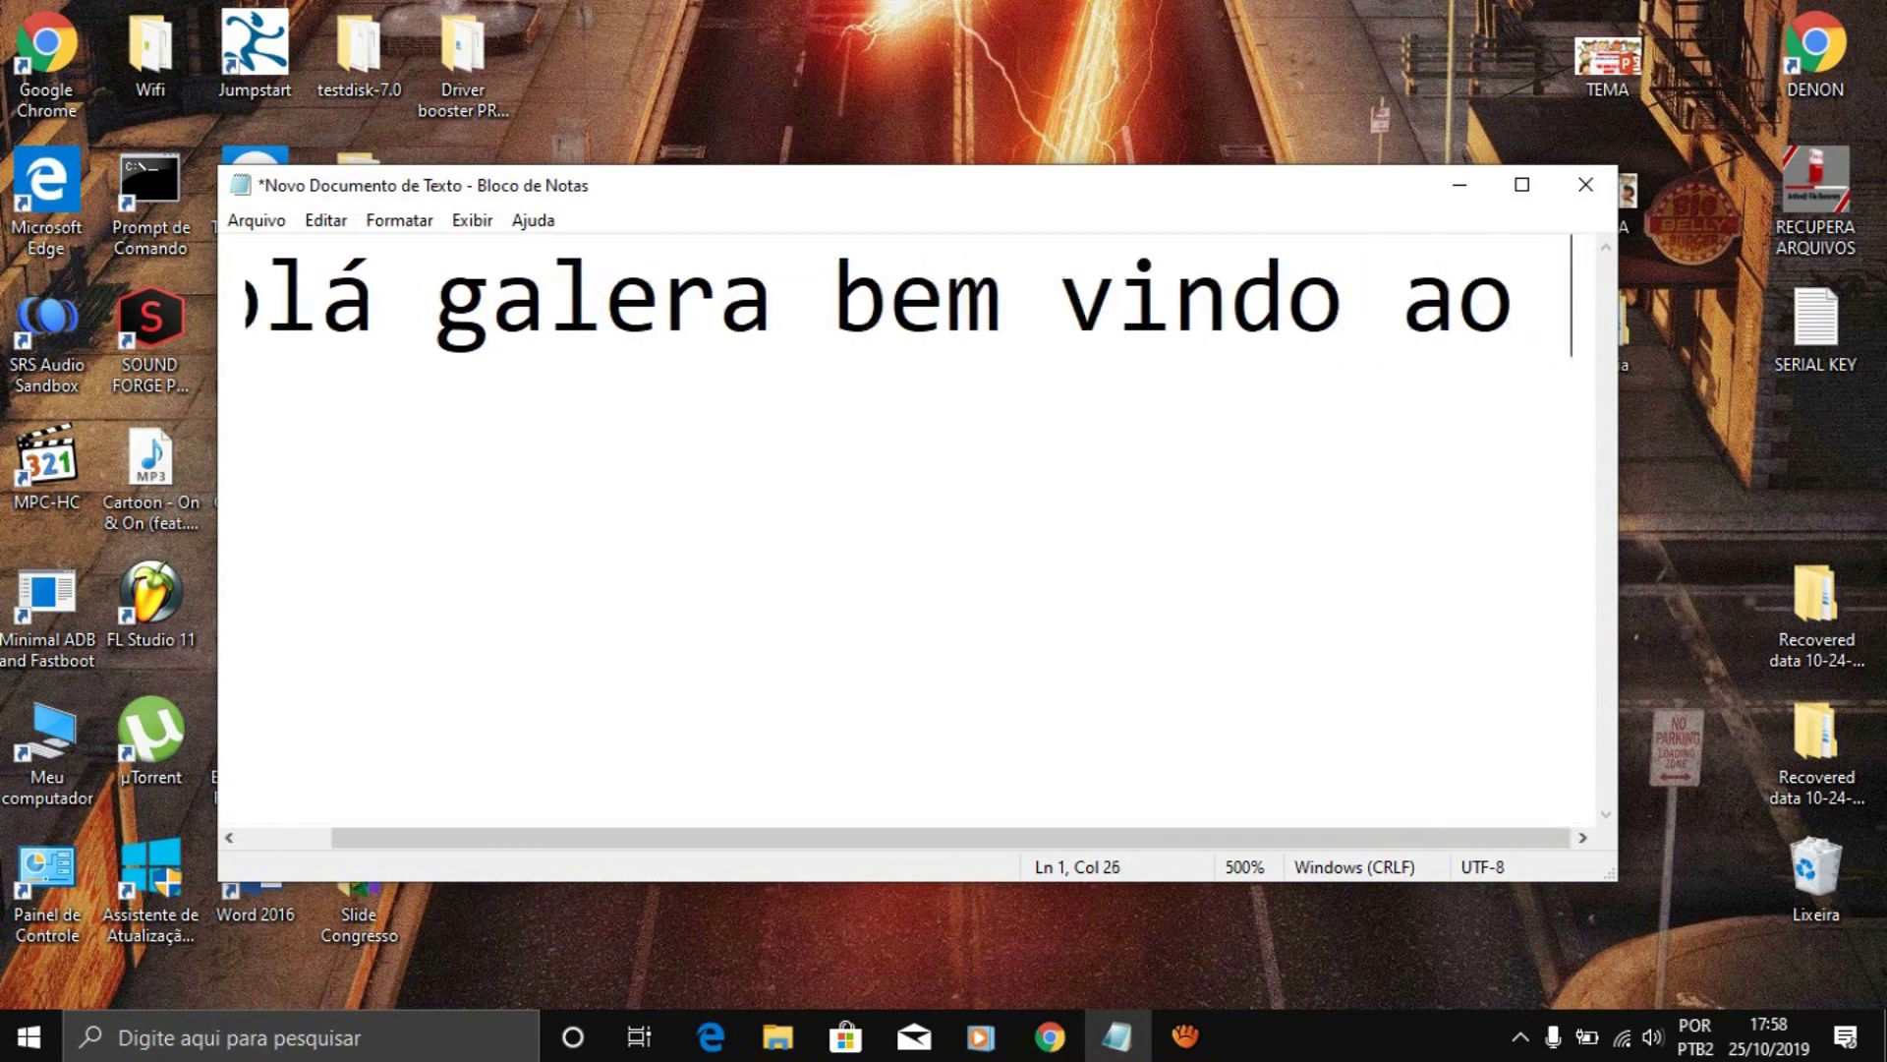
text(meu ca)
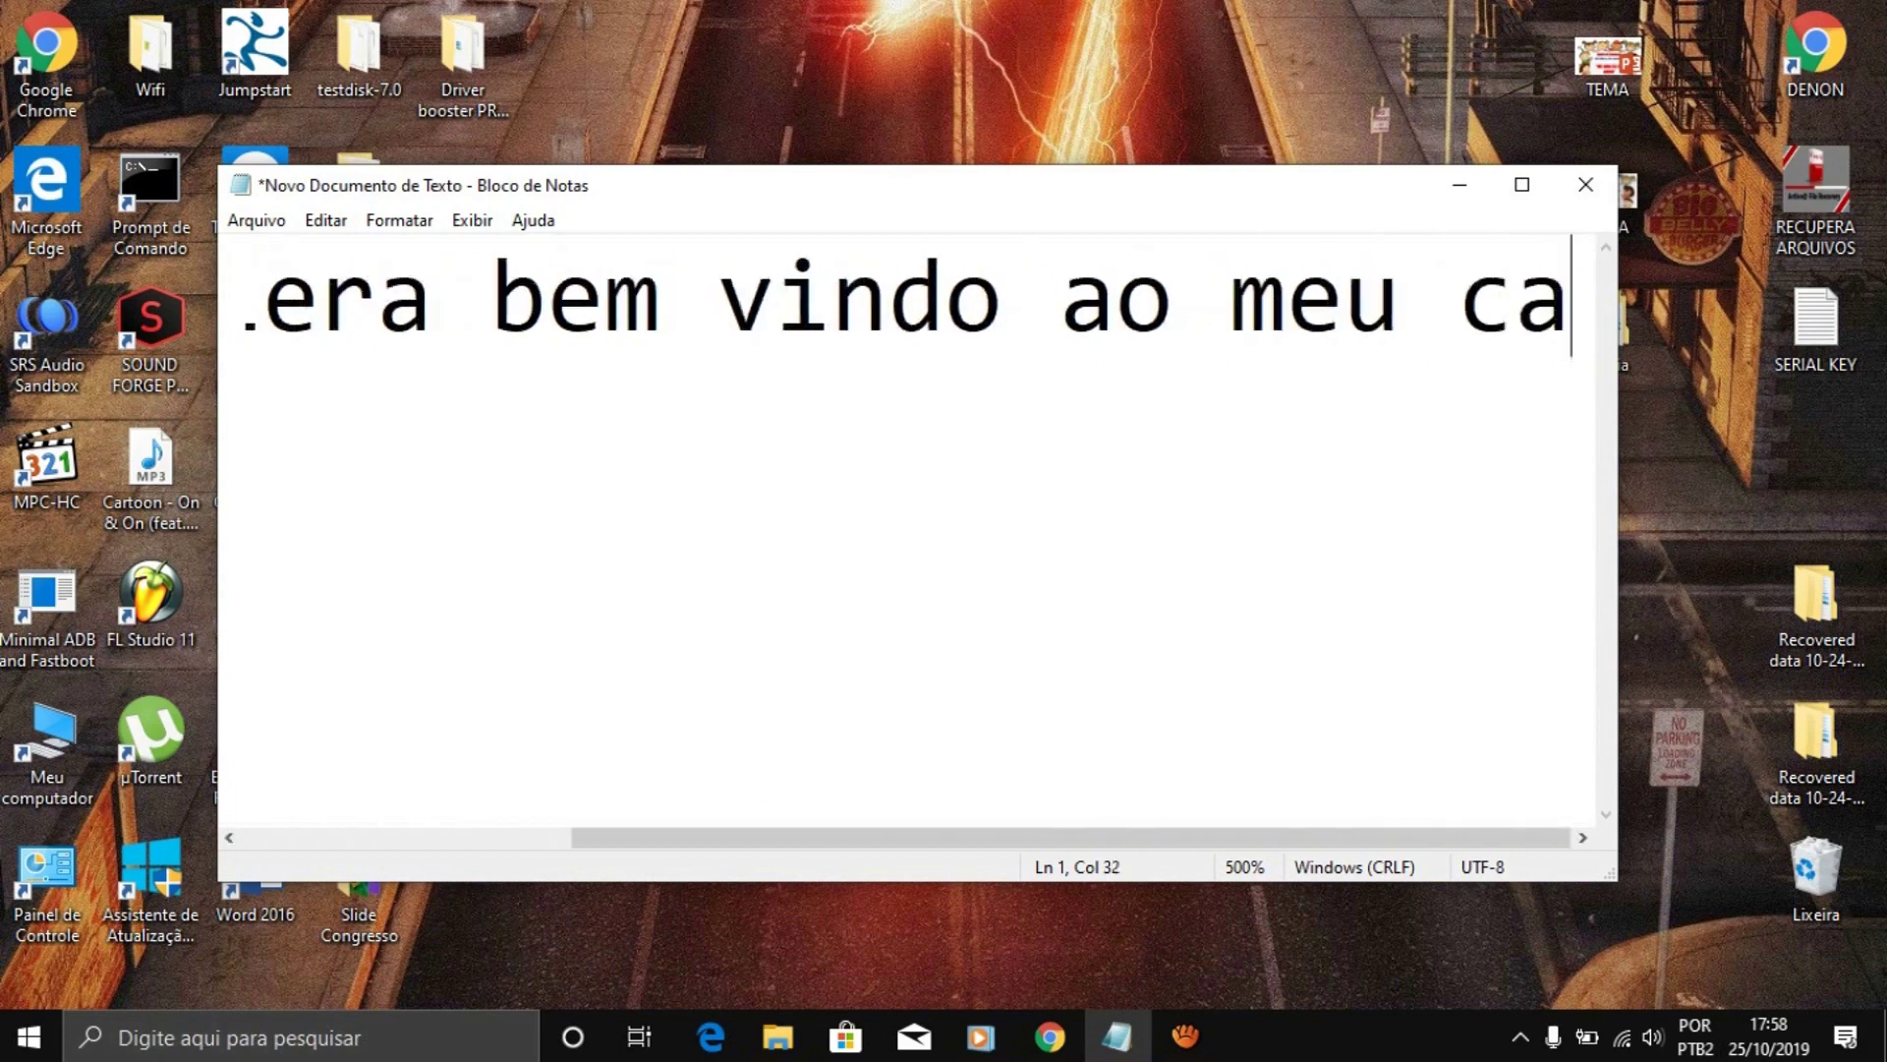
text(nal)
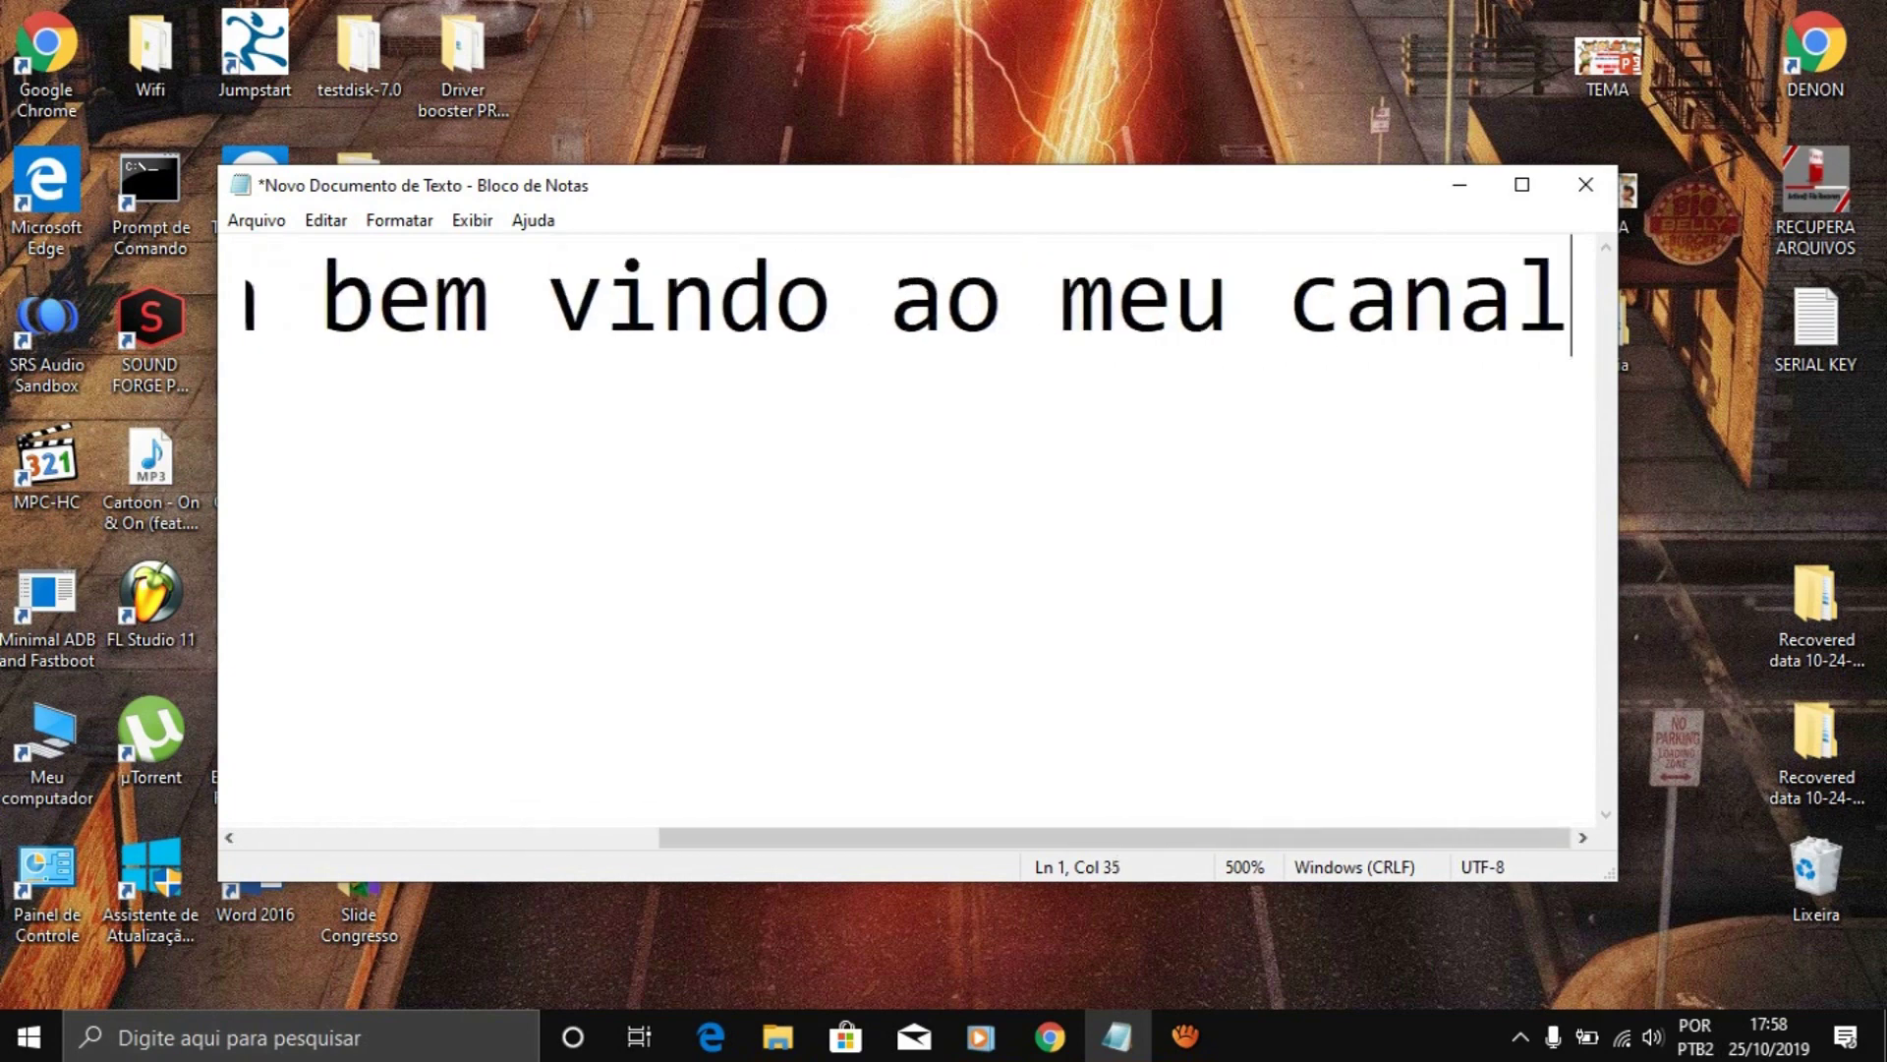
key(Return)
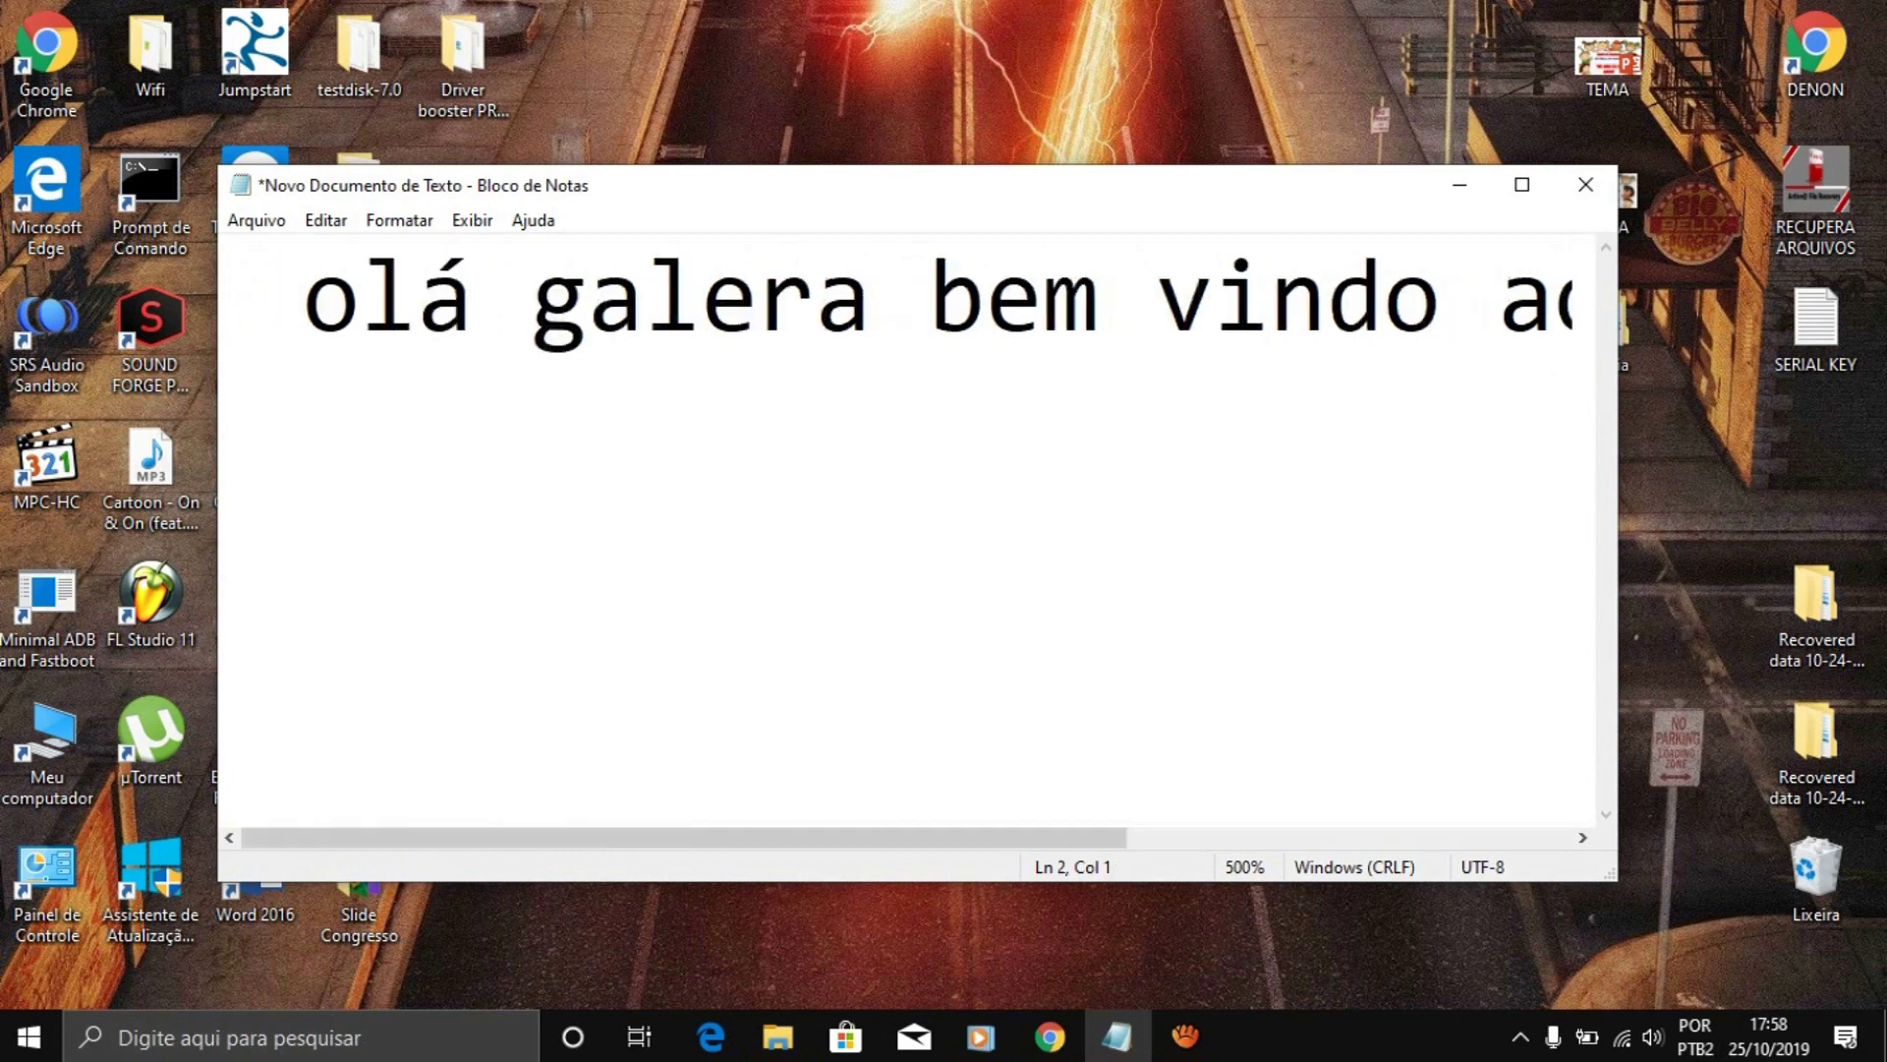
Write "nesse video vou ensinar a instala o driver booster e ativar acompanhe o video" on the second line, and minimize the note.
text(ness)
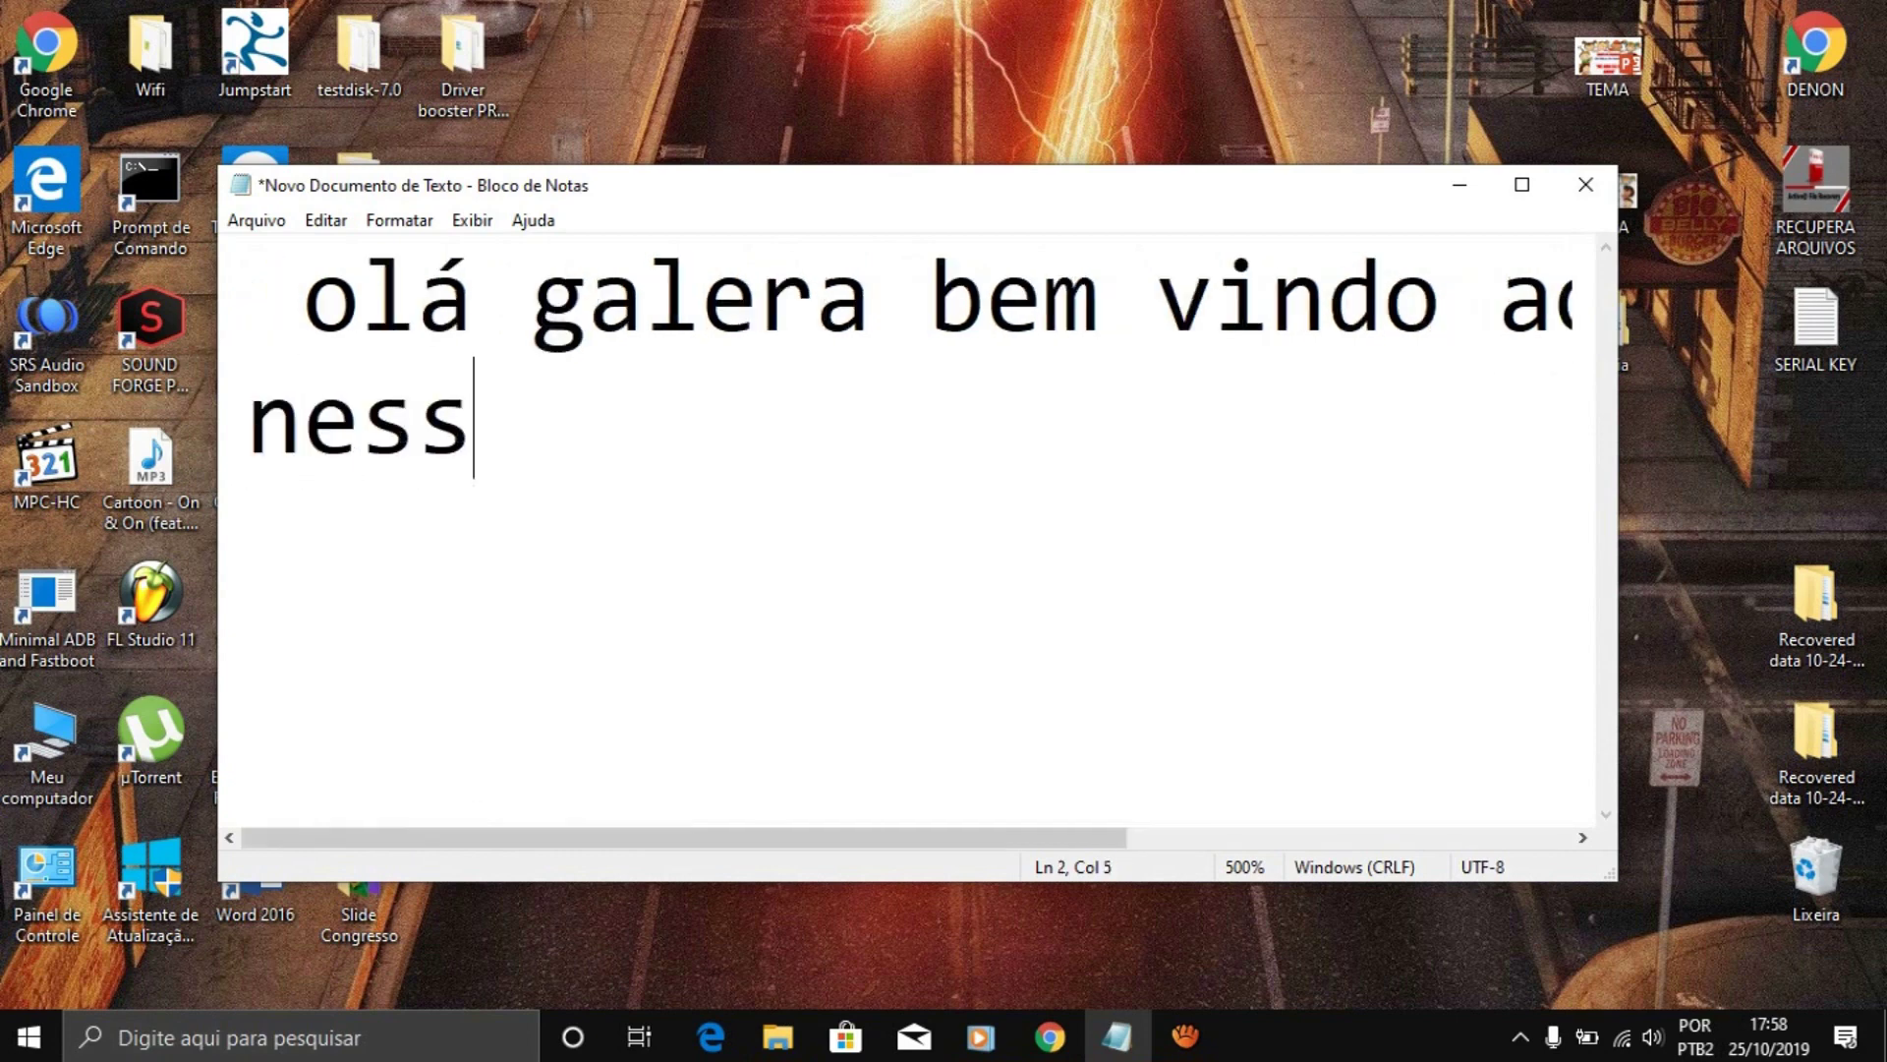
text(e video )
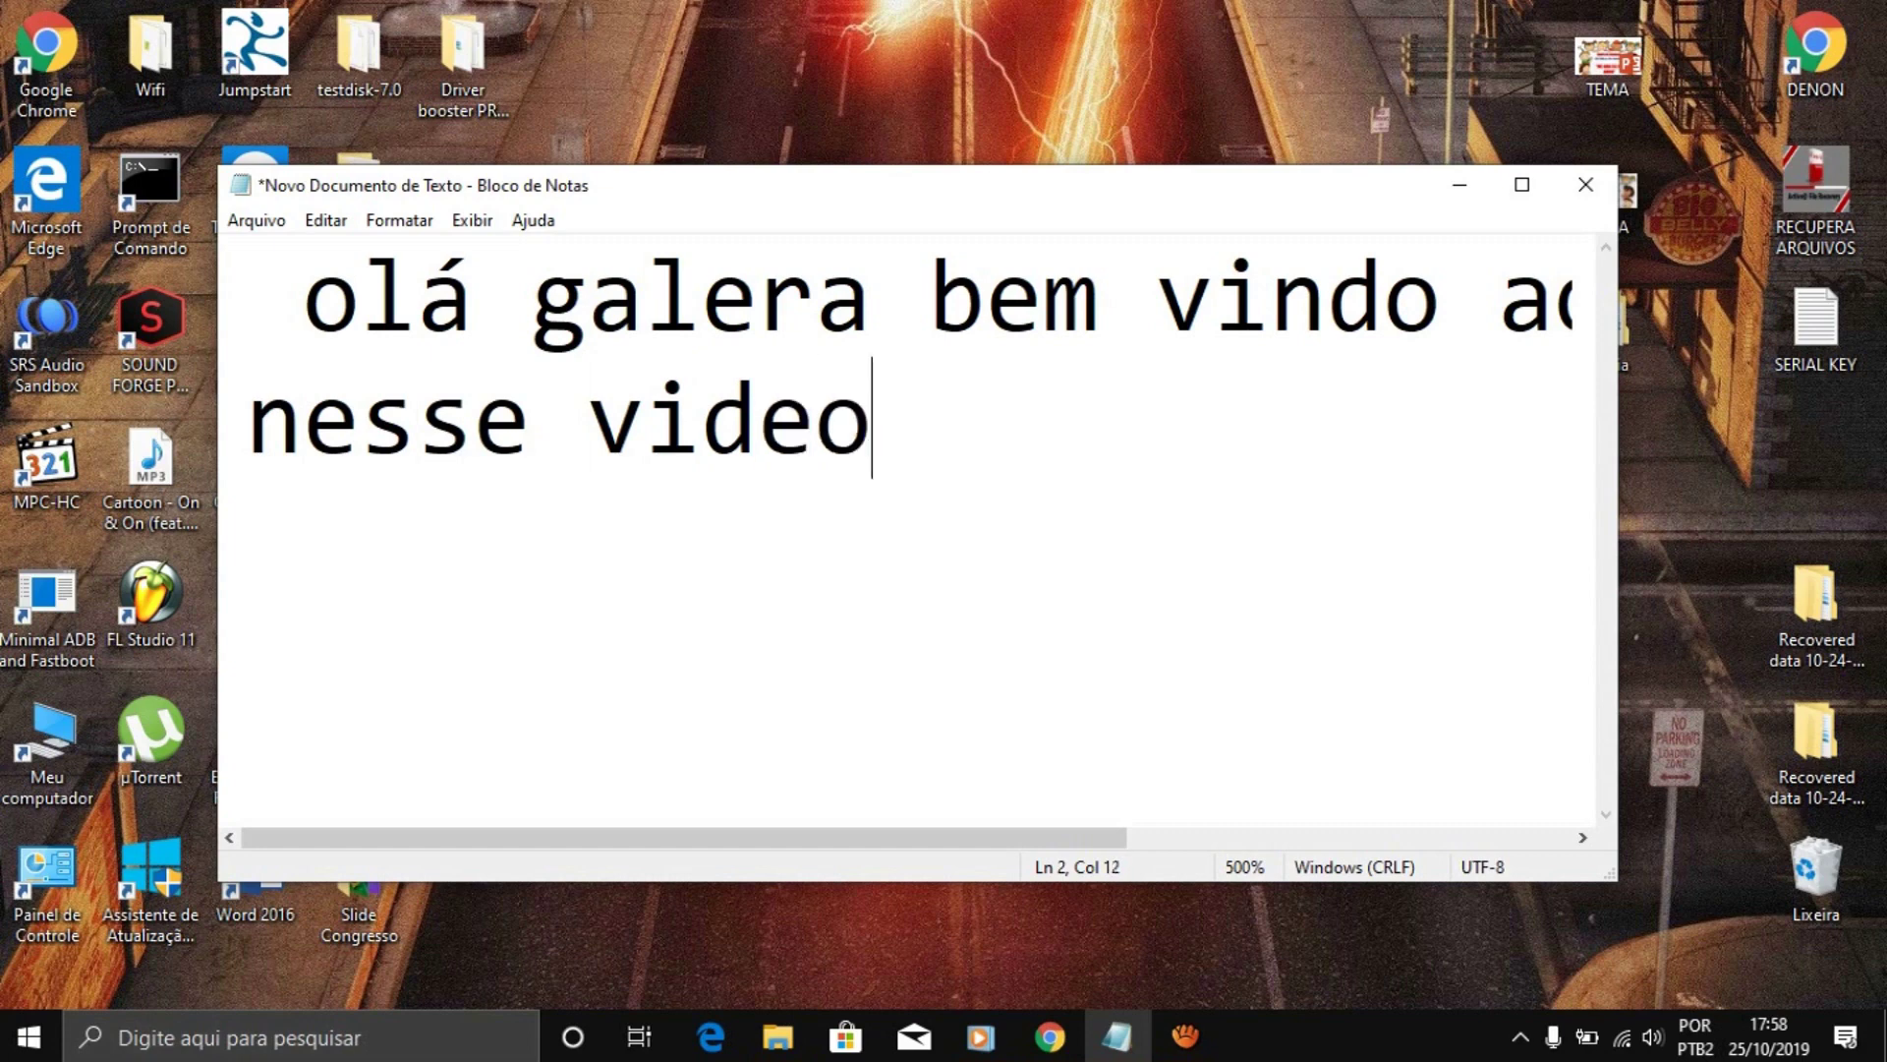
text(vou en)
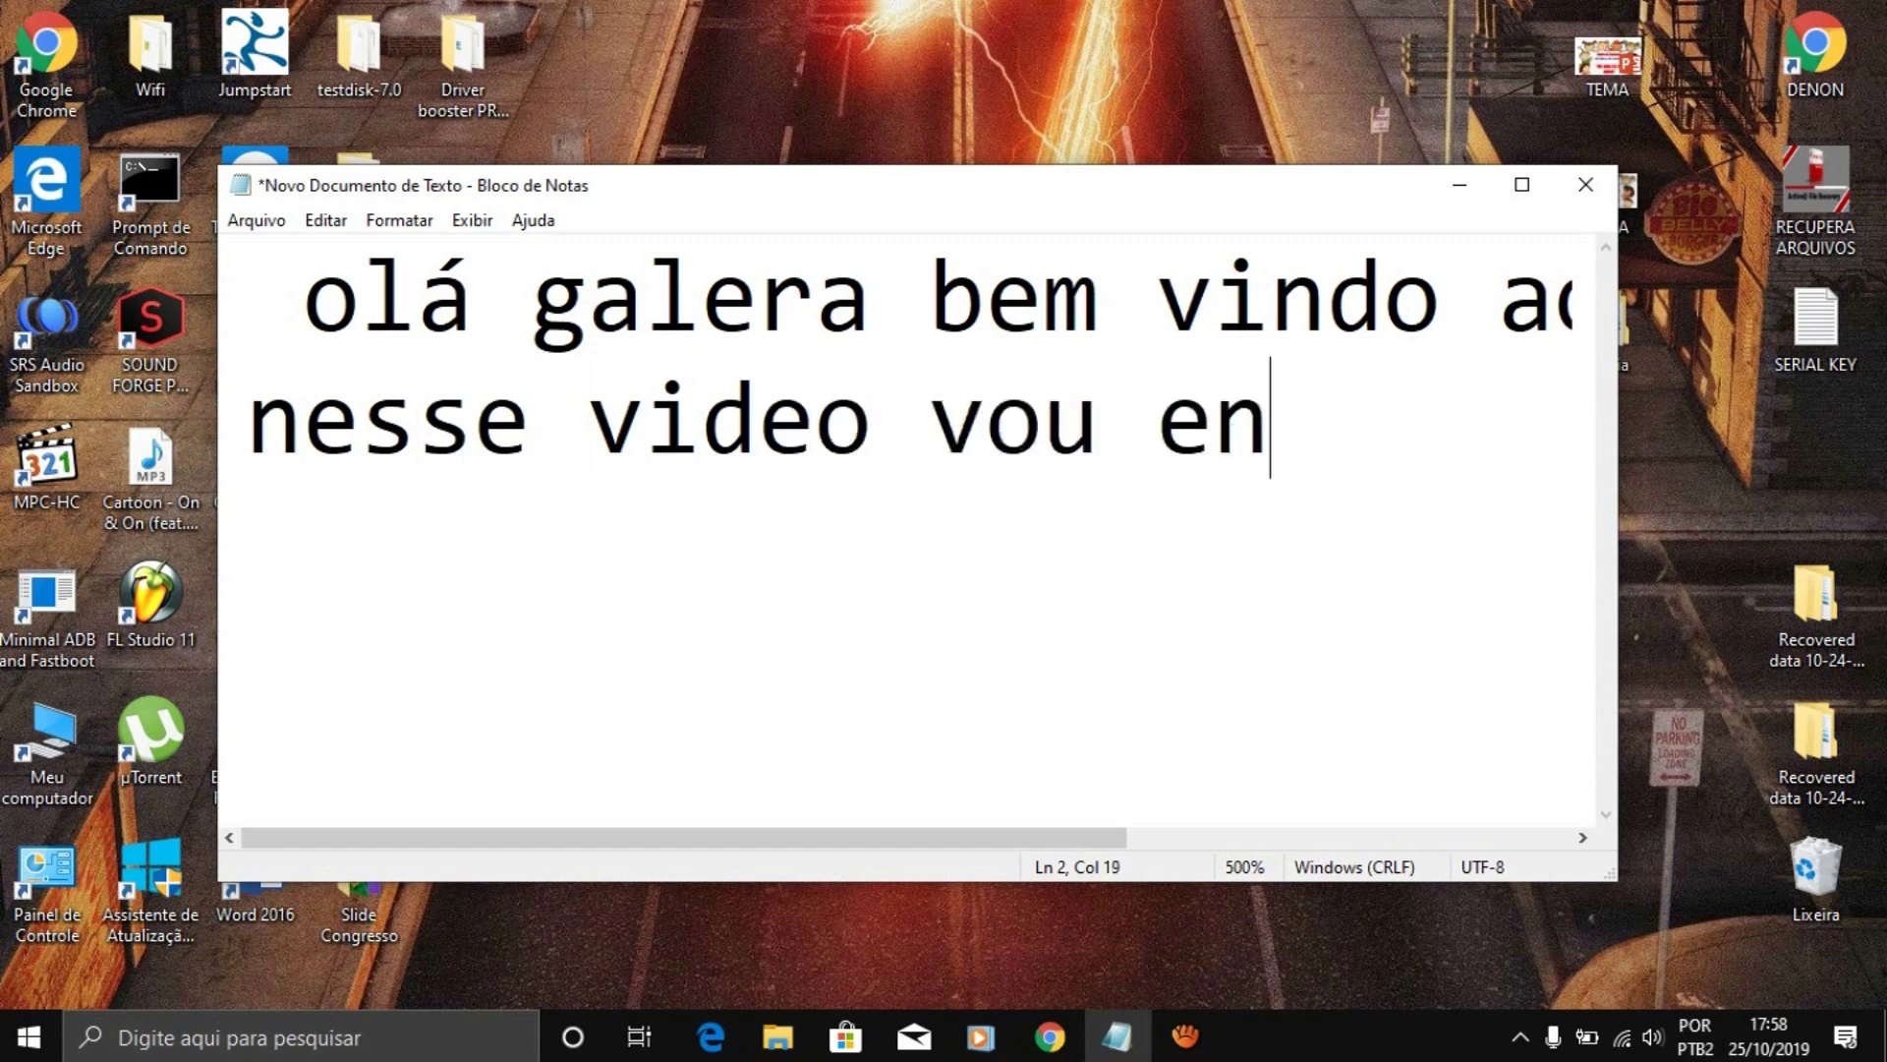
text(sinar a )
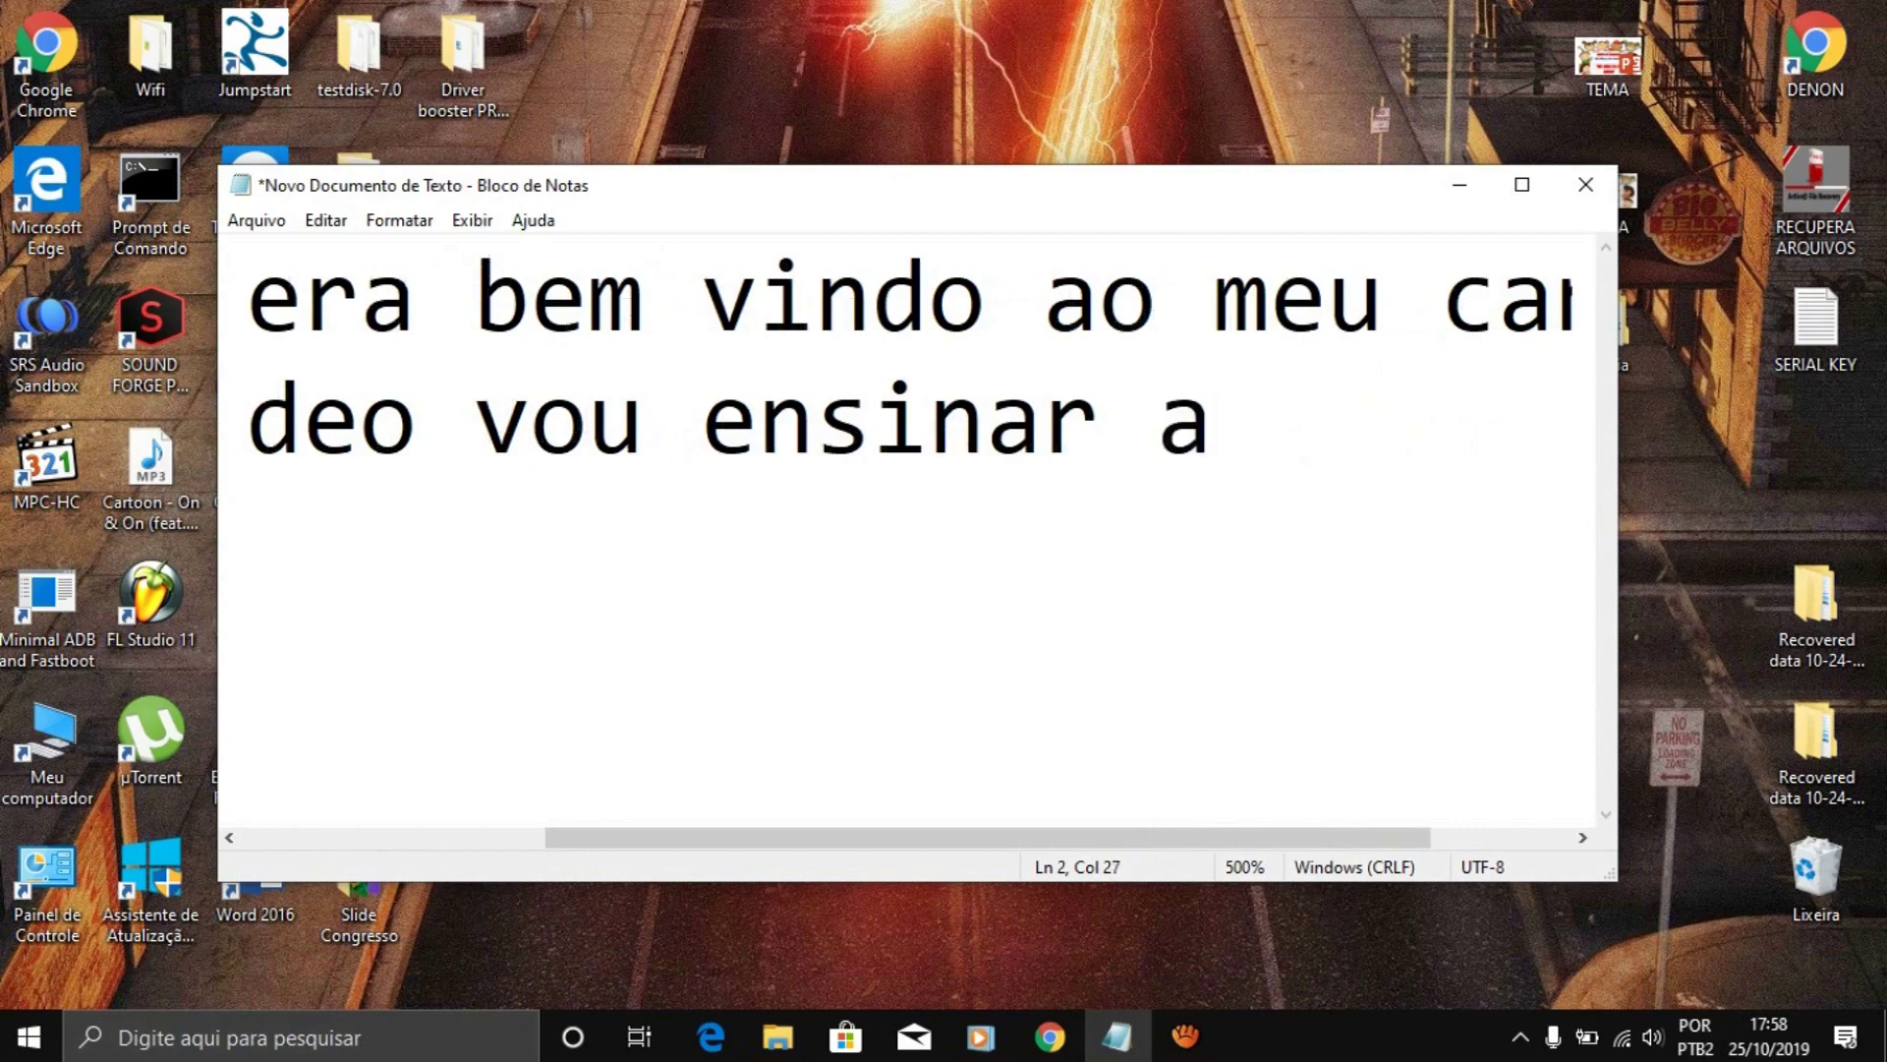
text(insta)
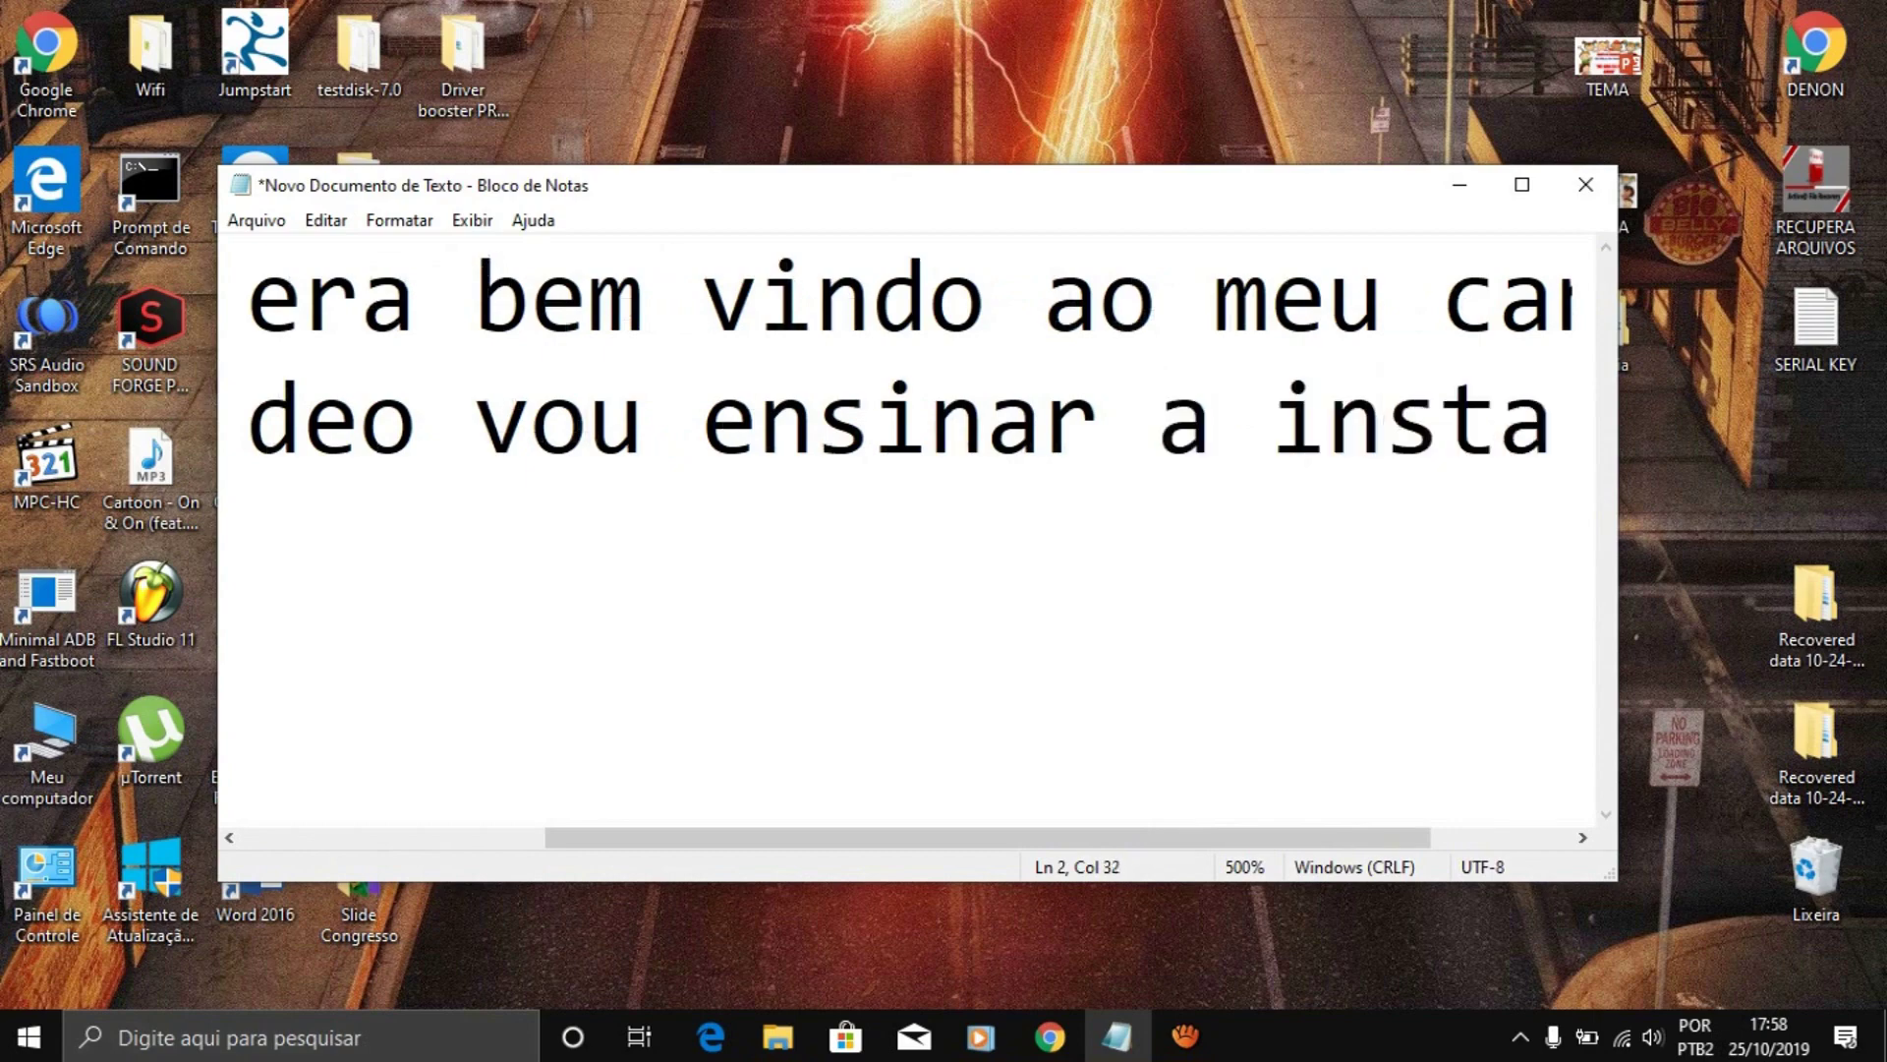
text(la o drive)
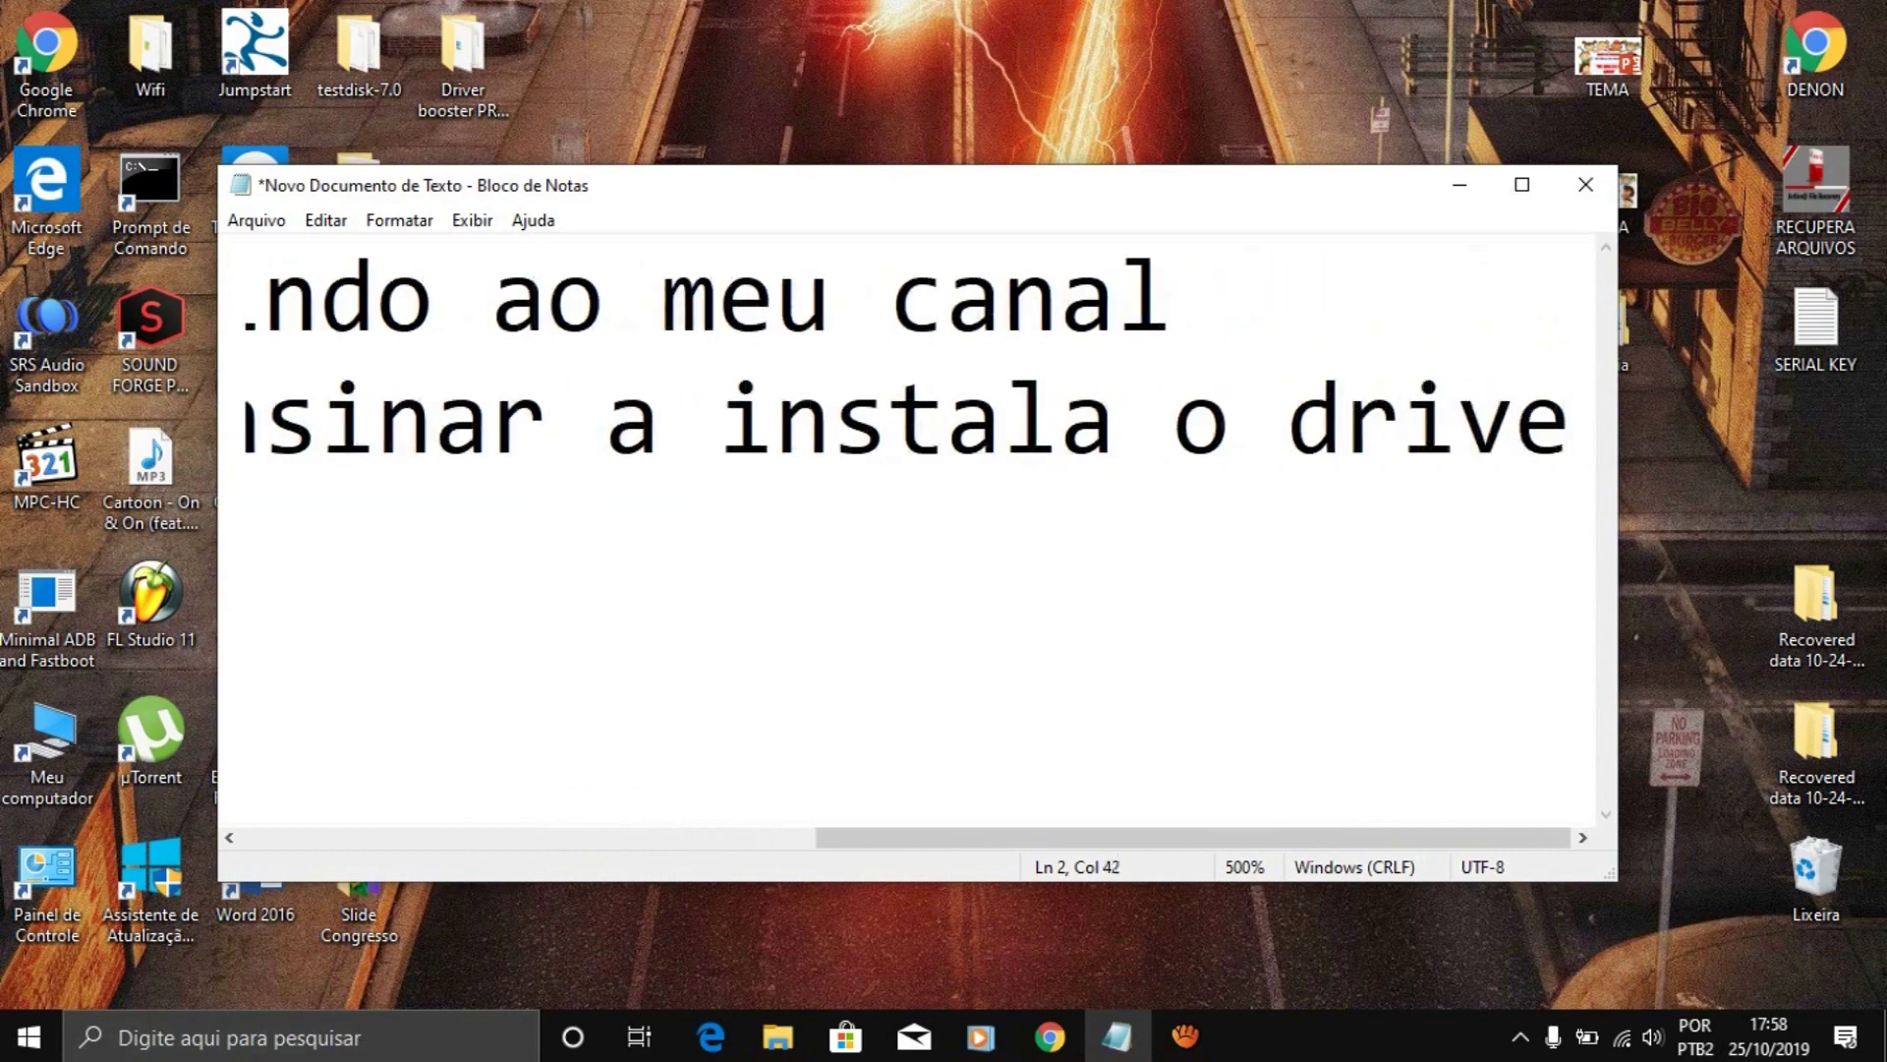
text(r booster )
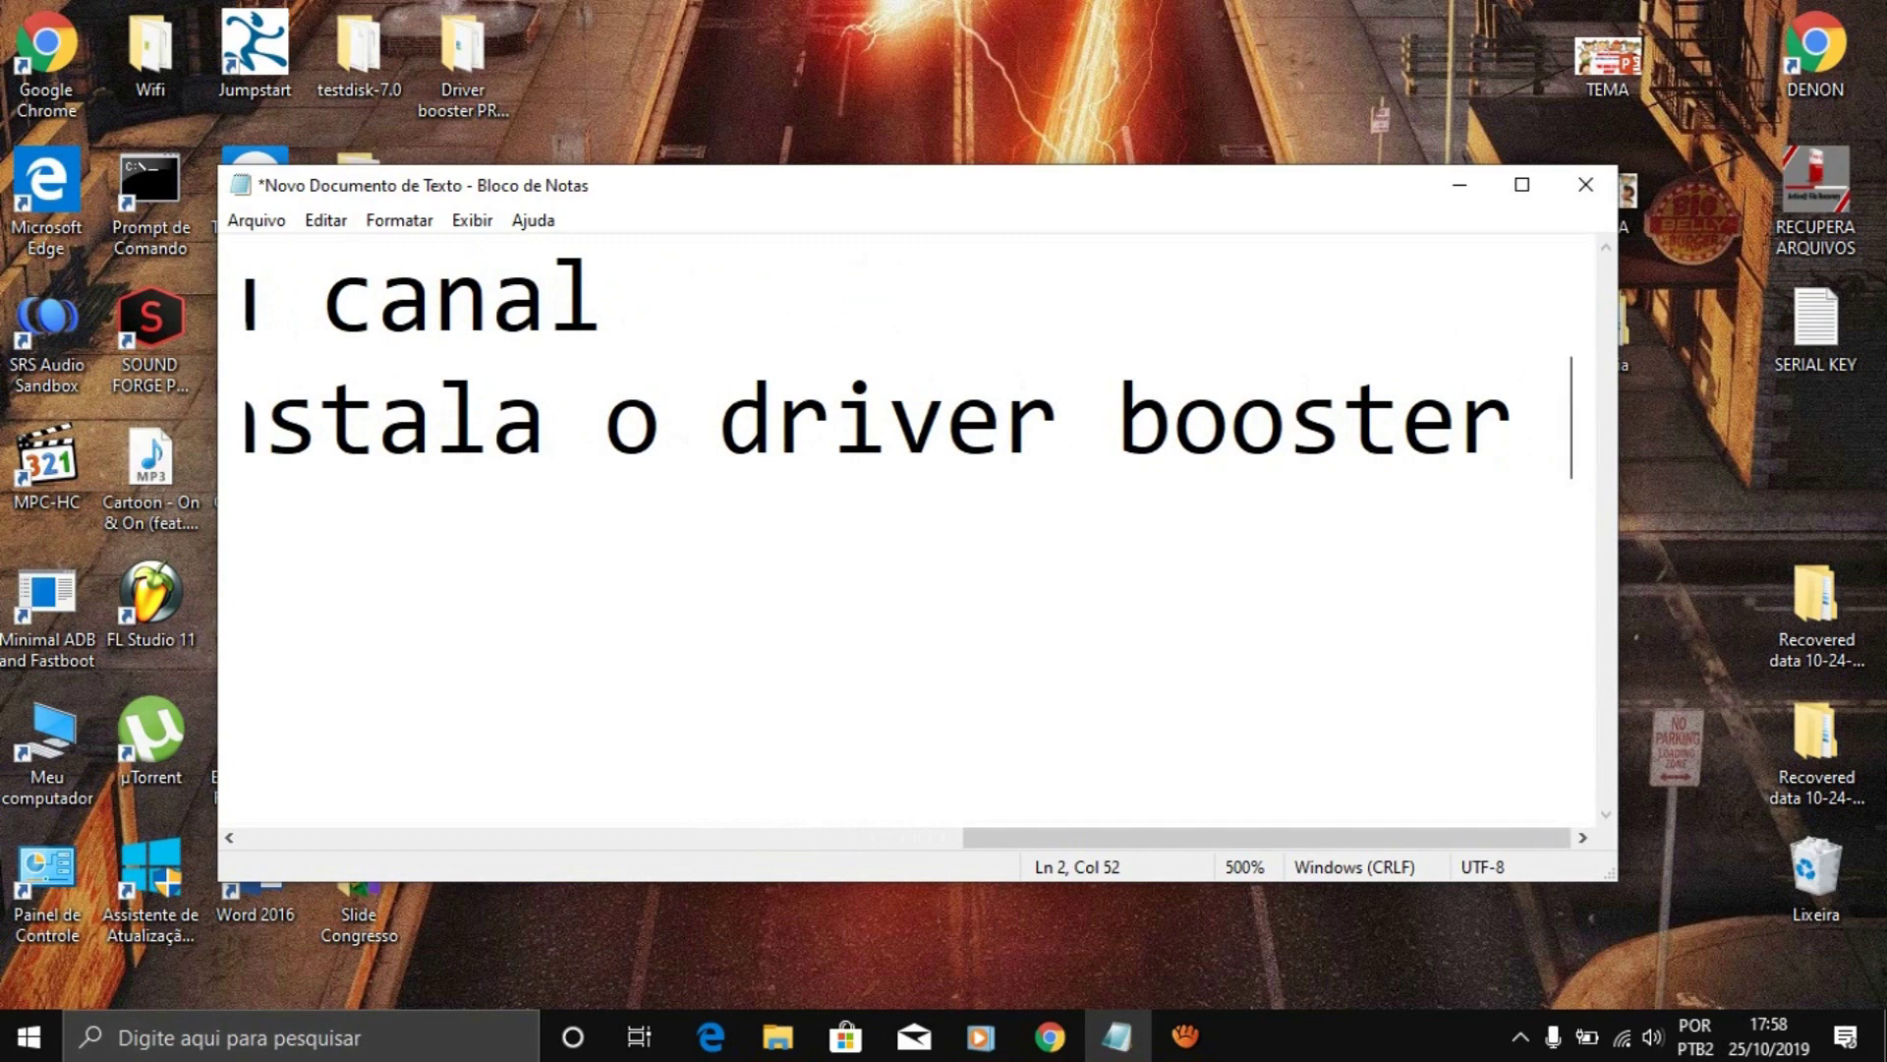
text(e a)
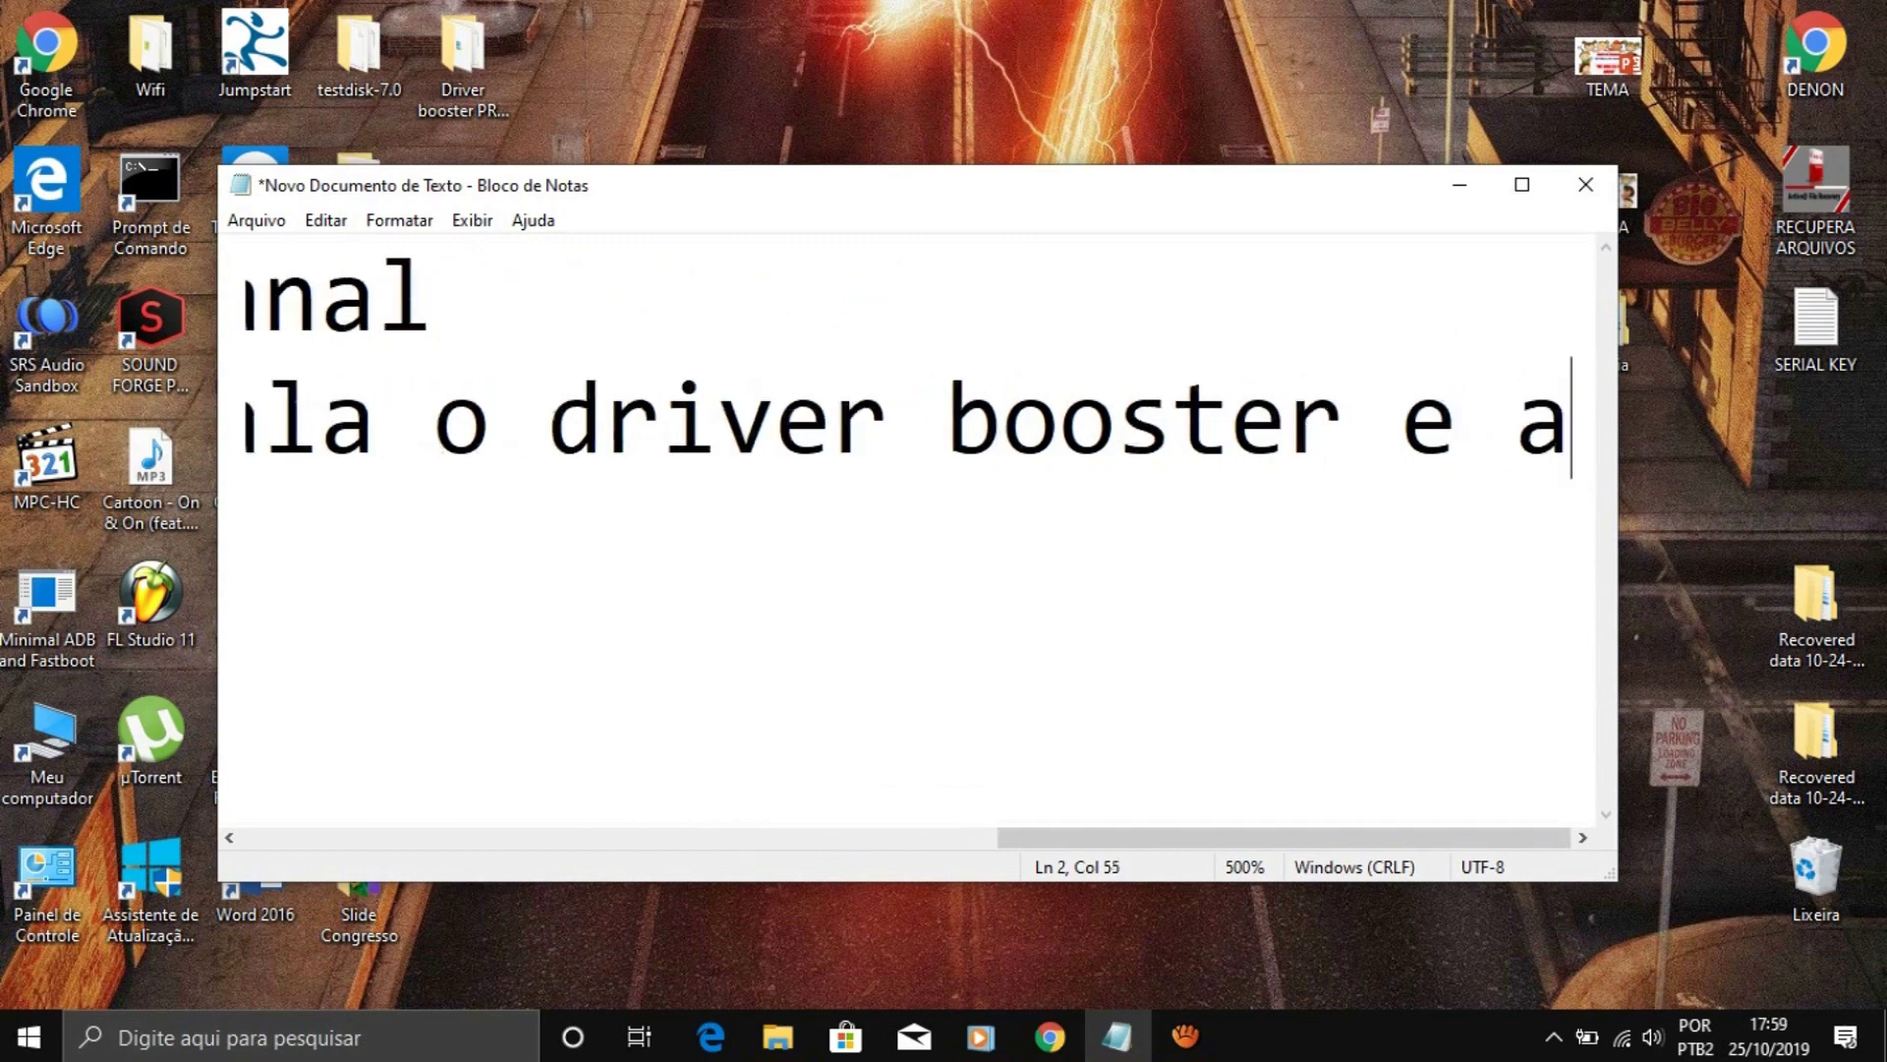
text(tiva)
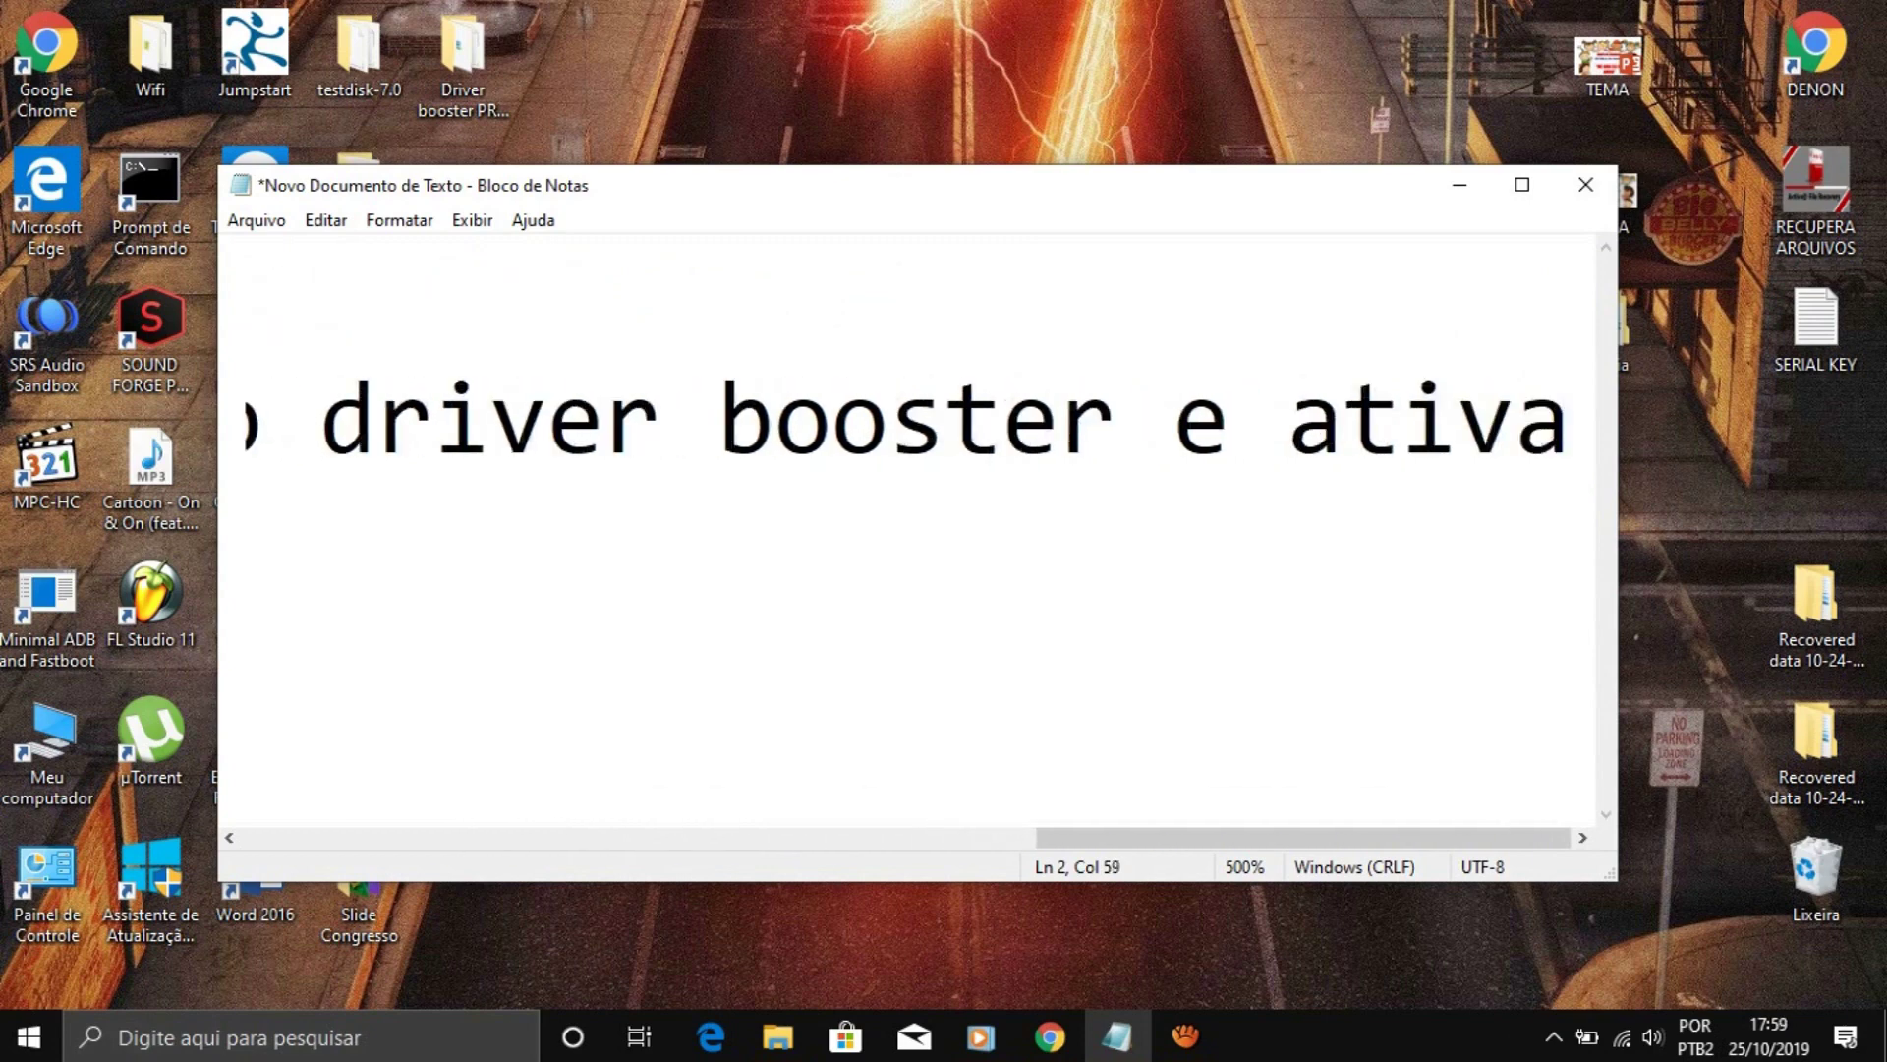
text(r)
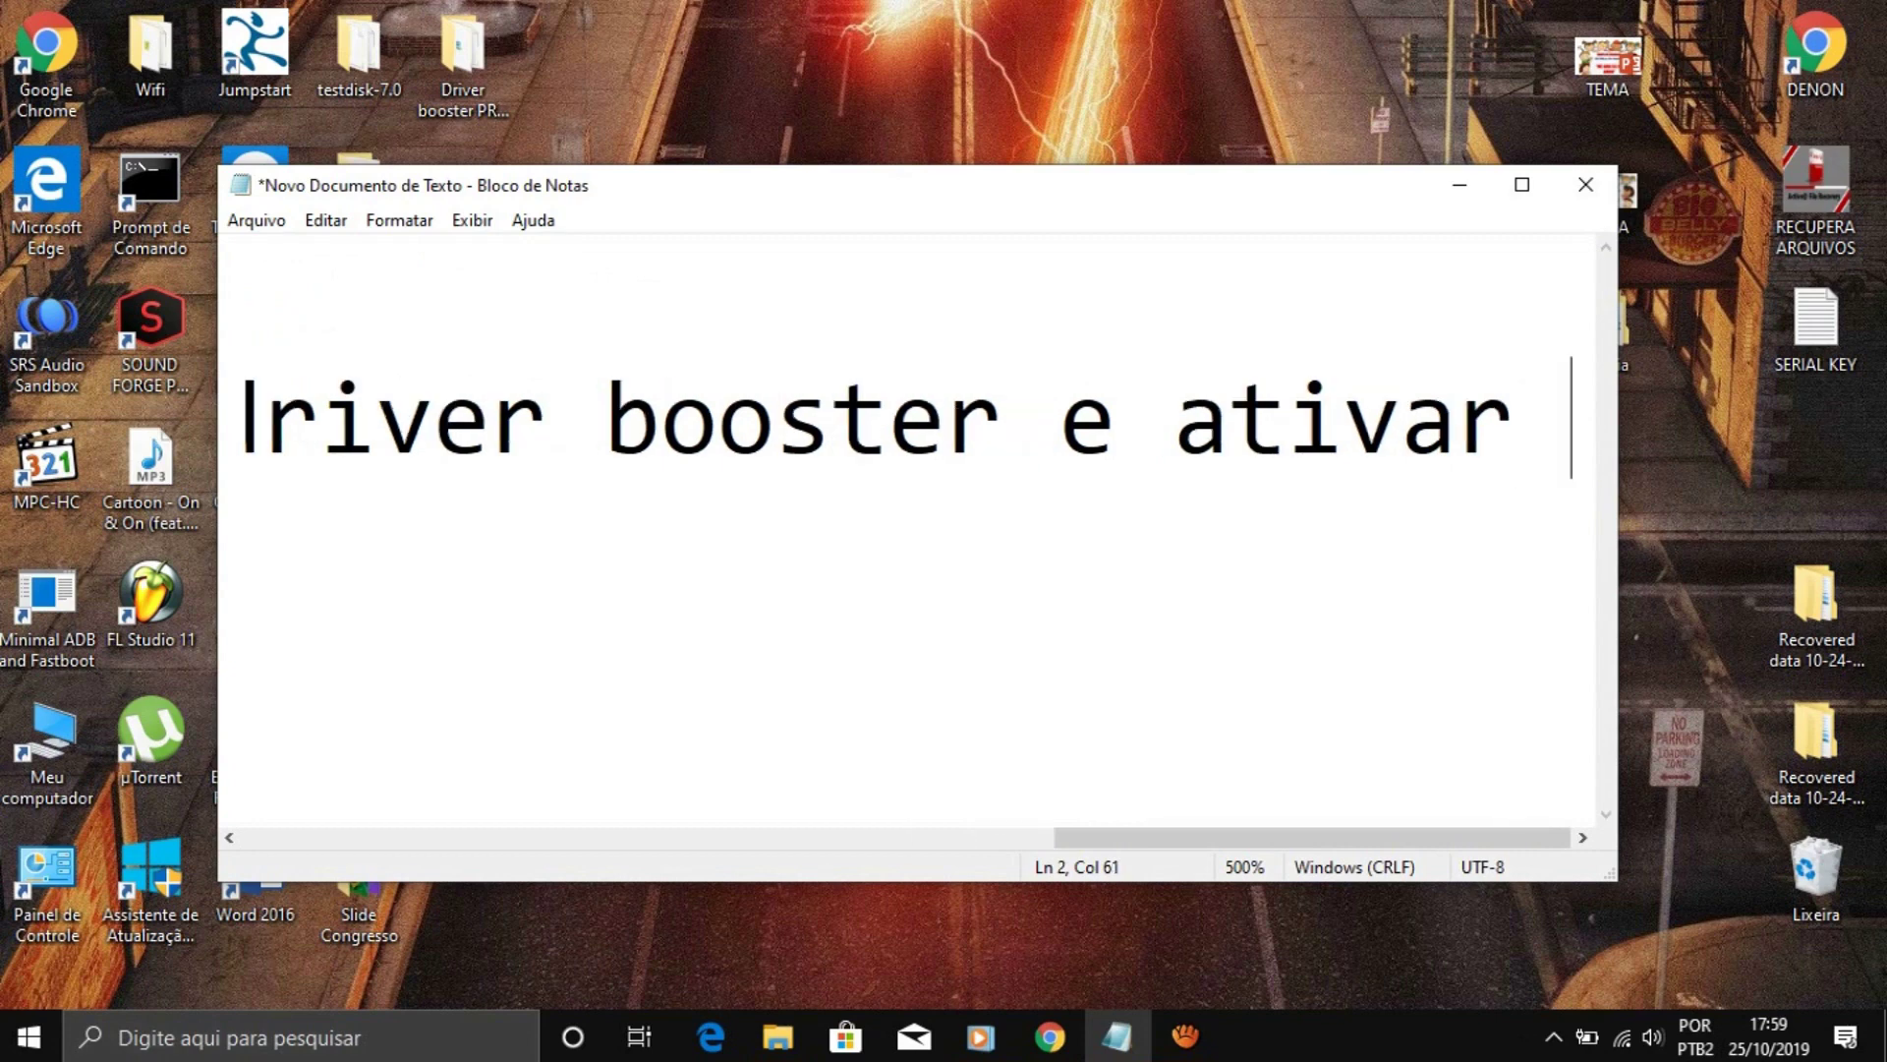
text( acompanhe o video)
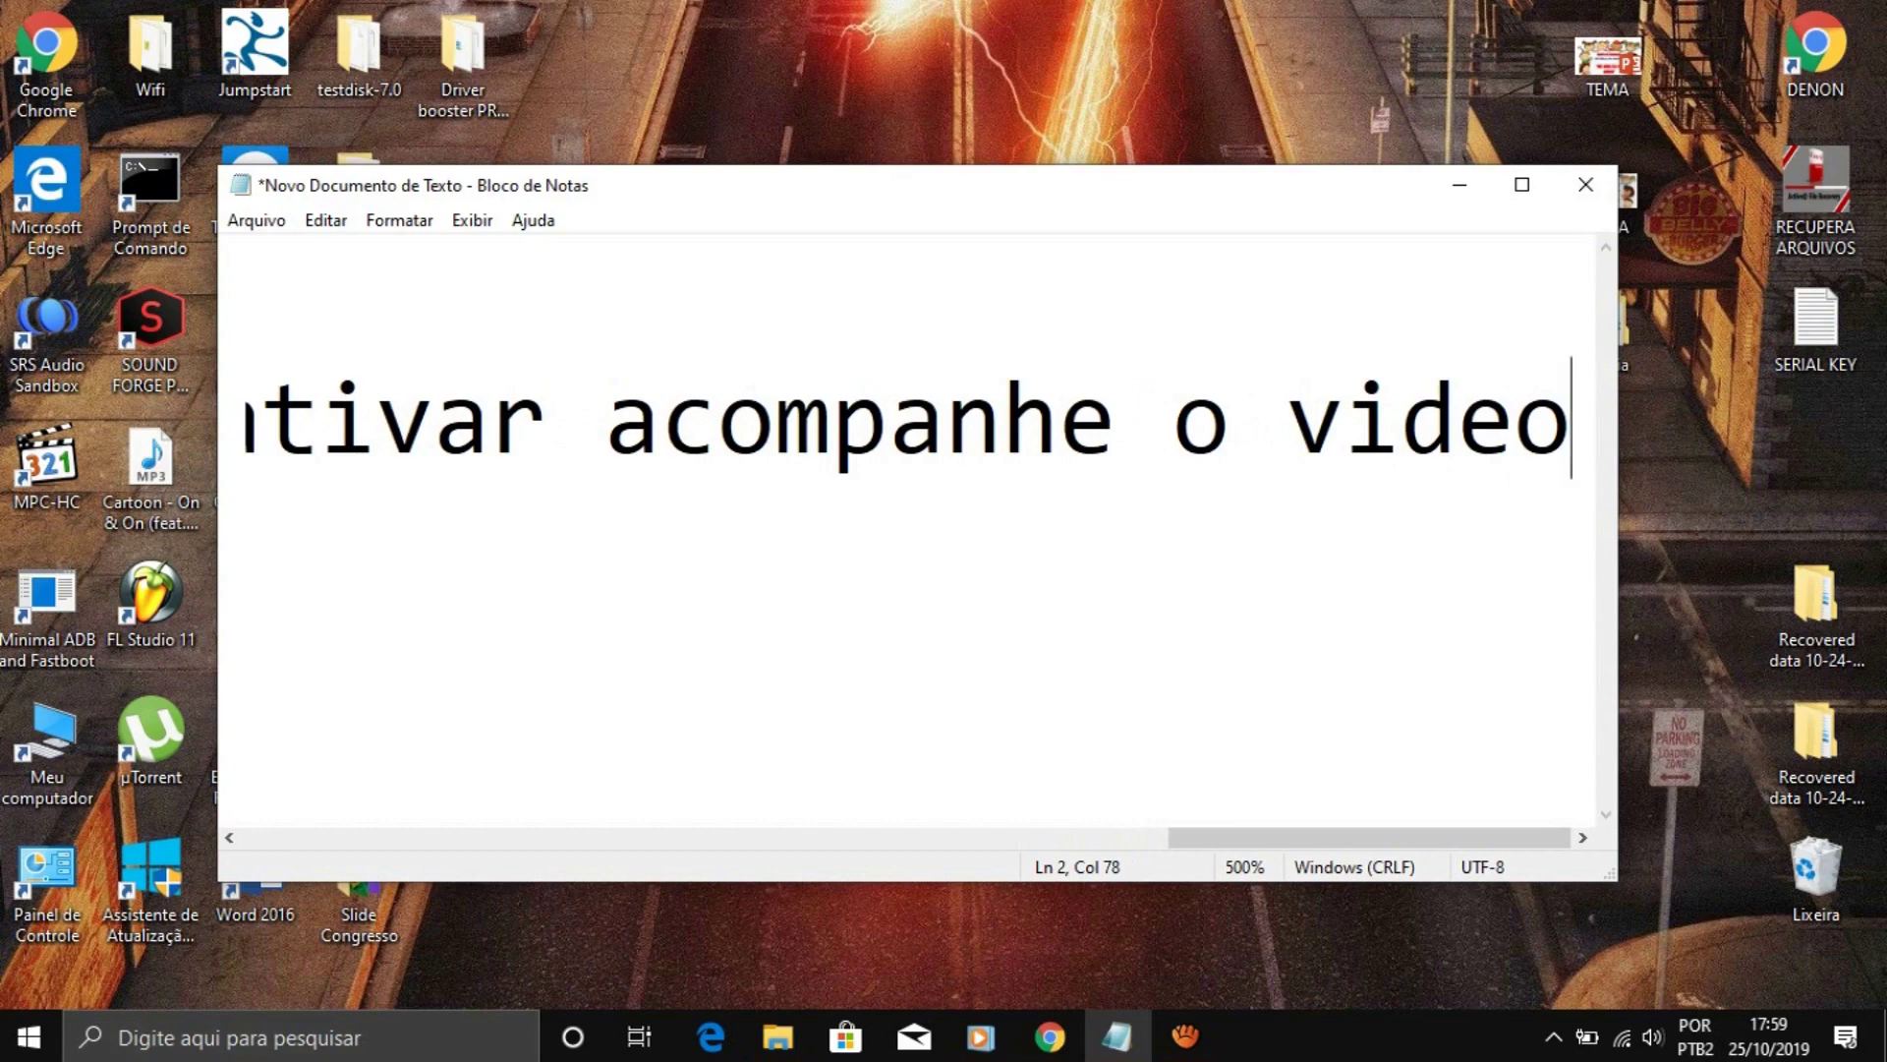
click(1460, 185)
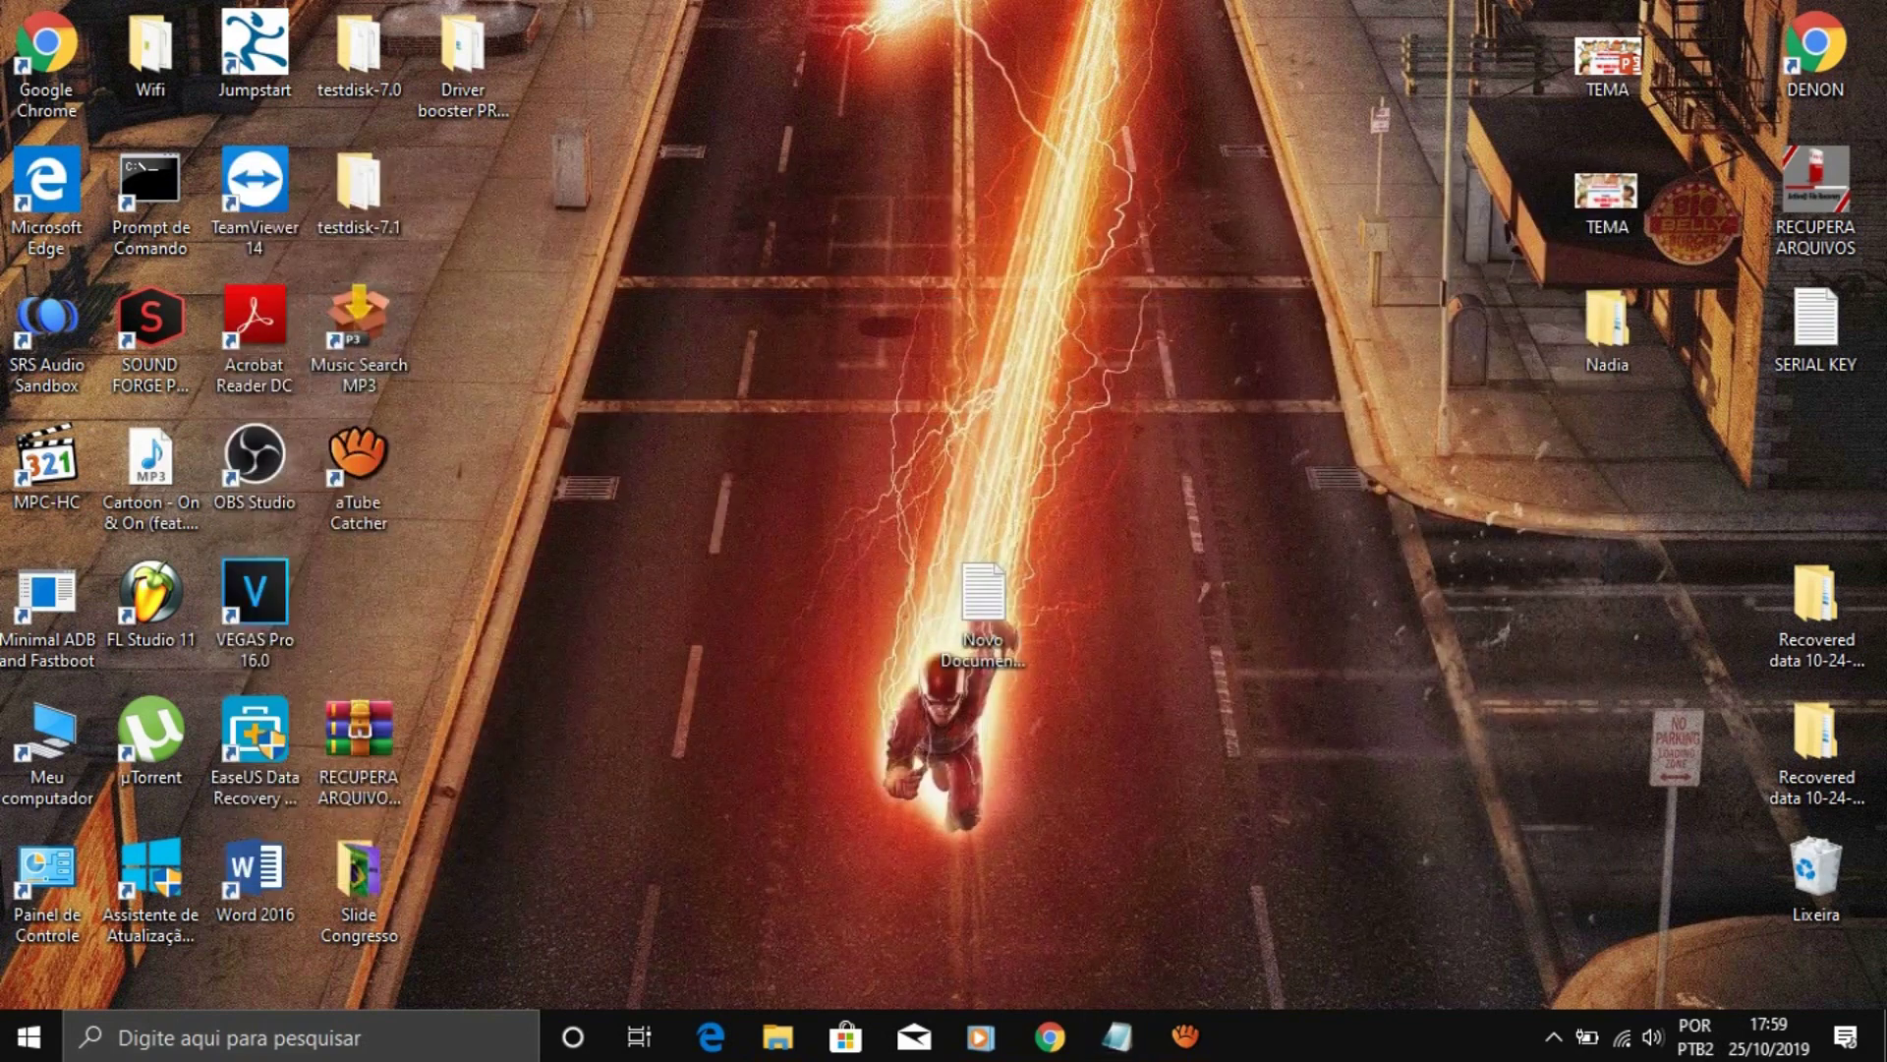
Launch the driver-booster-7-0-2-435 installer from the Driver booster PRO 7 desktop folder and minimize the folder window.
click(462, 64)
key(Return)
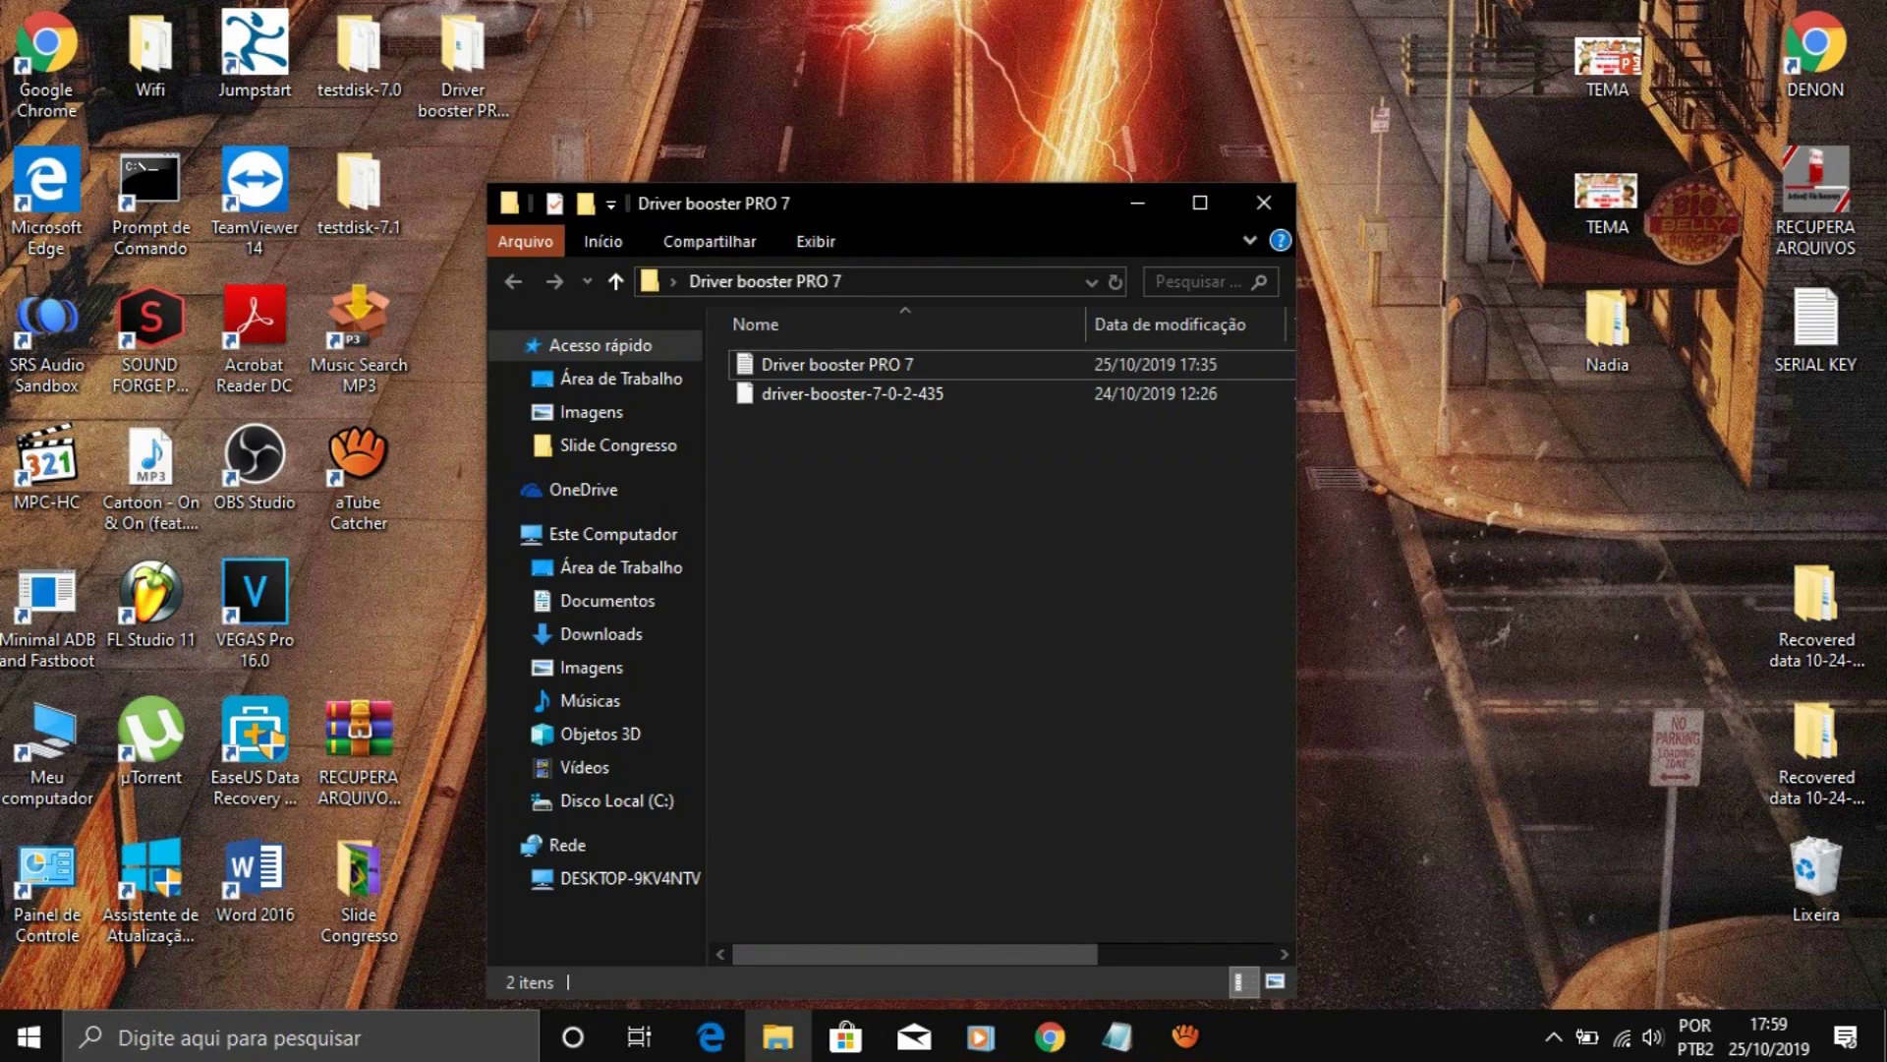
click(952, 395)
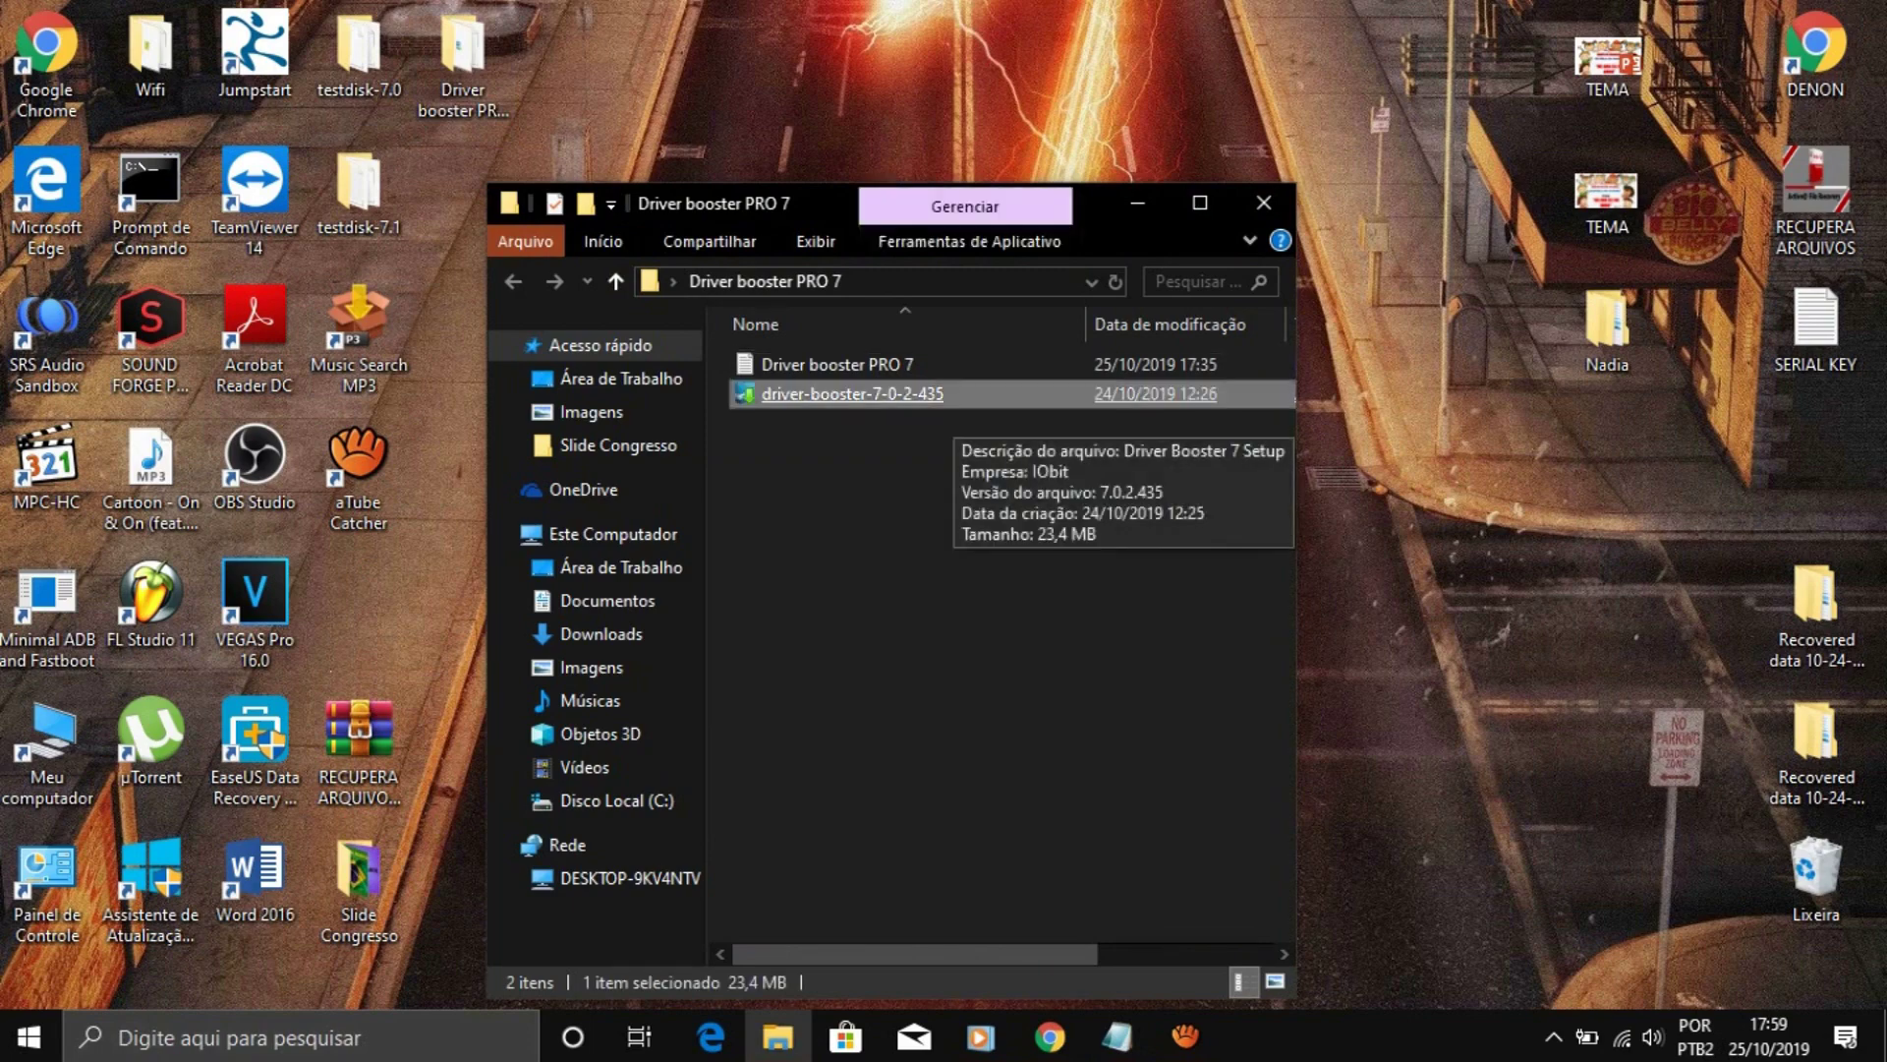
key(Return)
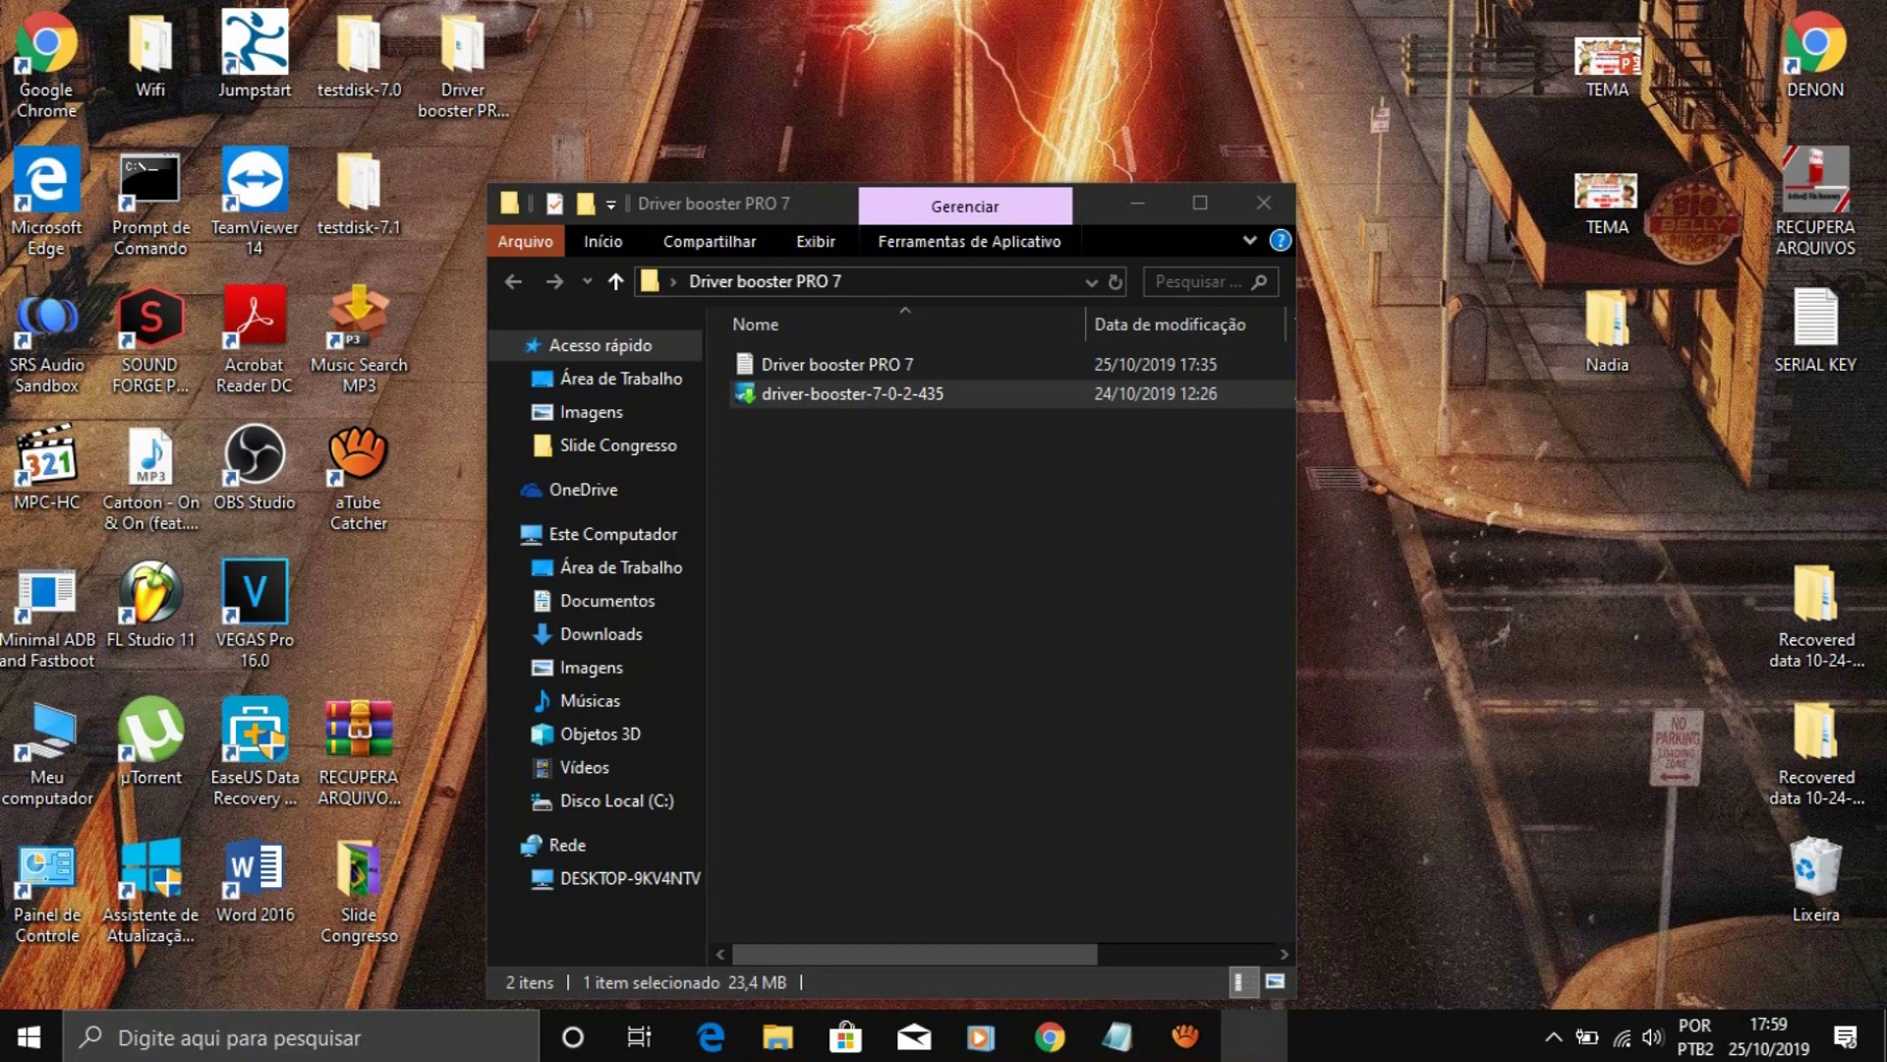
click(1137, 202)
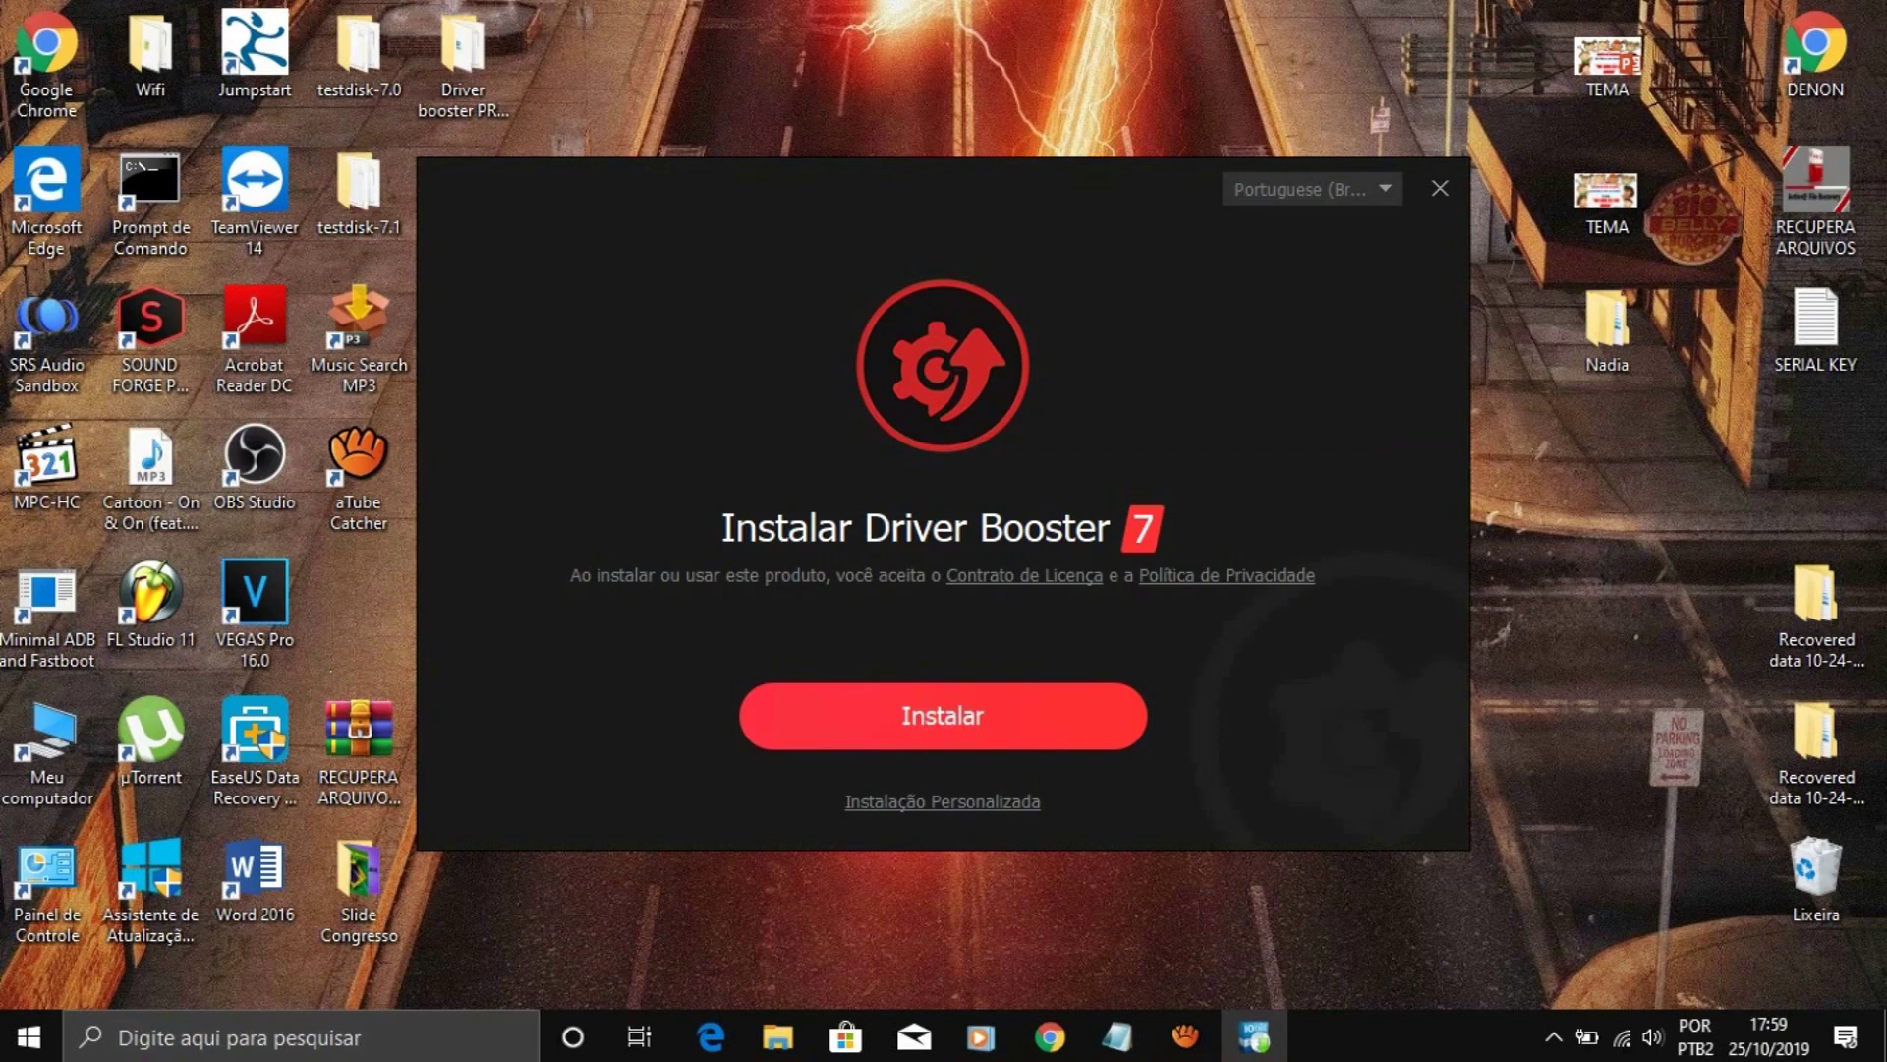
Start installing Driver Booster 7 and decline the optional Advanced SystemCare offer.
key(Return)
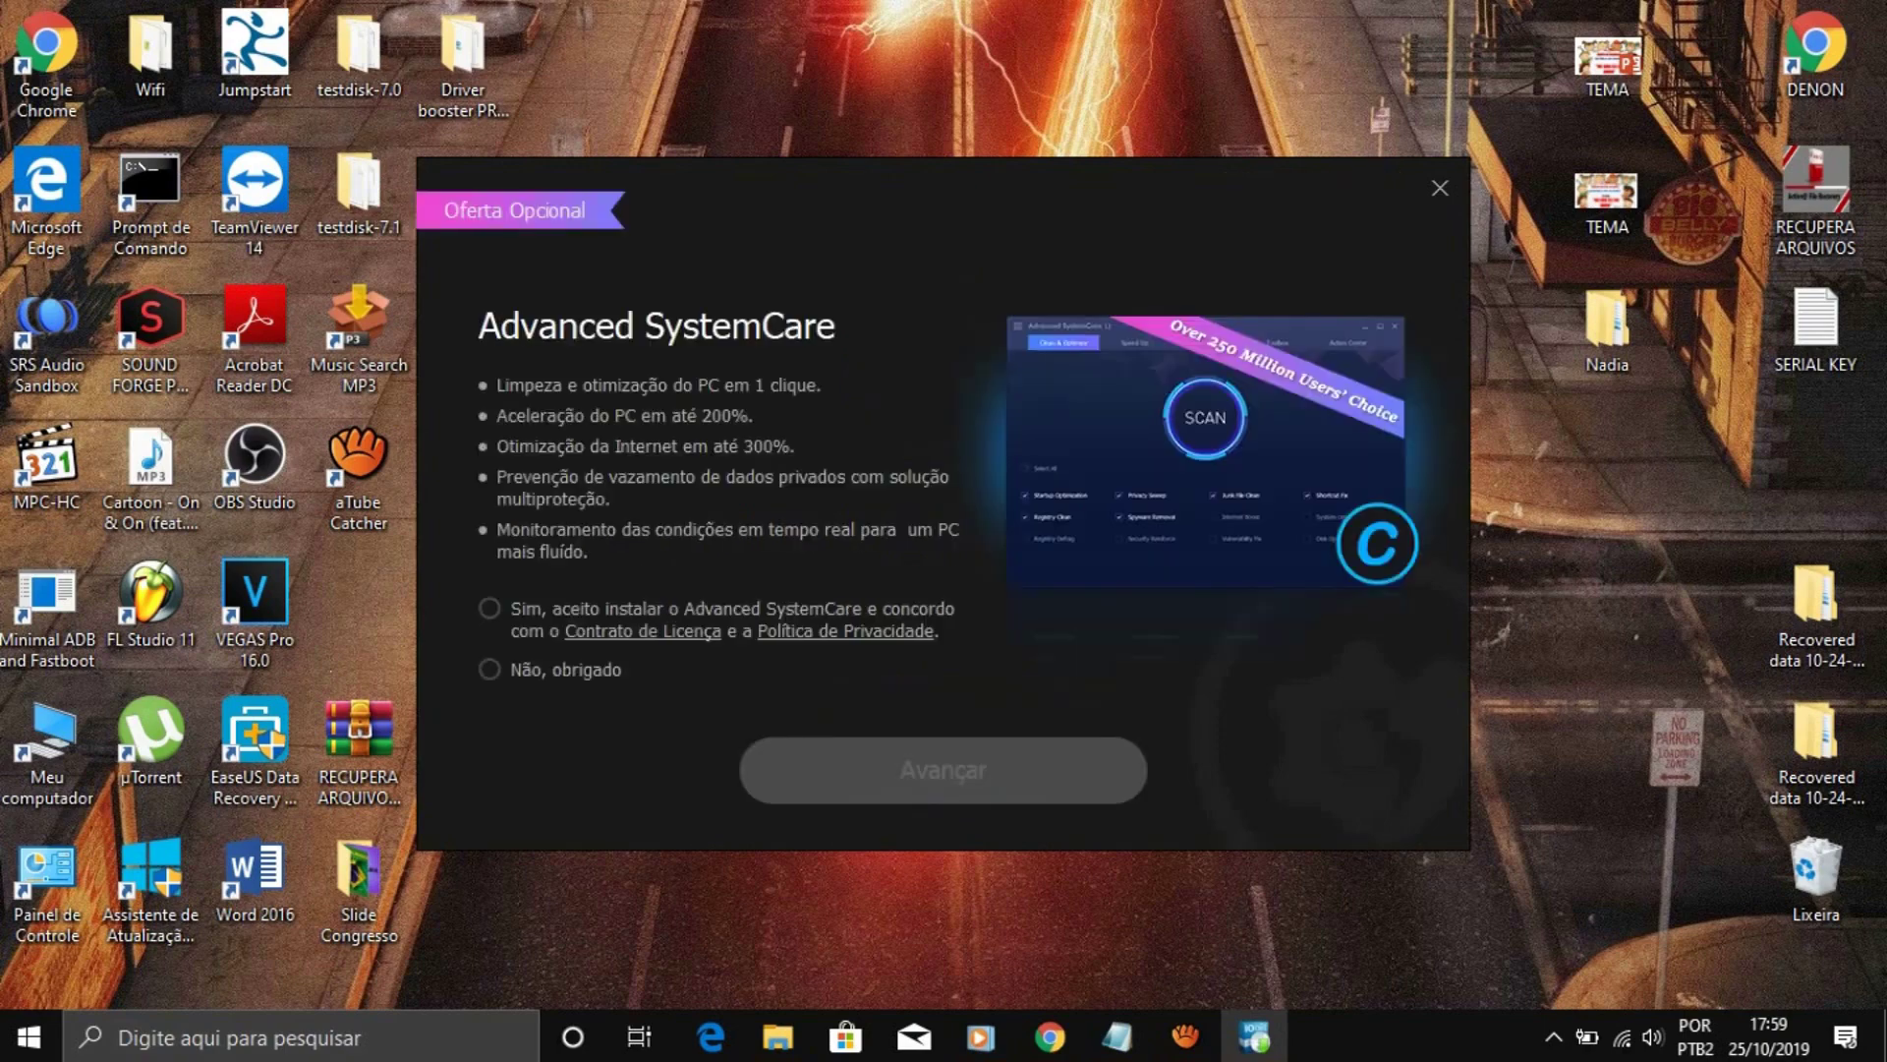
click(489, 670)
key(Return)
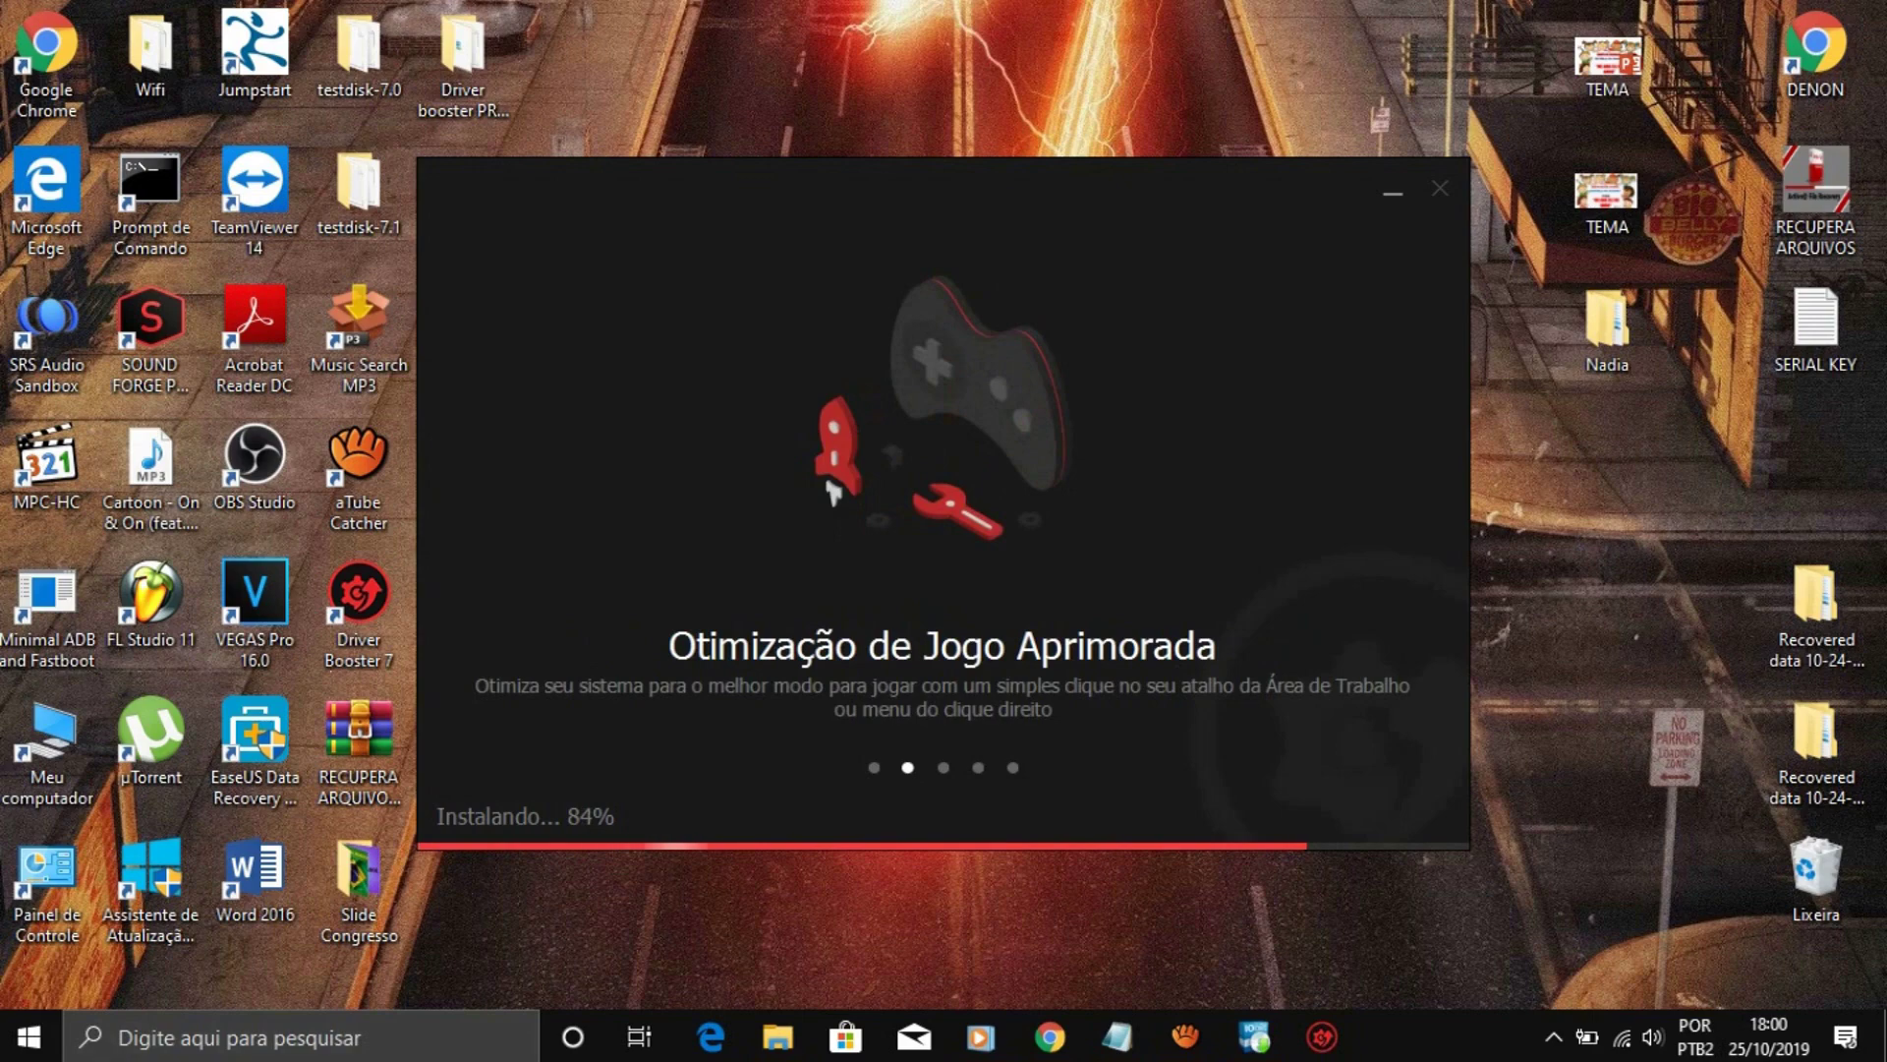
Decline the IObit newsletter subscription and run the driver check from the finished installer.
drag(942, 187, 1112, 163)
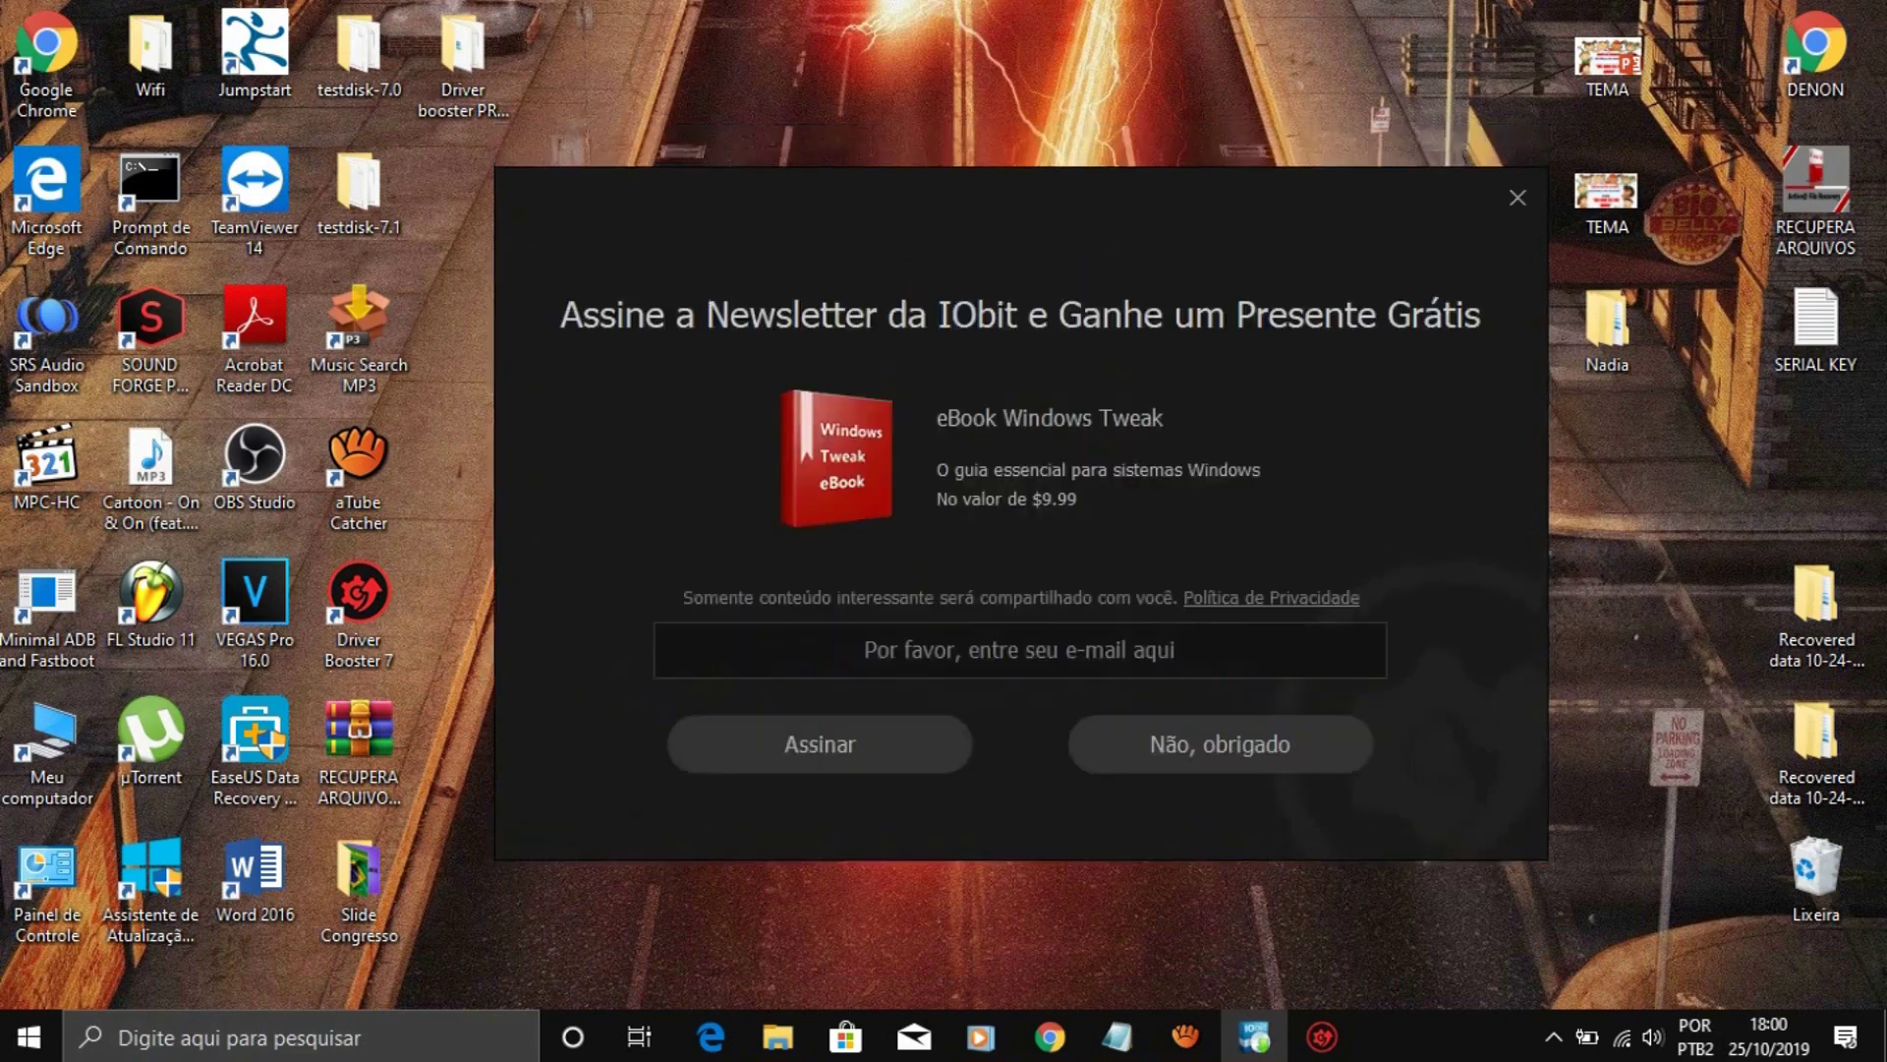
click(1220, 744)
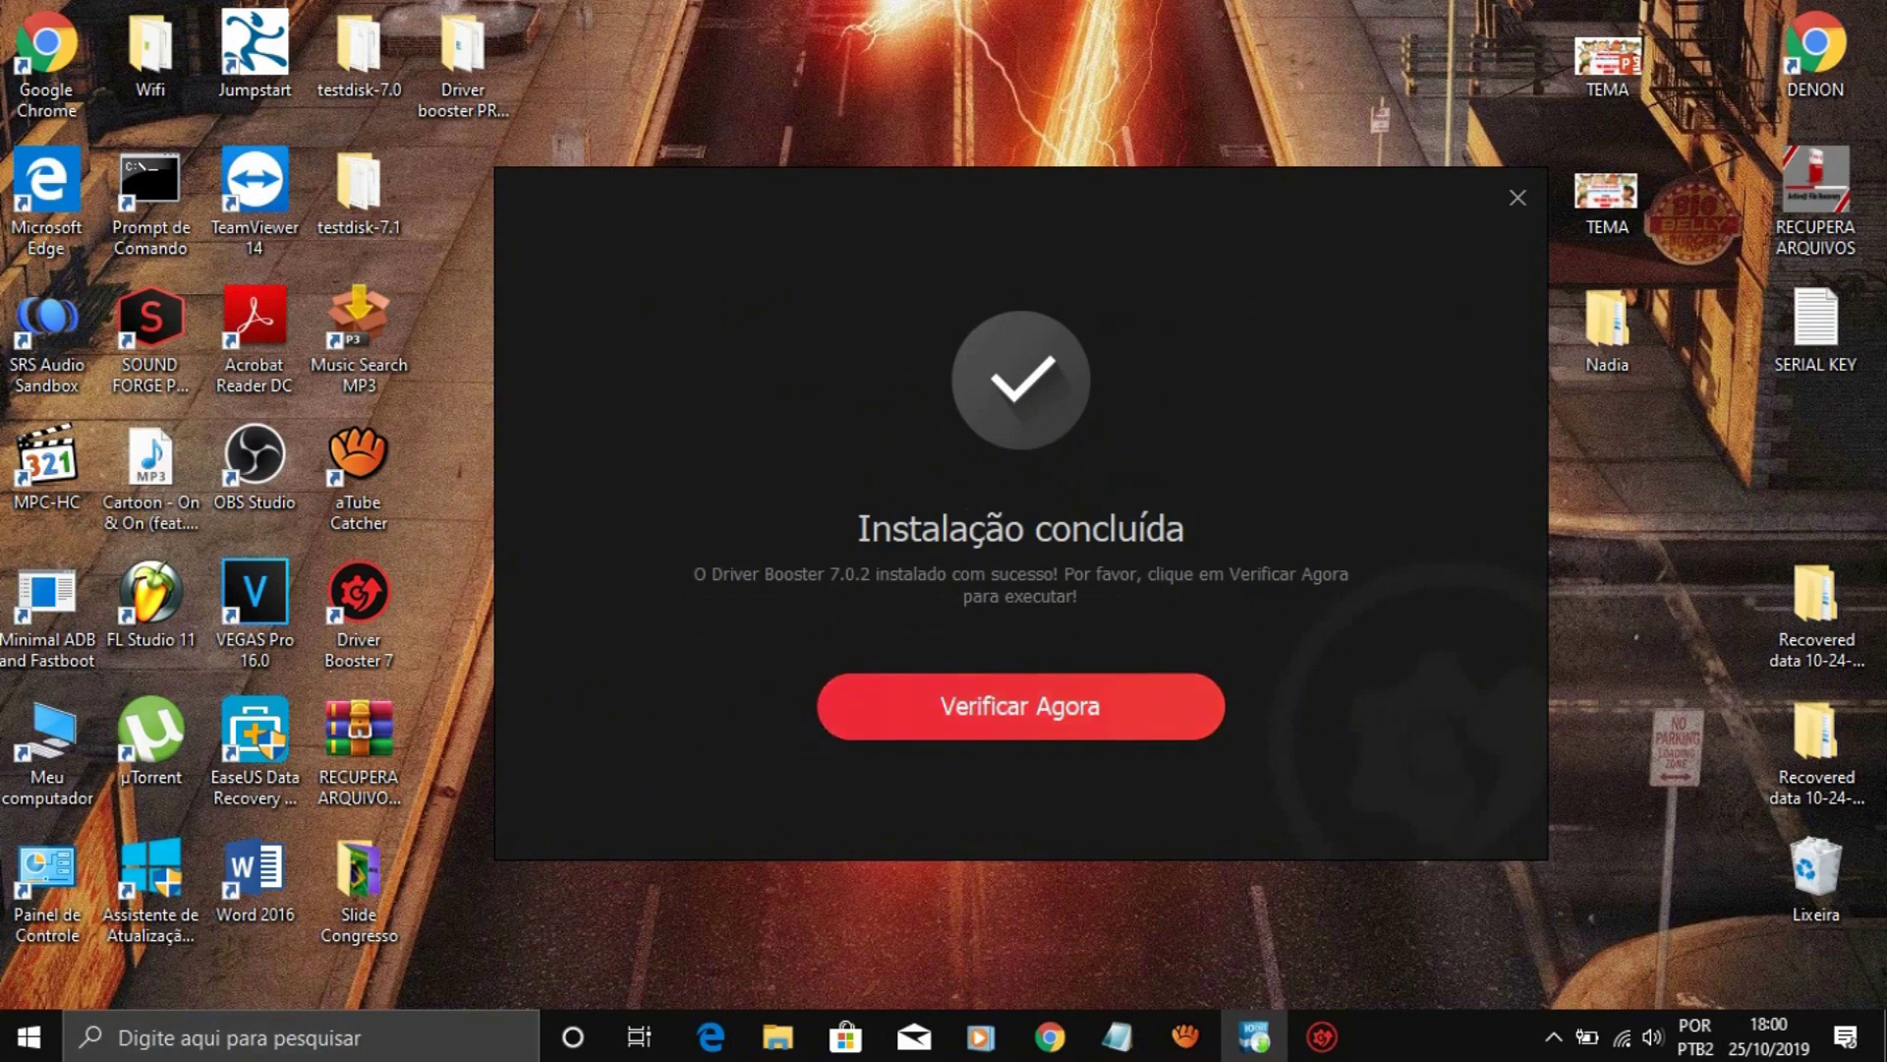
click(1020, 706)
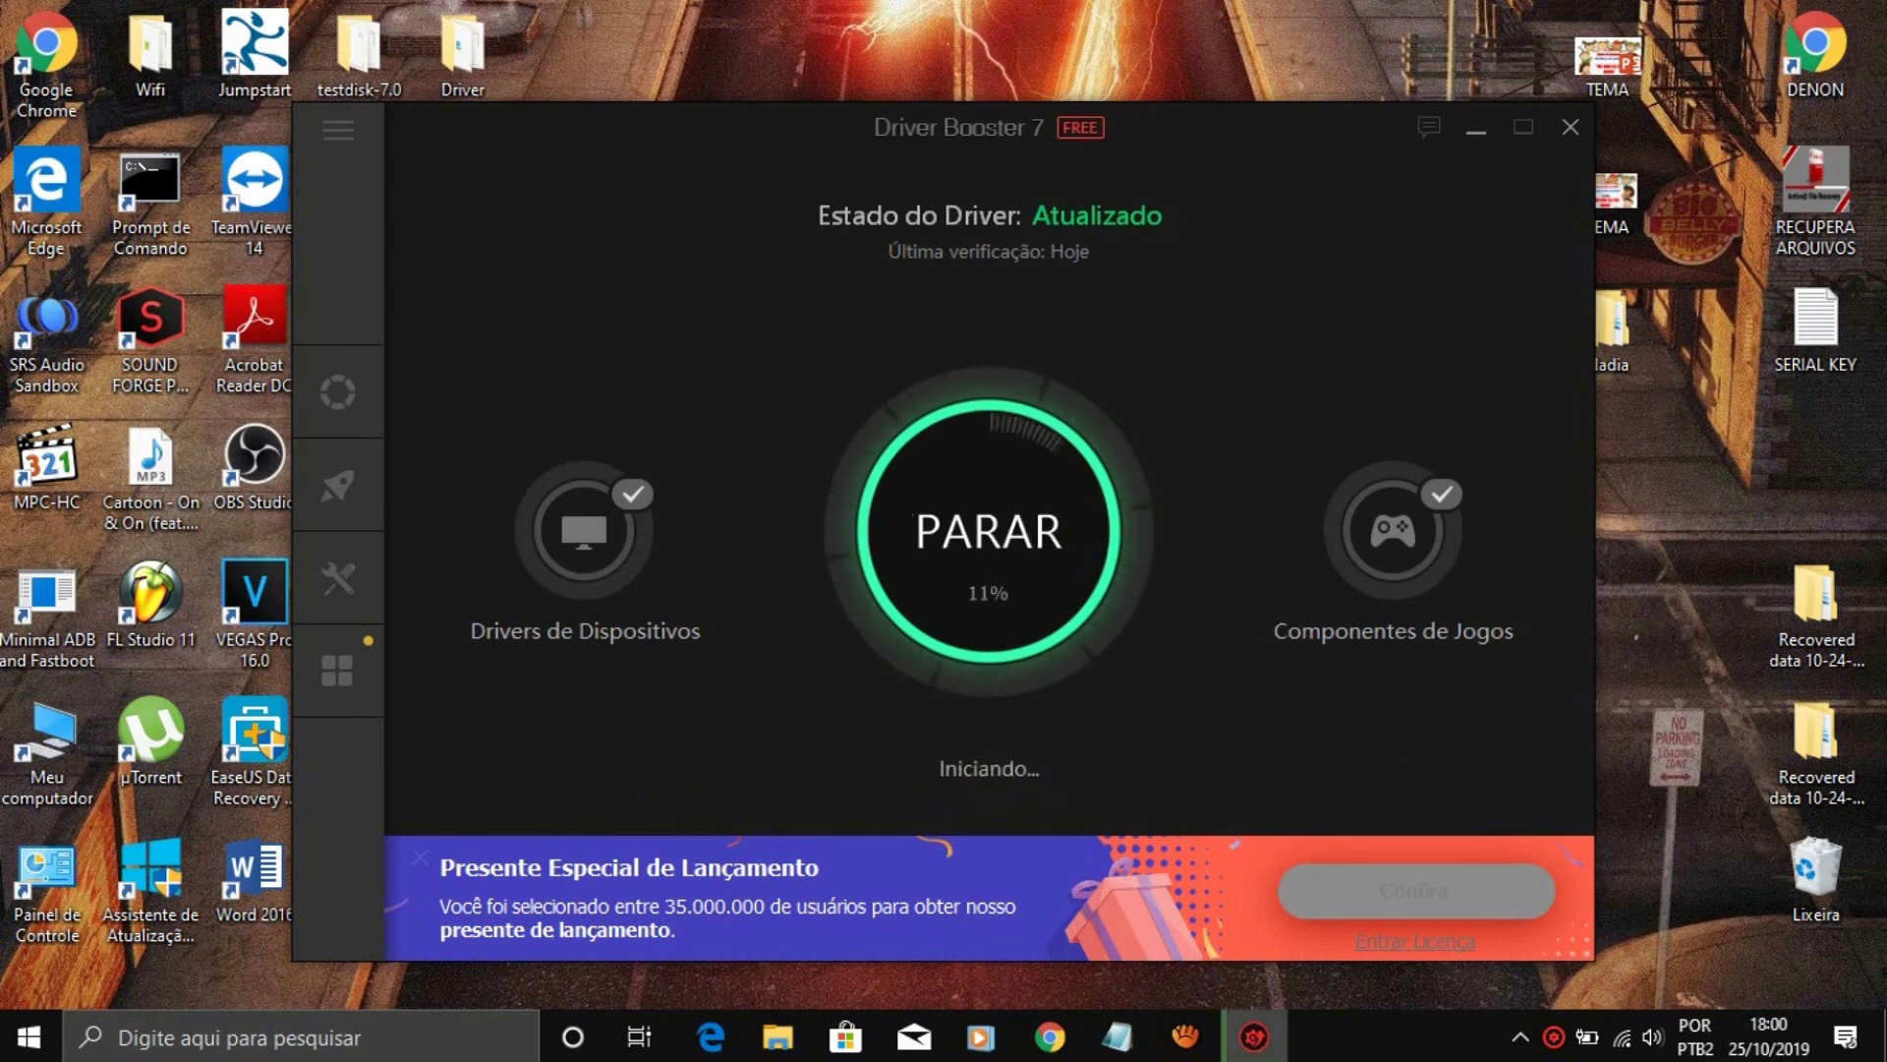
drag(737, 126, 842, 152)
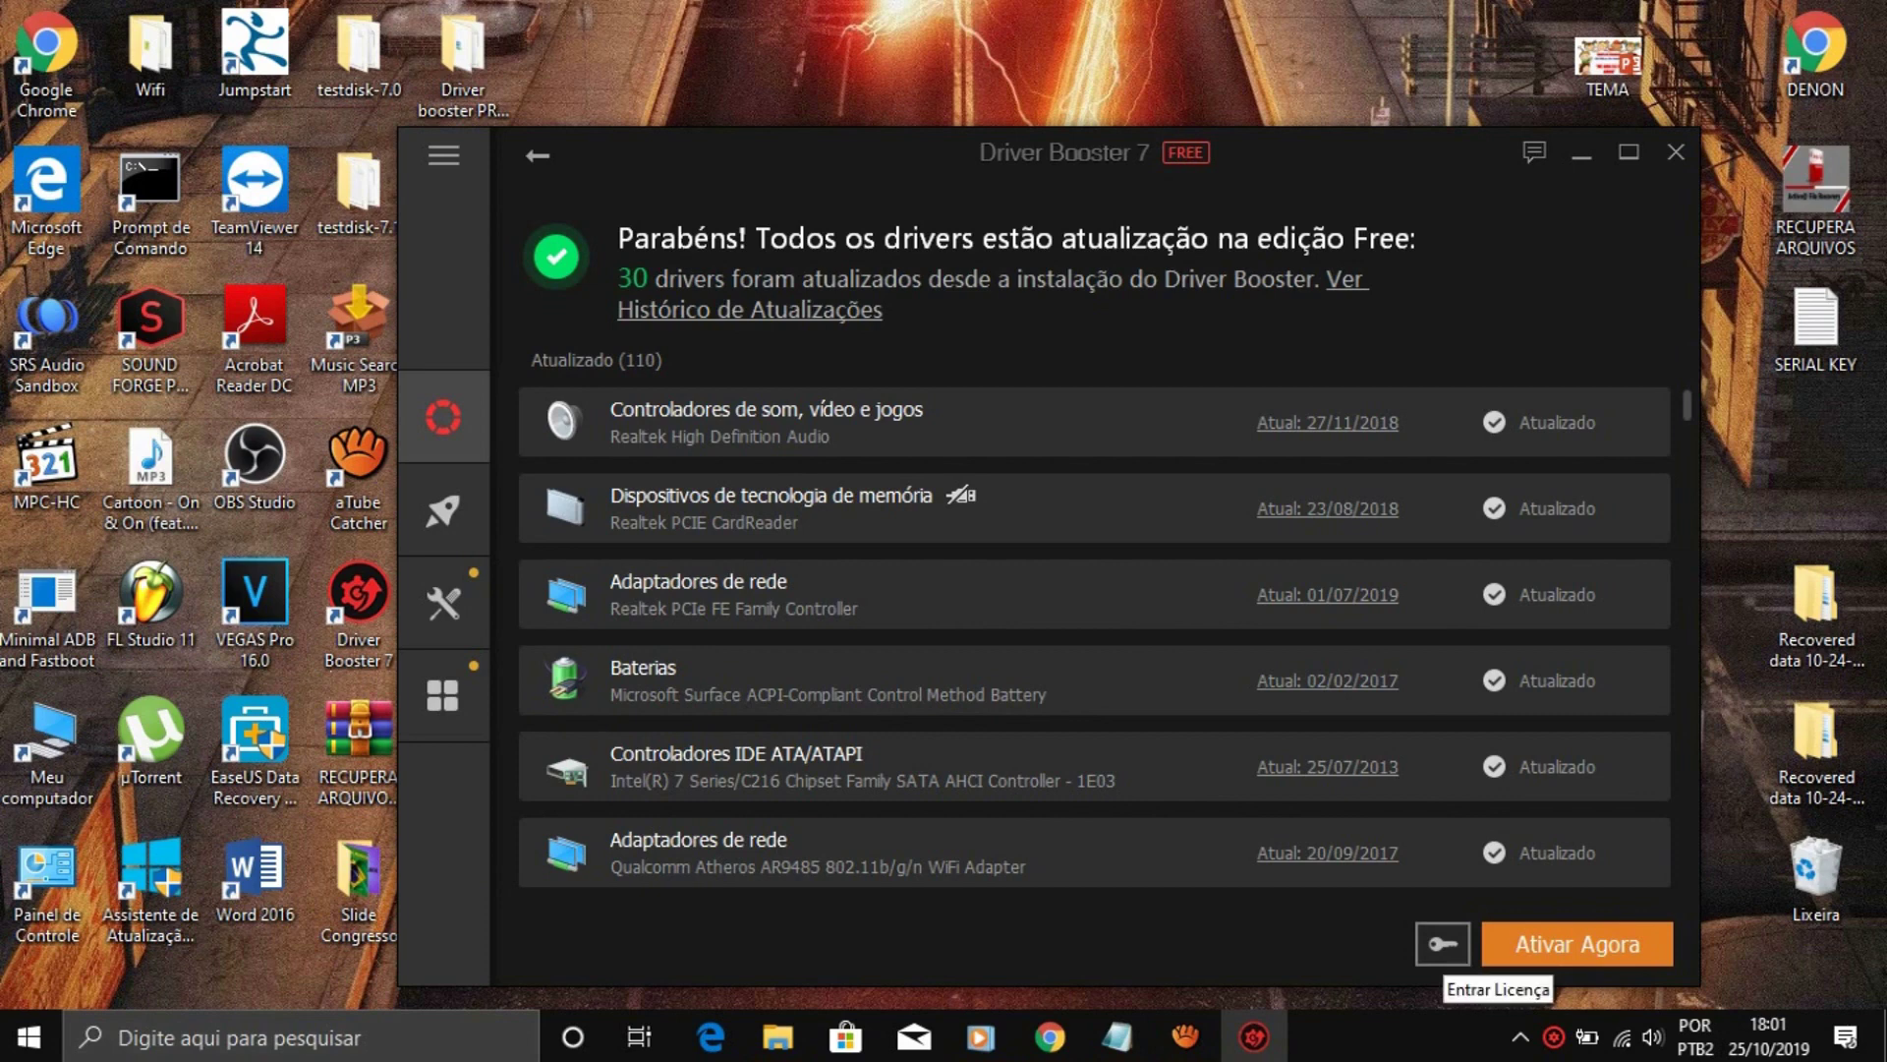
Bring up the licence entry in Driver Booster and open the Driver booster PRO 7 text file from its desktop folder.
click(1442, 943)
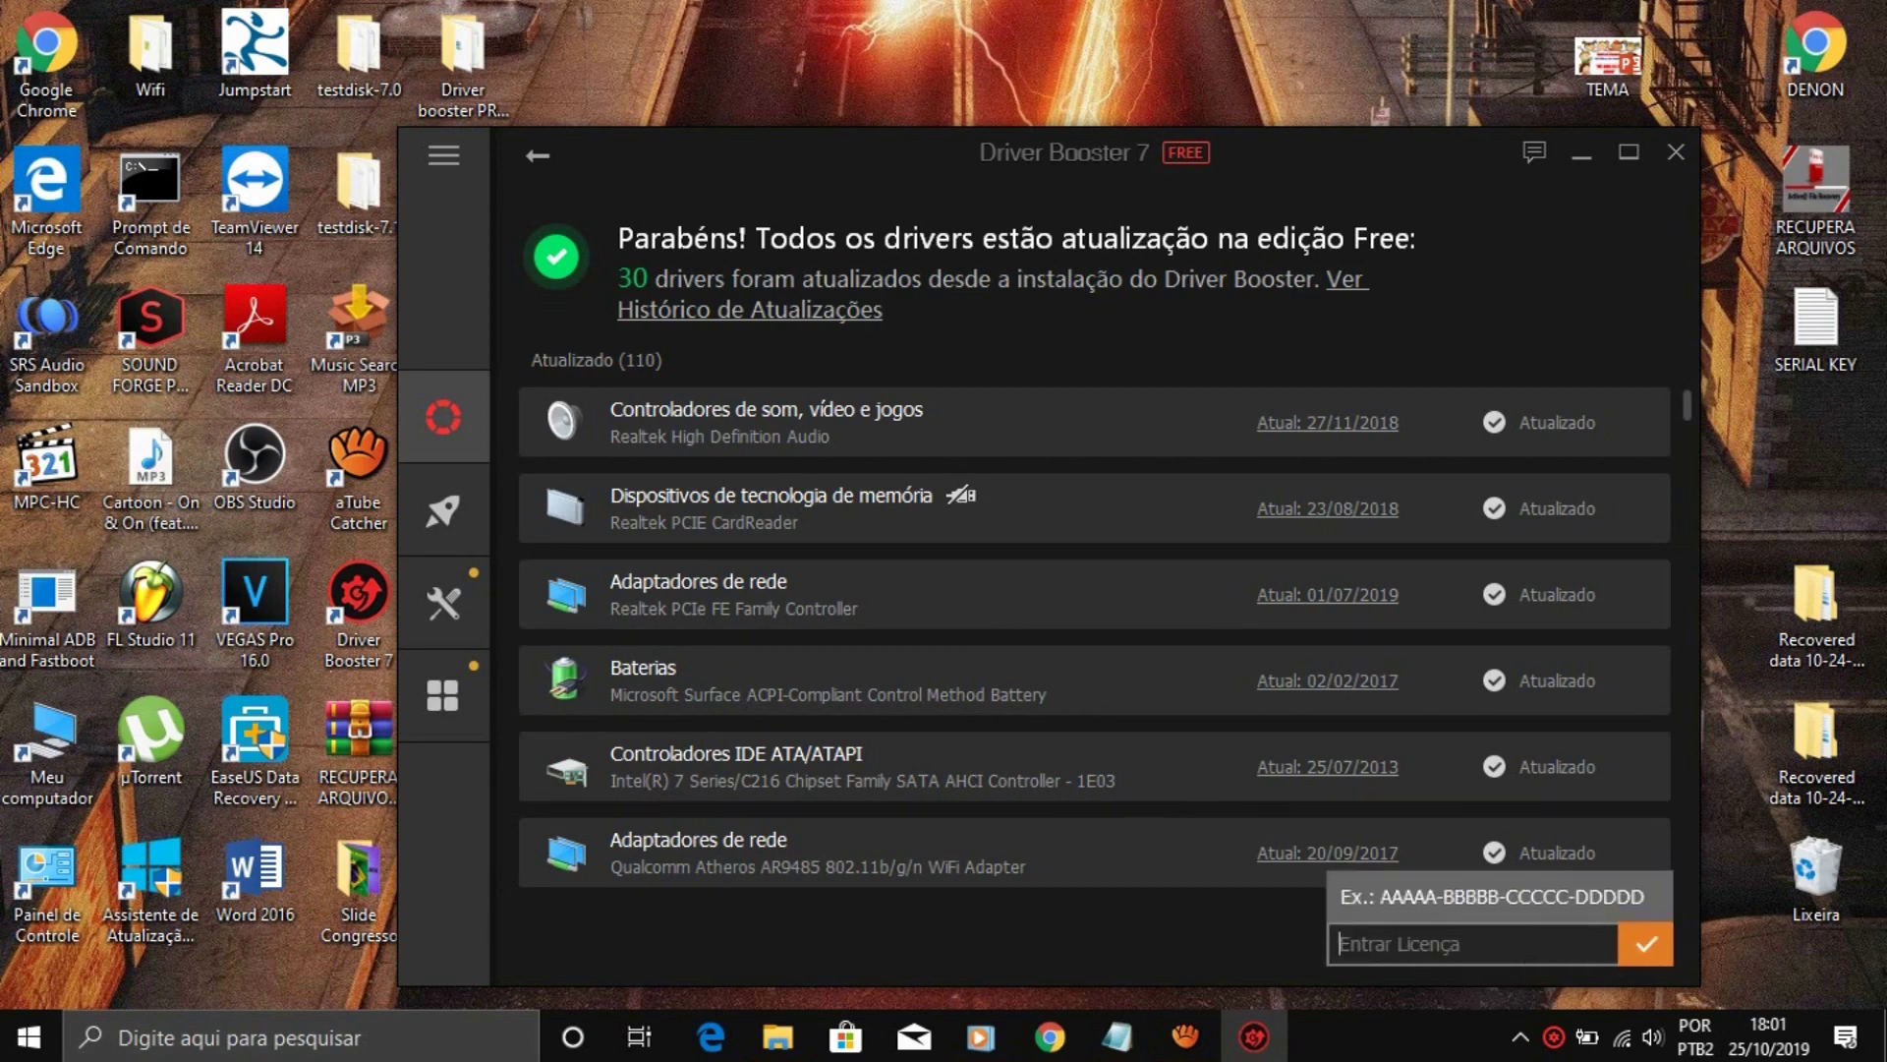
double_click(462, 64)
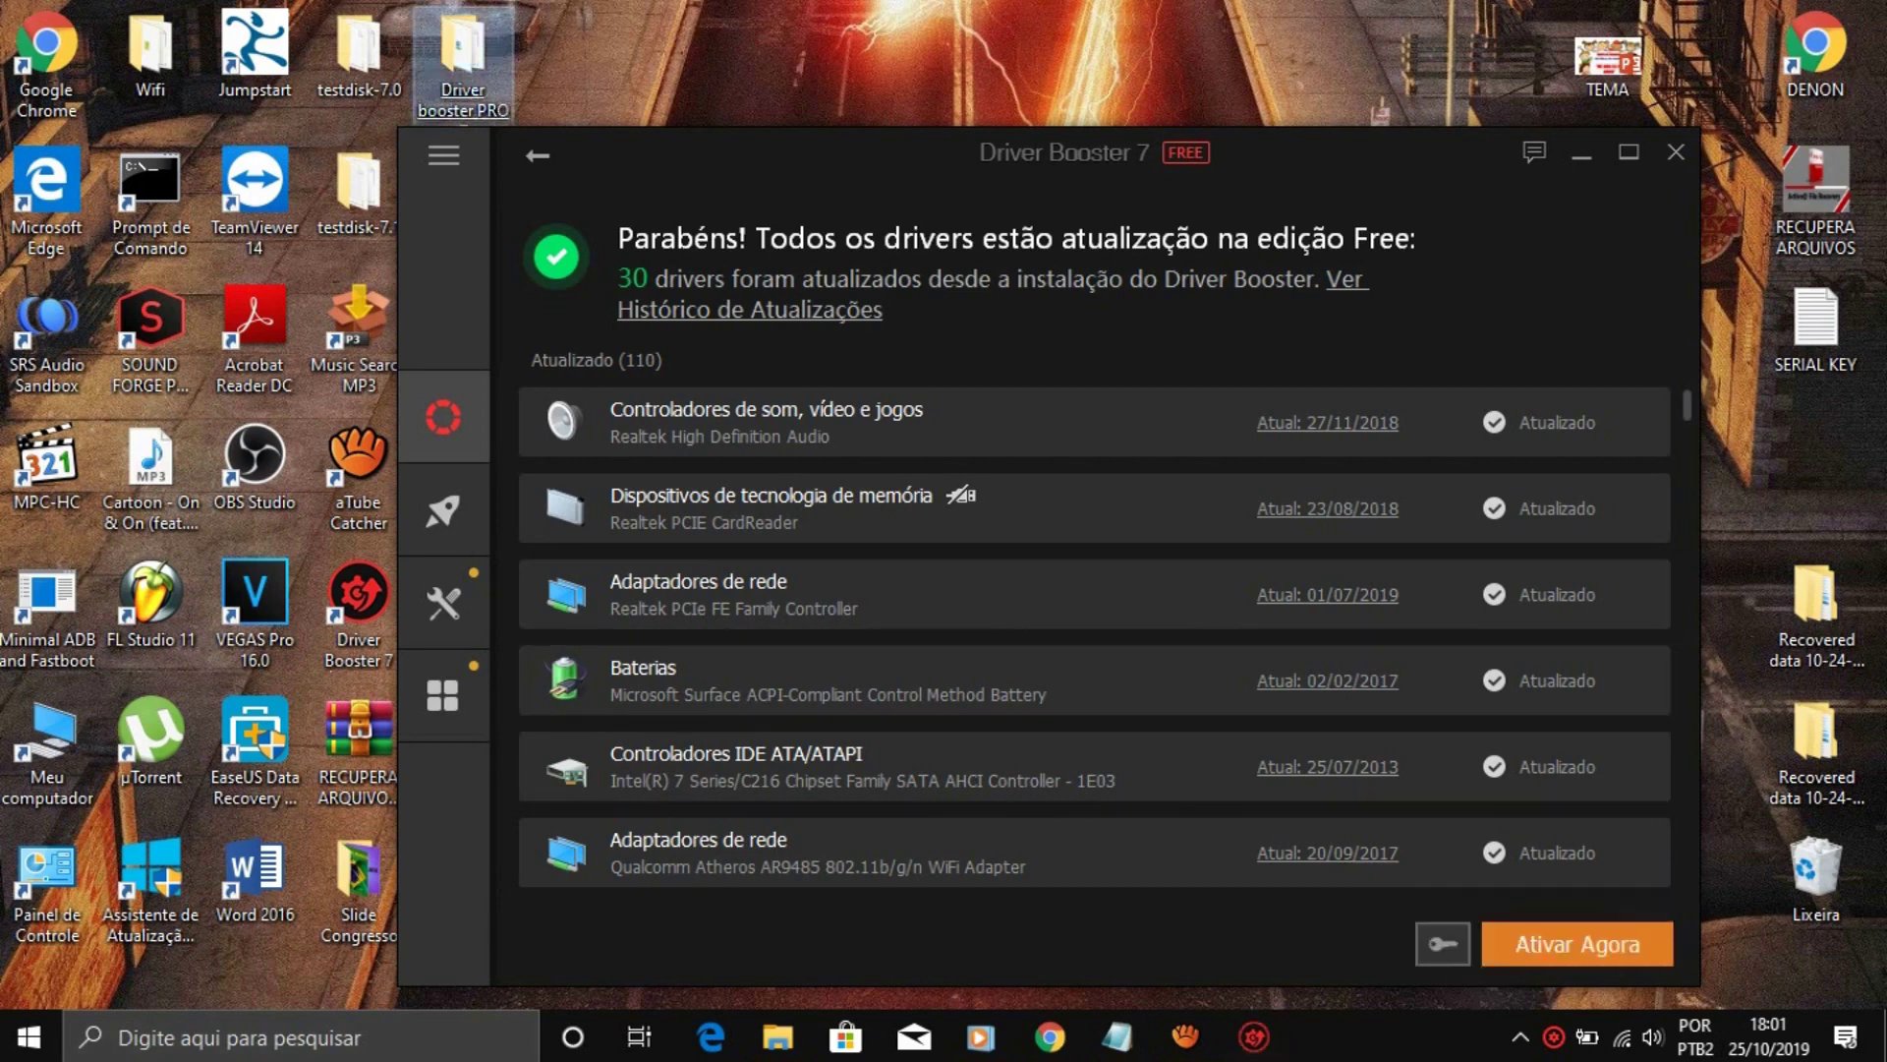
double_click(837, 364)
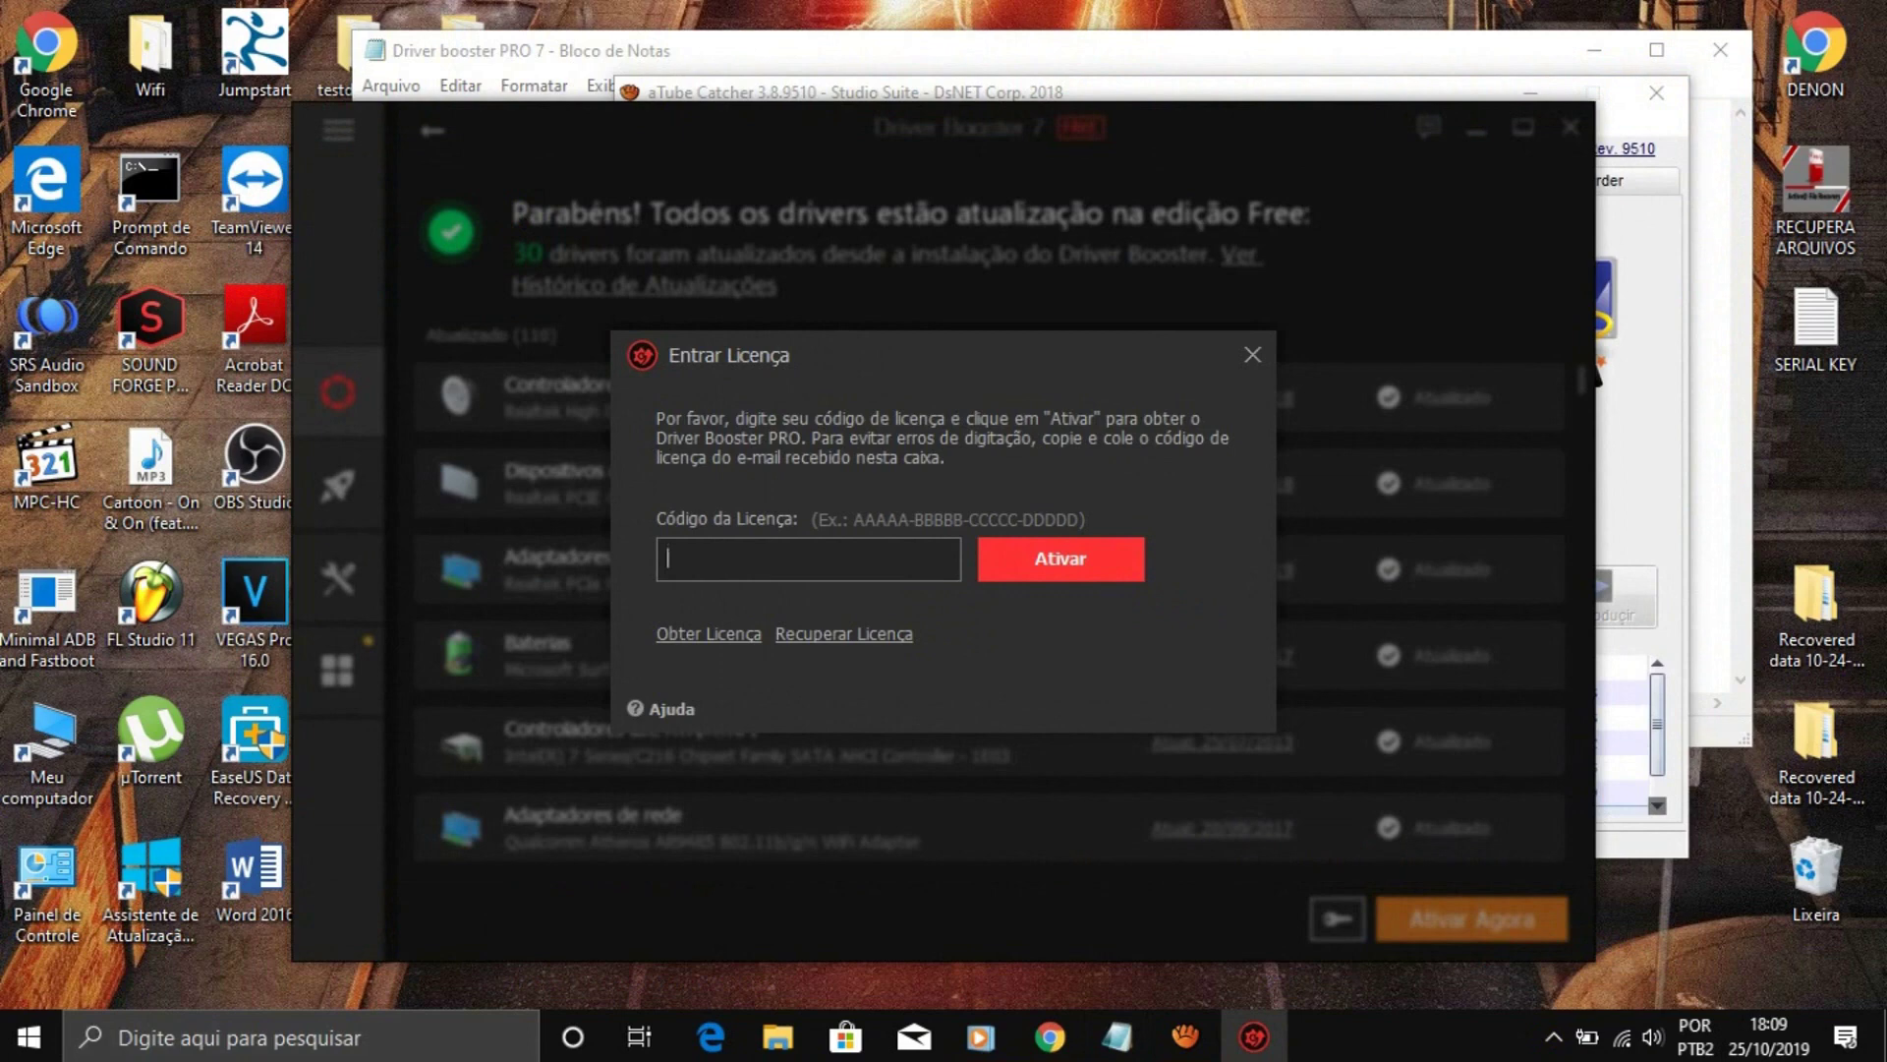
Paste the licence key into the licence code field, activate Driver Booster PRO, and close its window.
key(ctrl+v)
key(Return)
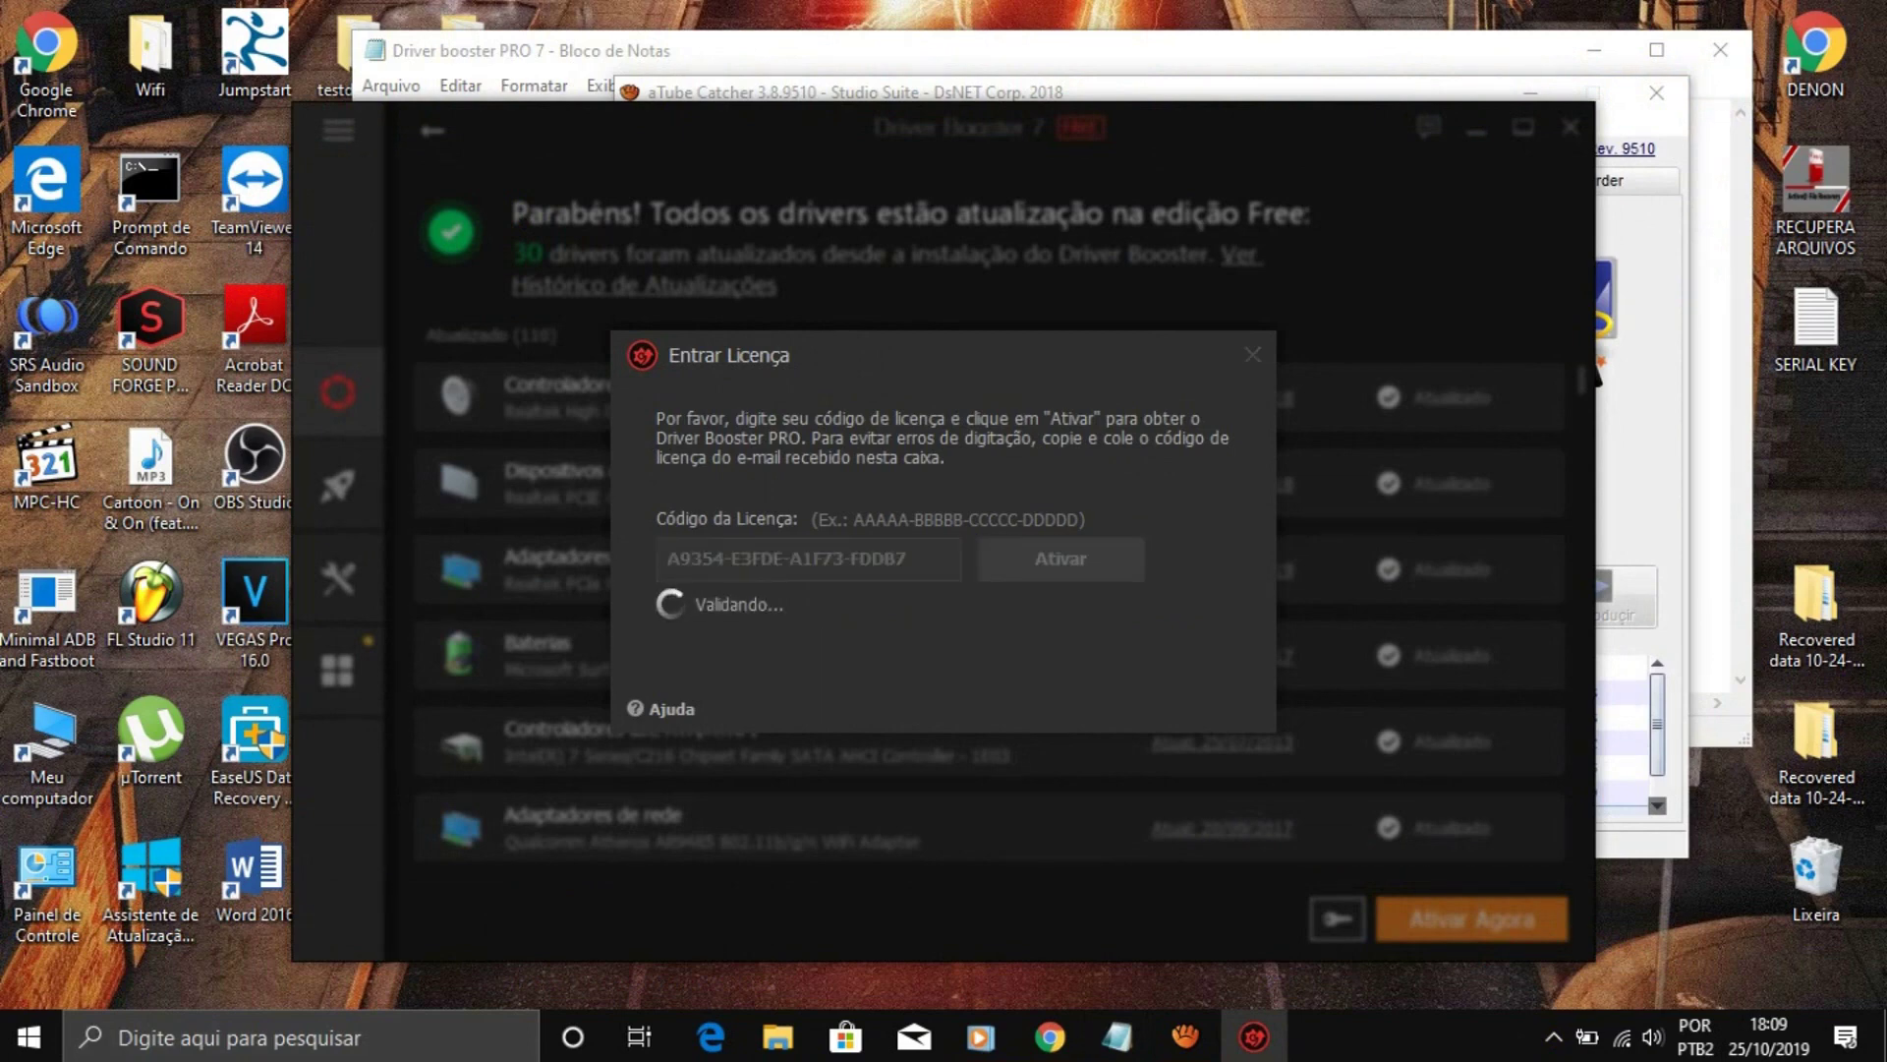
key(Return)
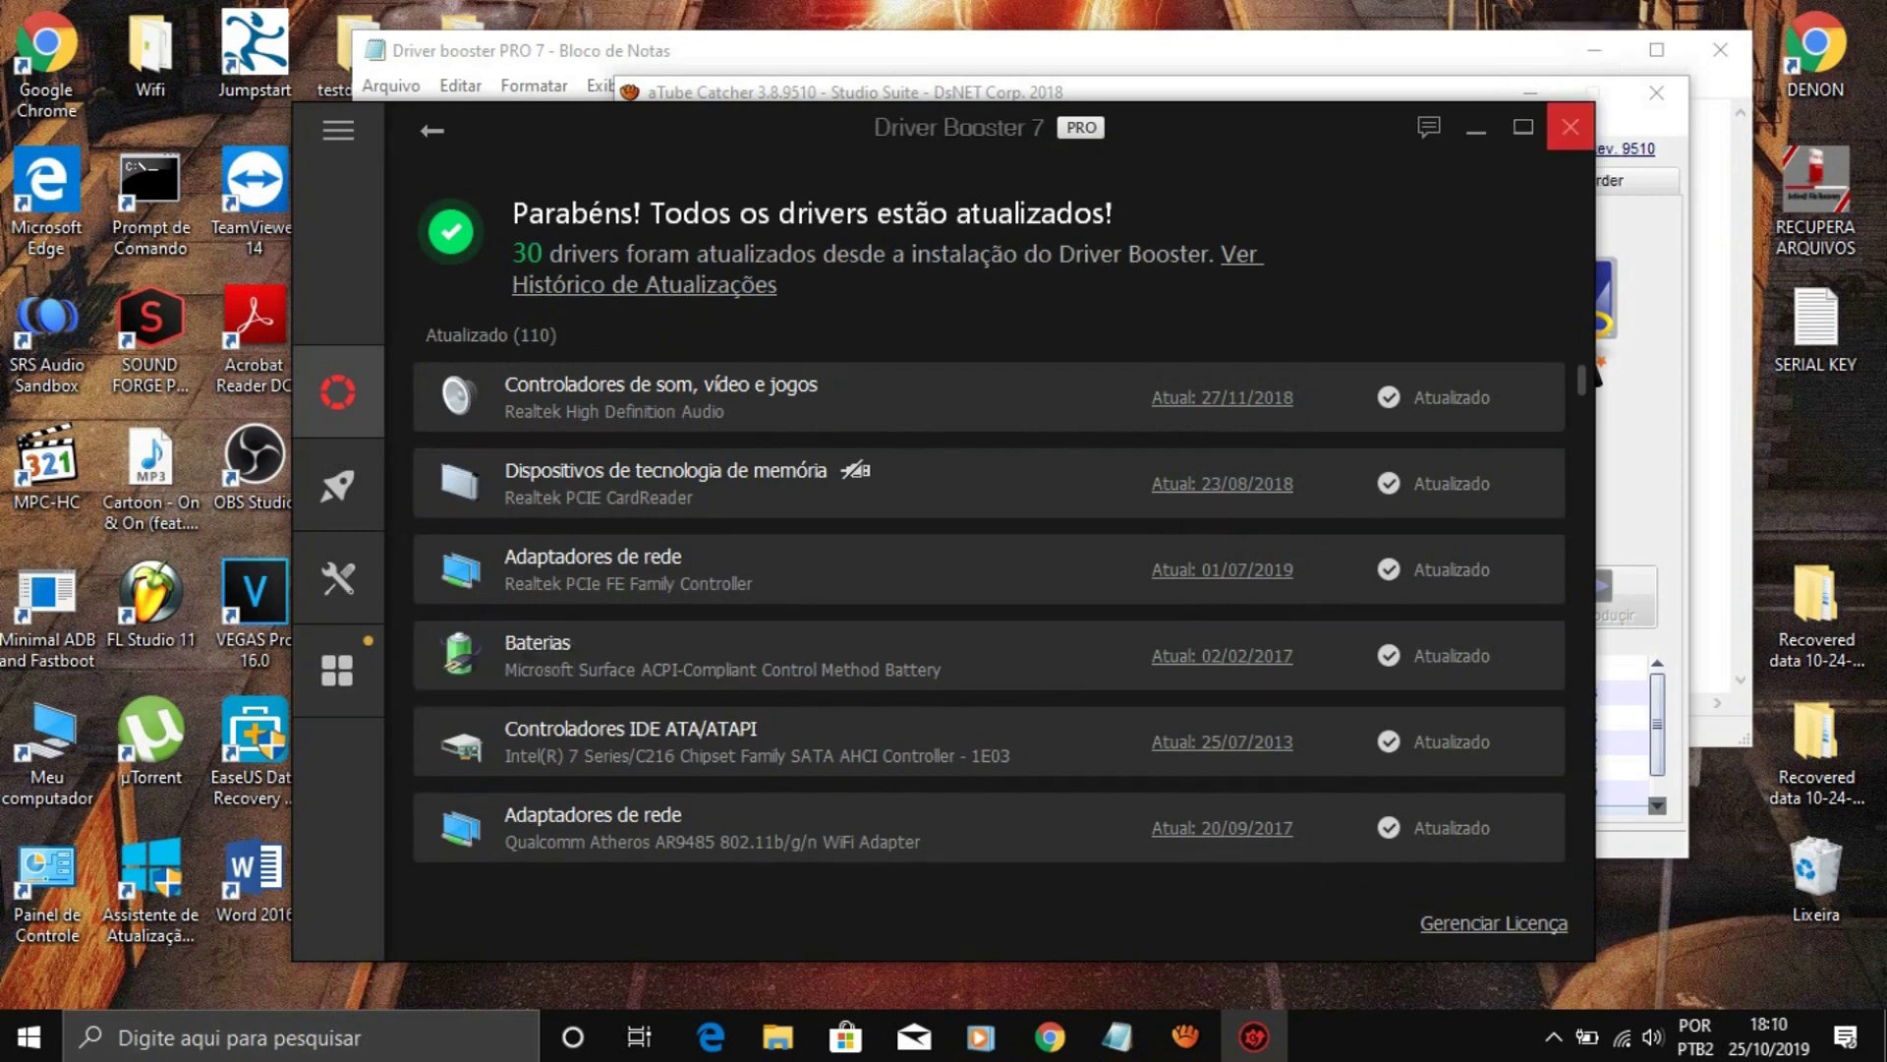
click(1570, 126)
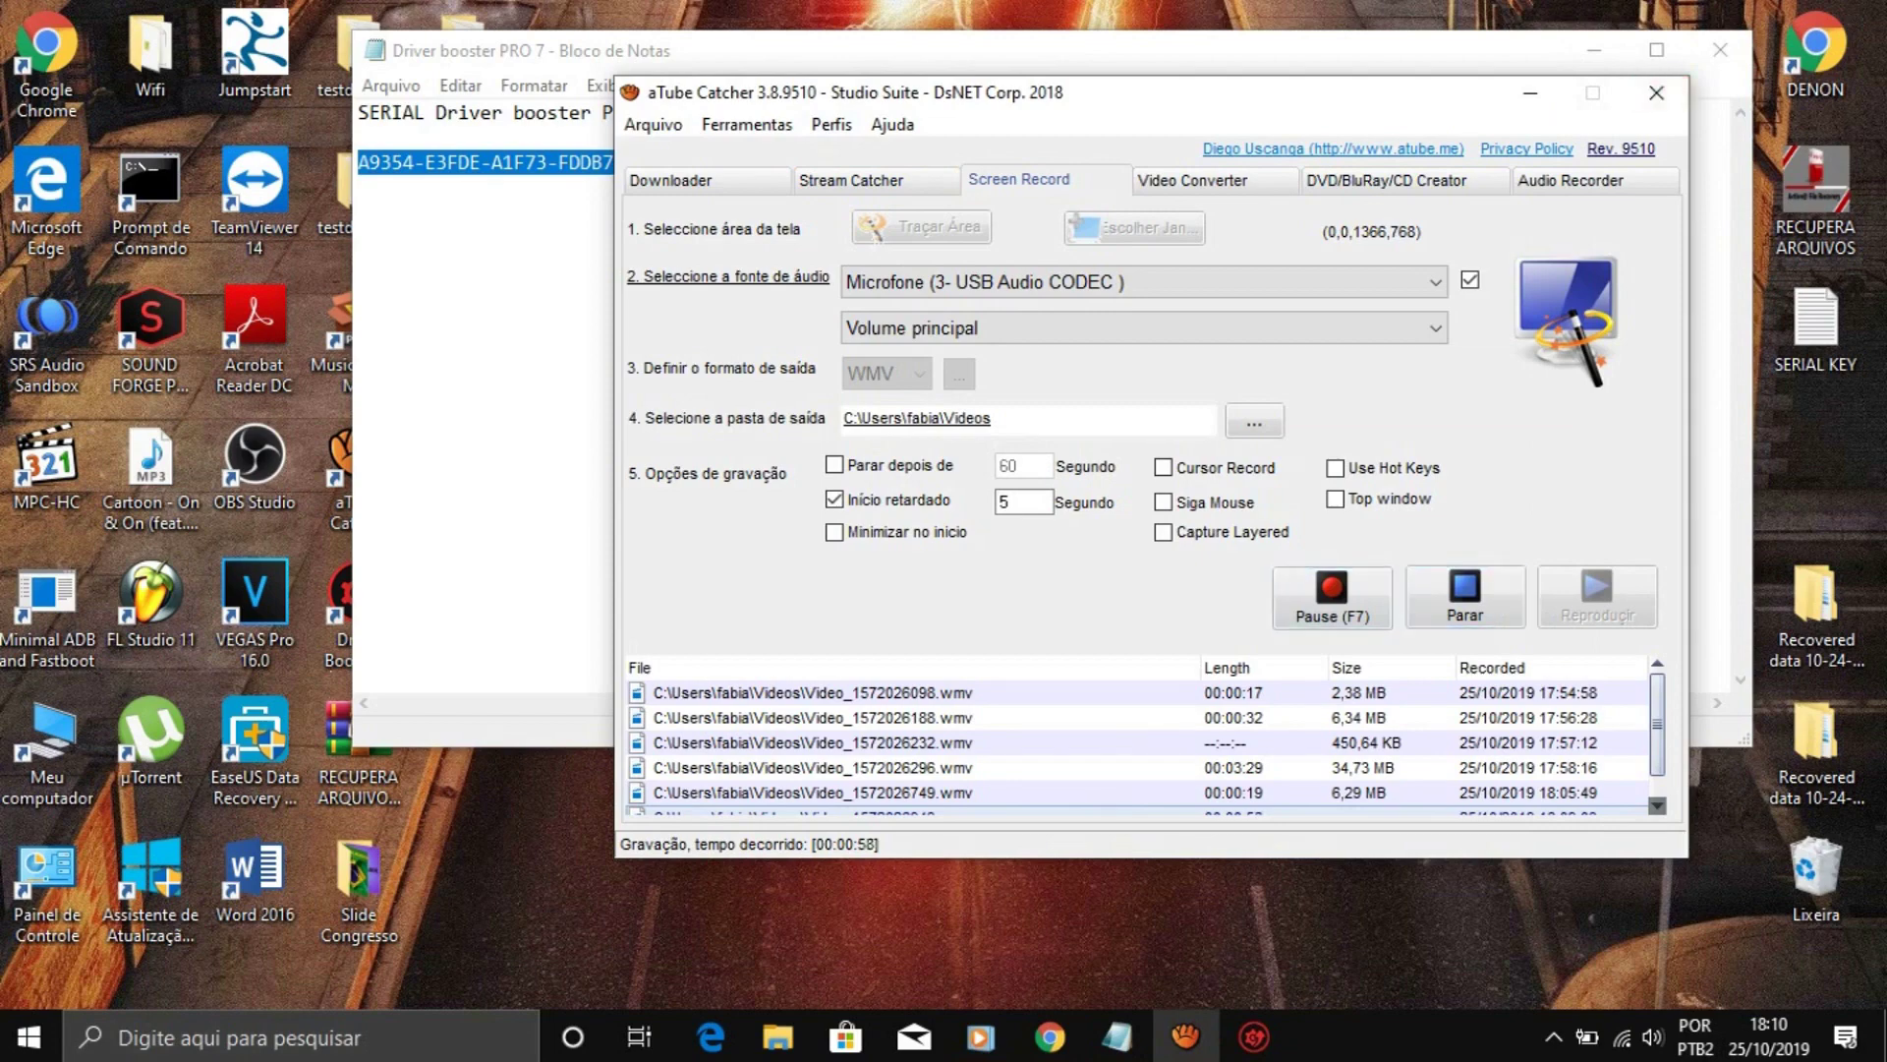
Return to the Driver booster PRO 7 text file, add blank lines below the serial, and minimise its window.
key(alt+Tab)
click(616, 162)
key(Return)
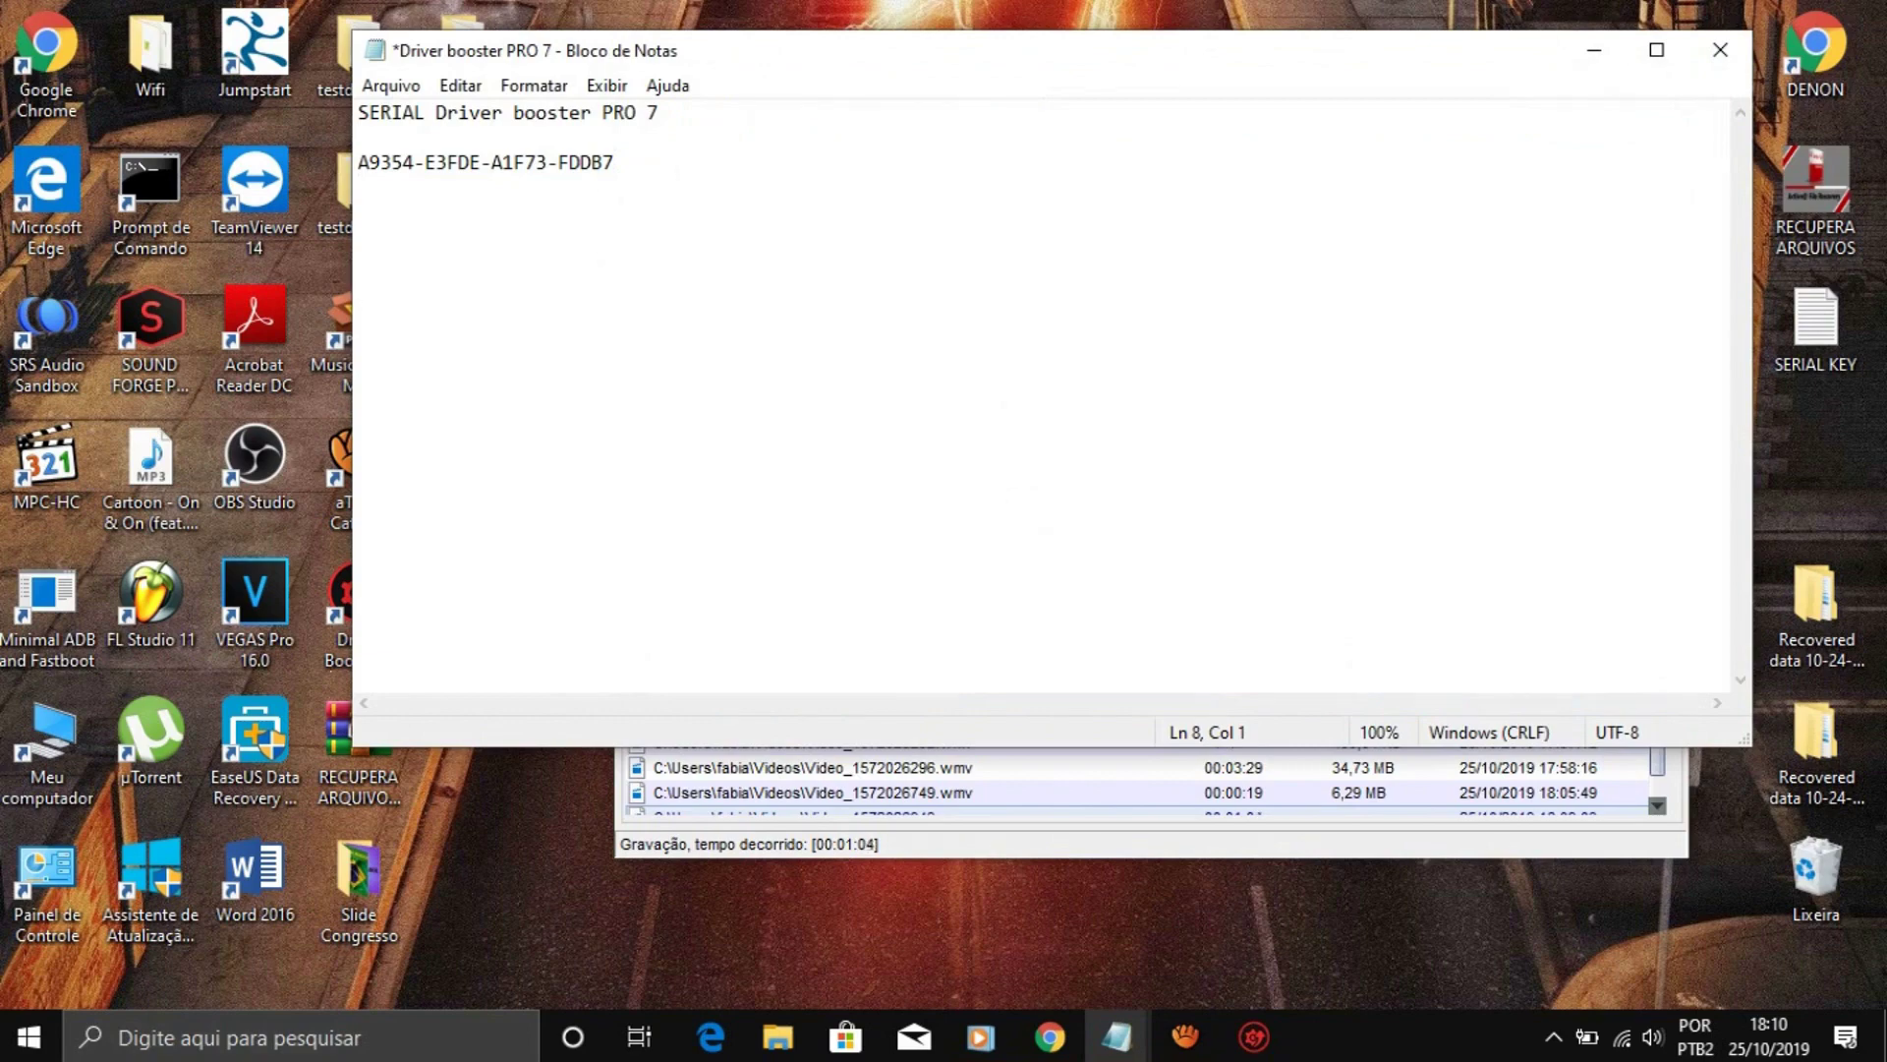
click(1594, 49)
Write "valeu galera até se inscreva no canal não esquece de ativa o sininho" in the open Novo Documento de Texto note.
click(1116, 1036)
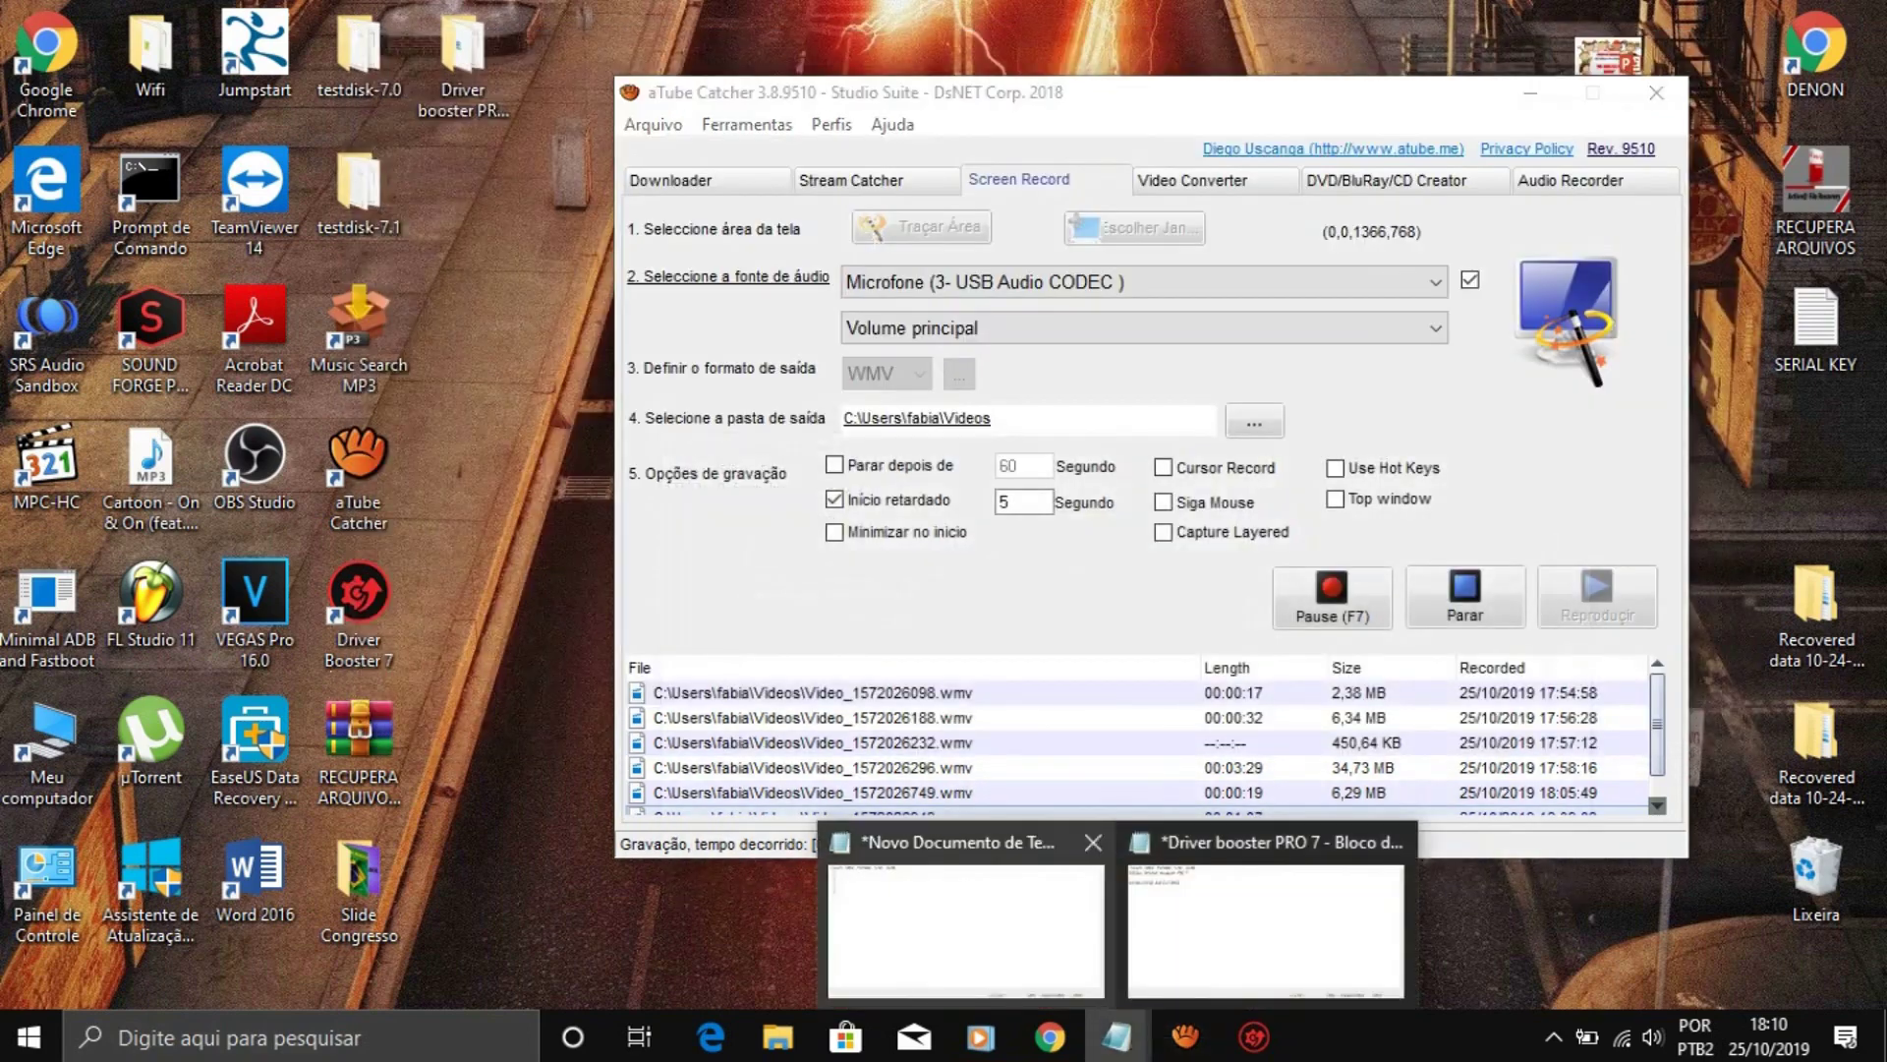
click(965, 929)
text(valeu )
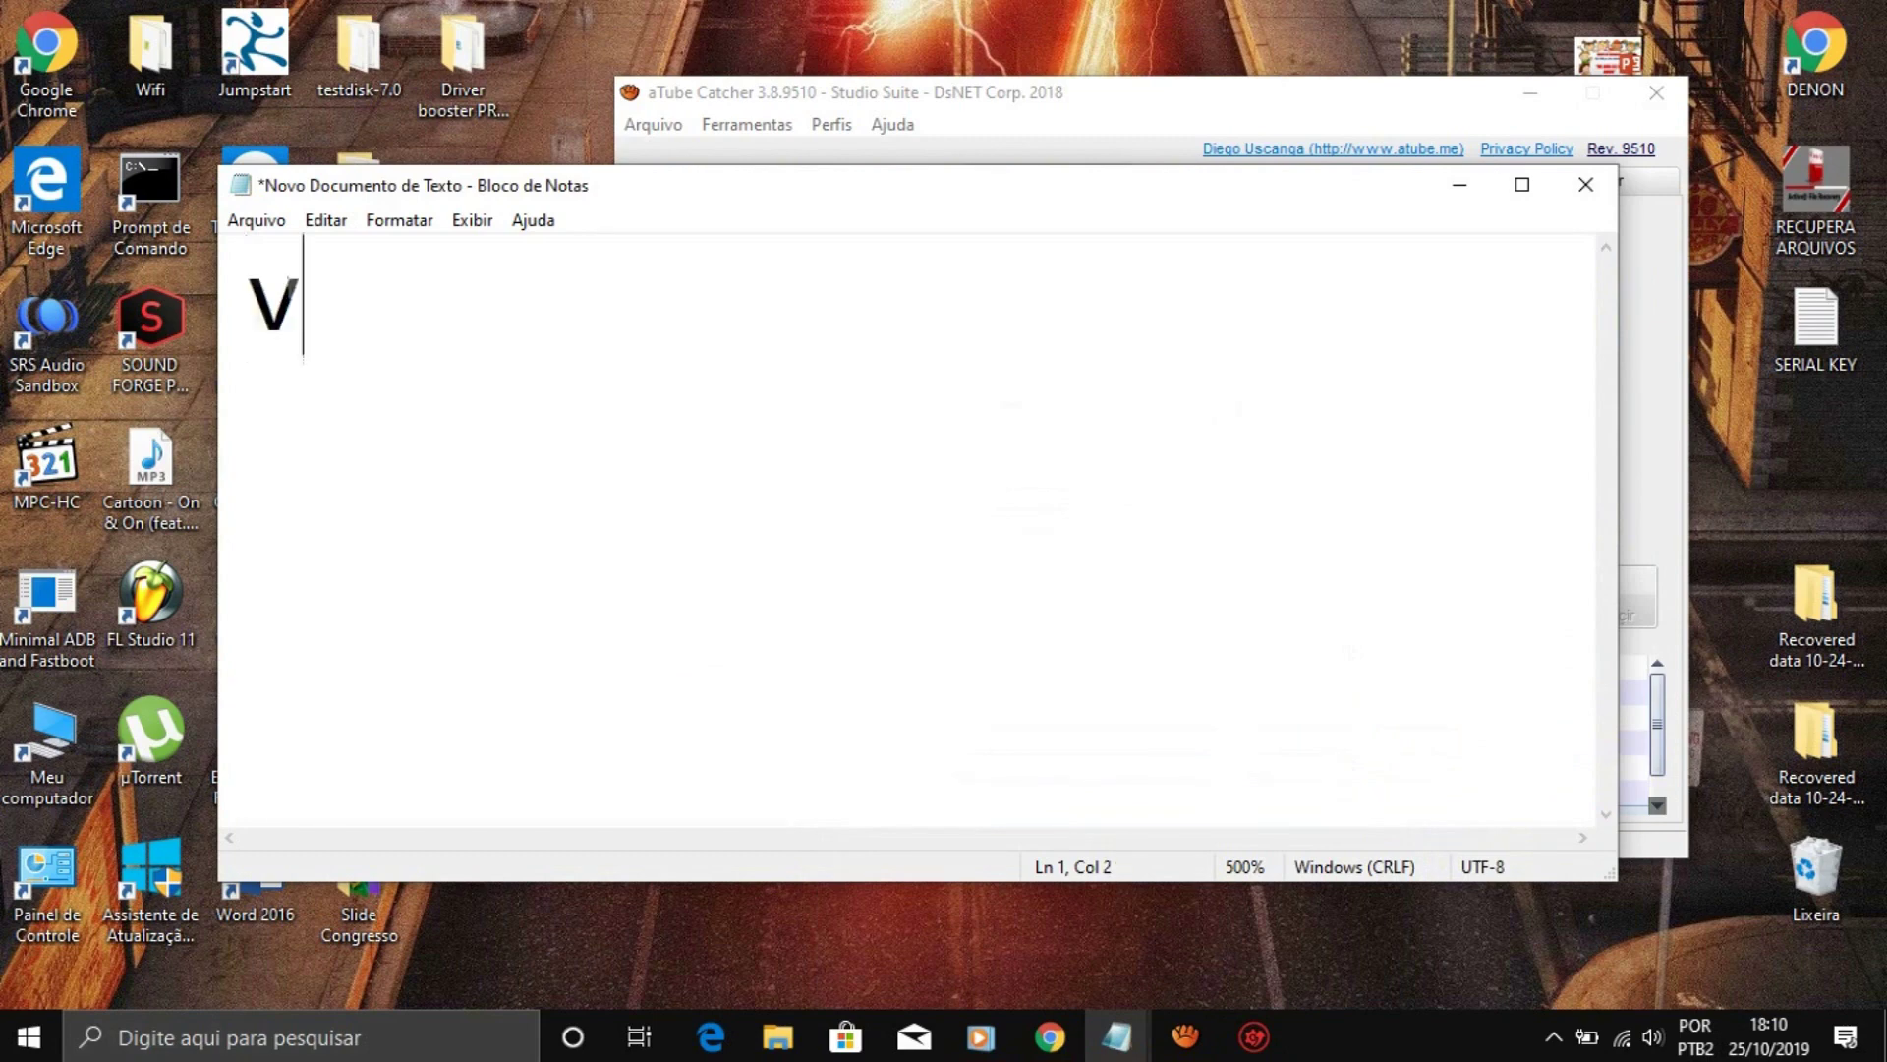
text(ga)
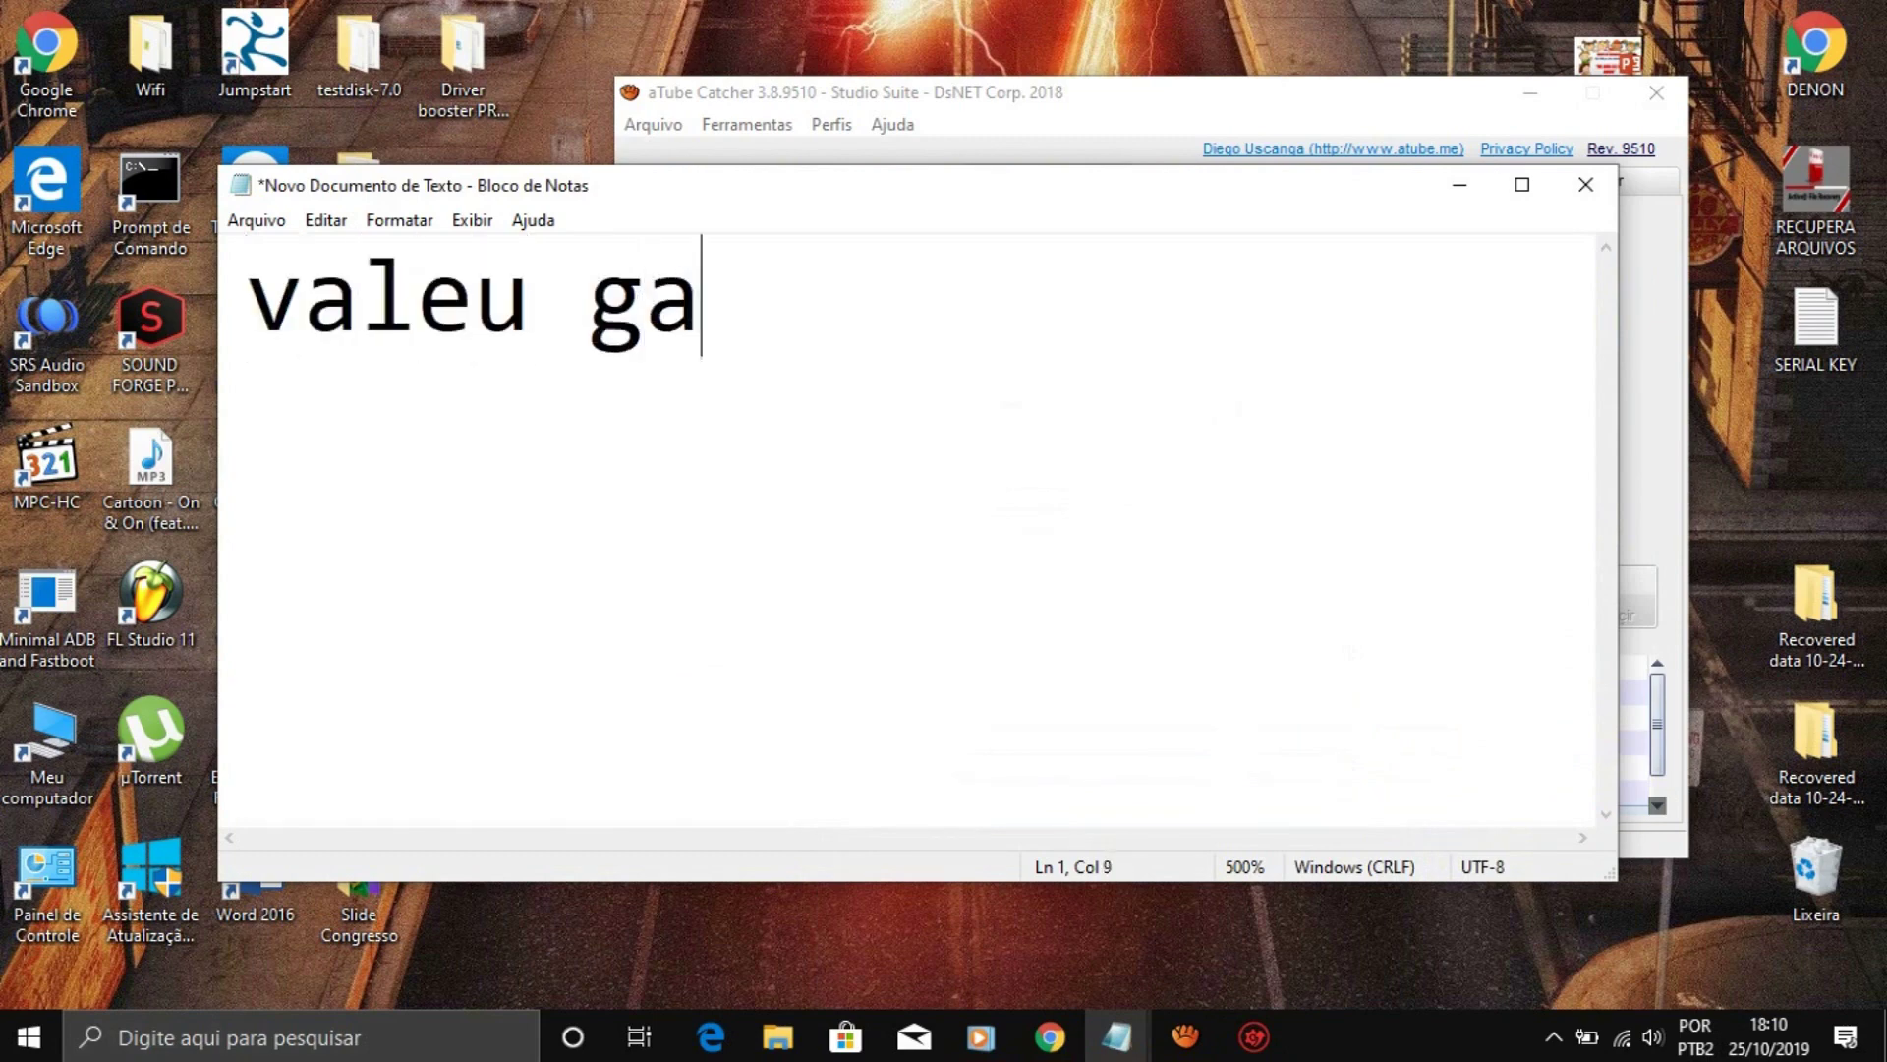
text(lera at)
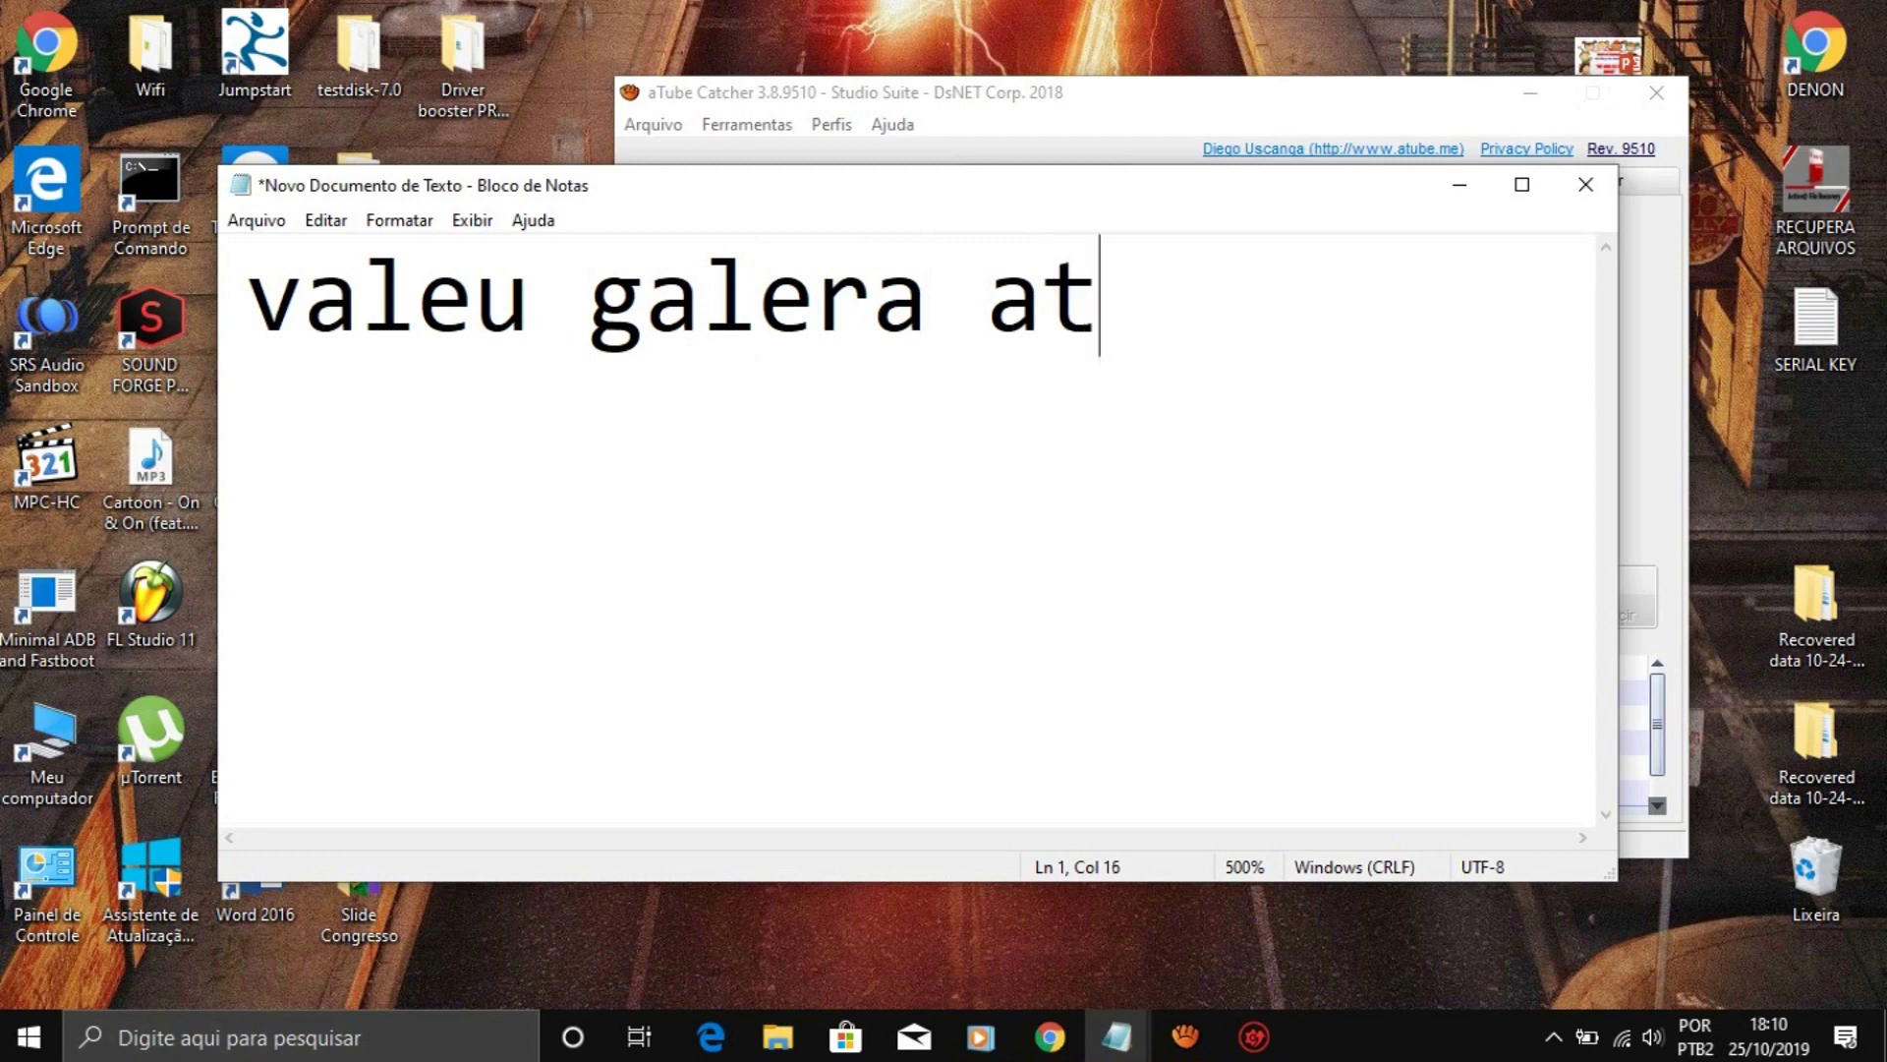
text(é)
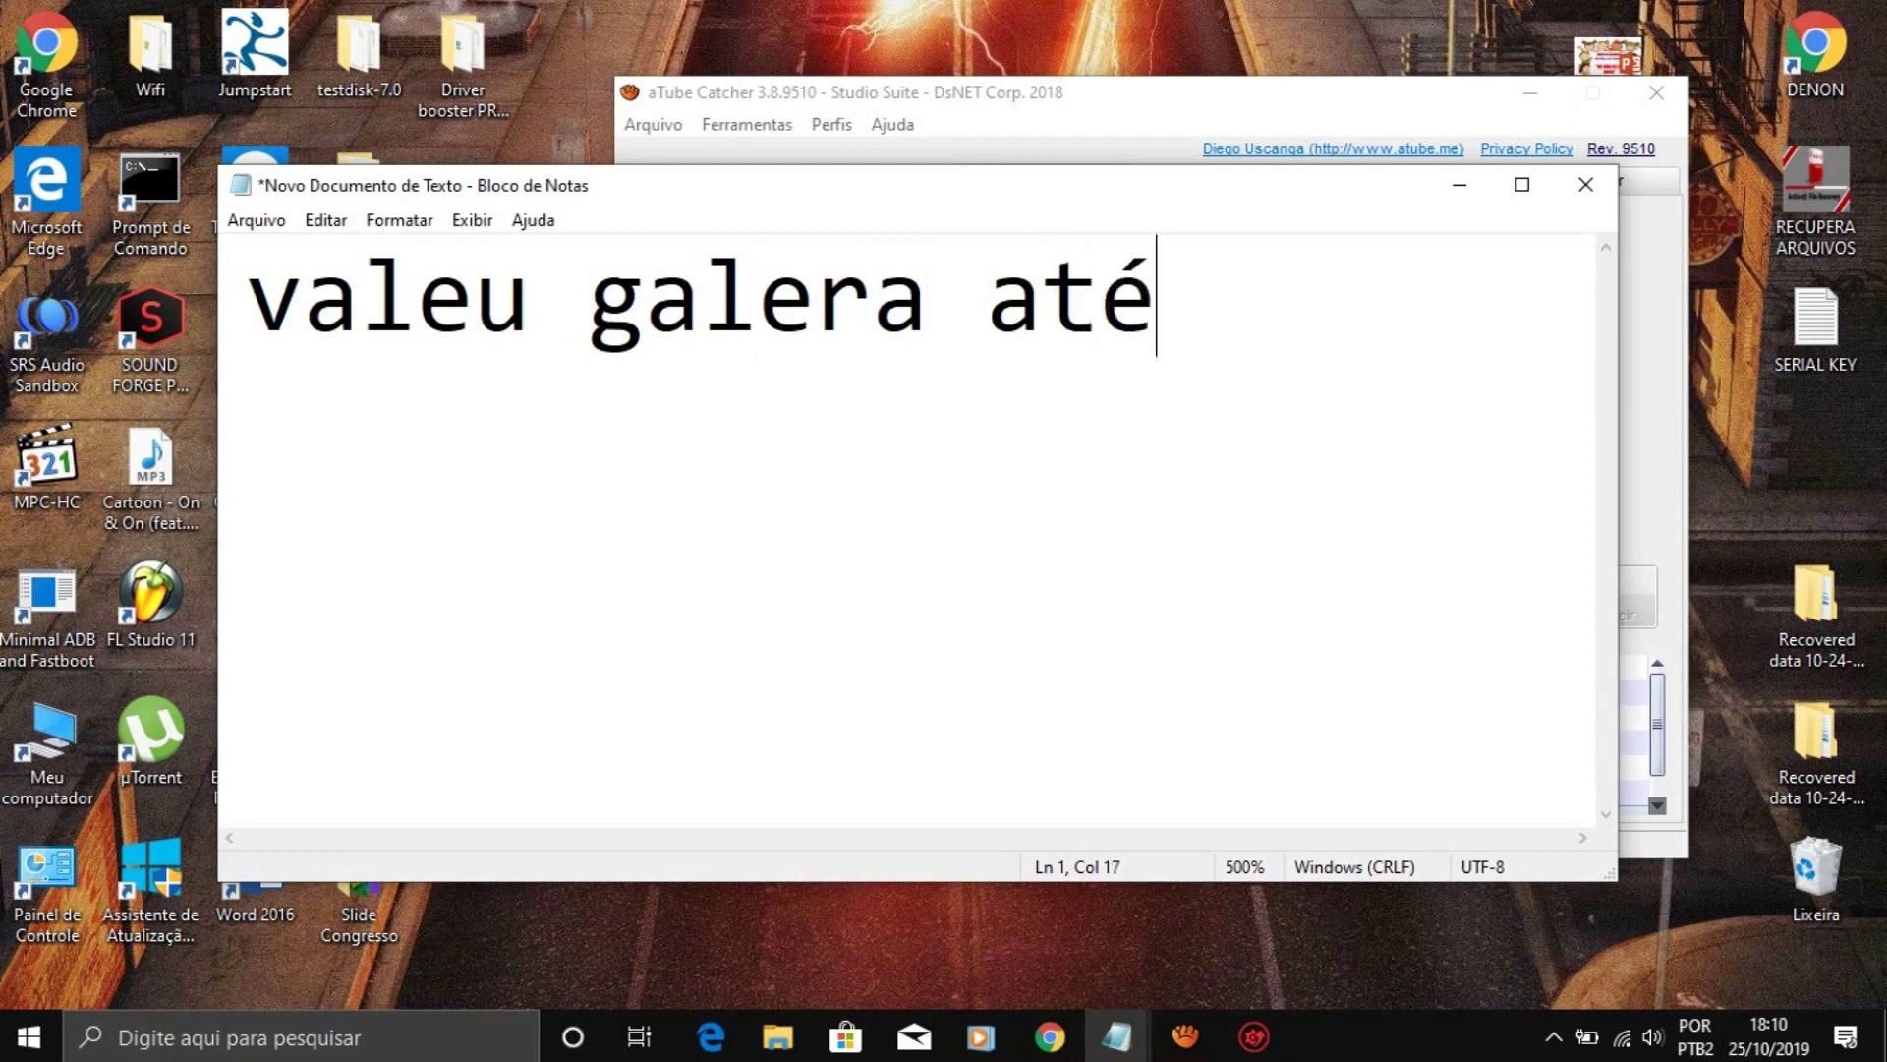
text( se i)
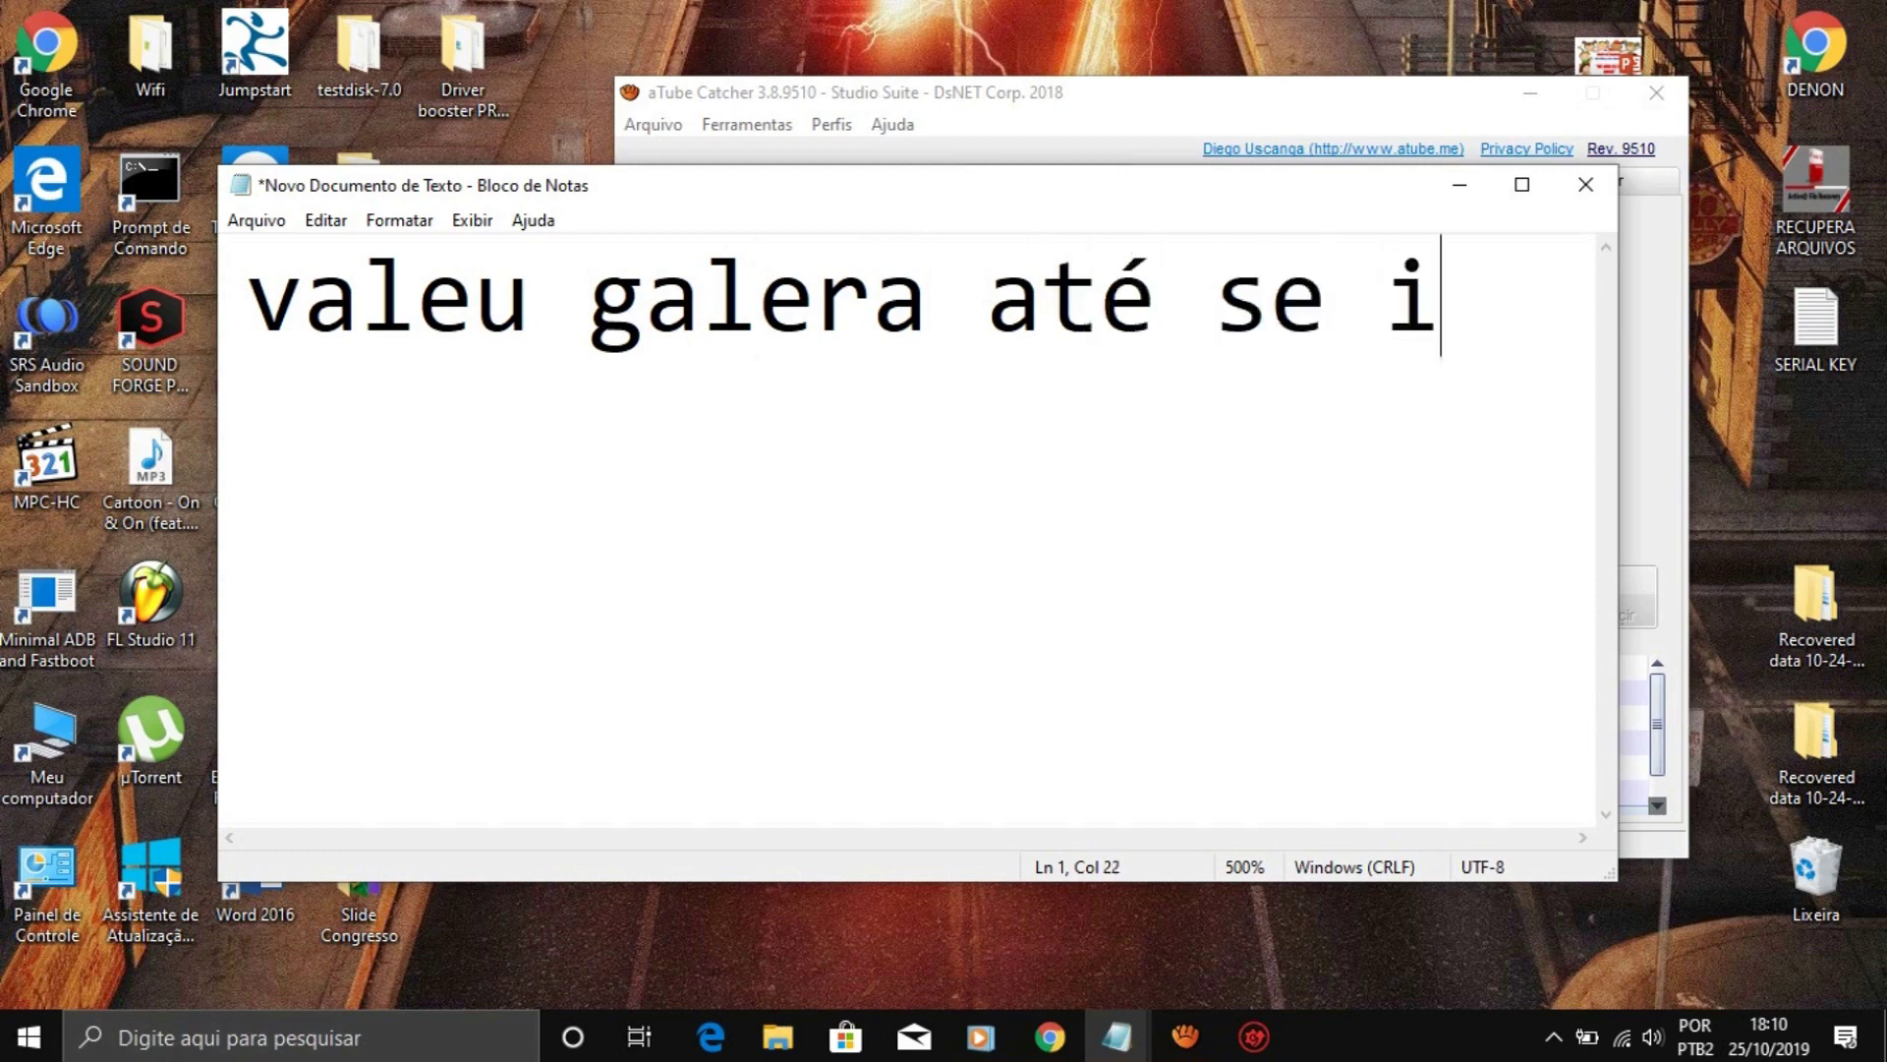
text(nsc se inscreva)
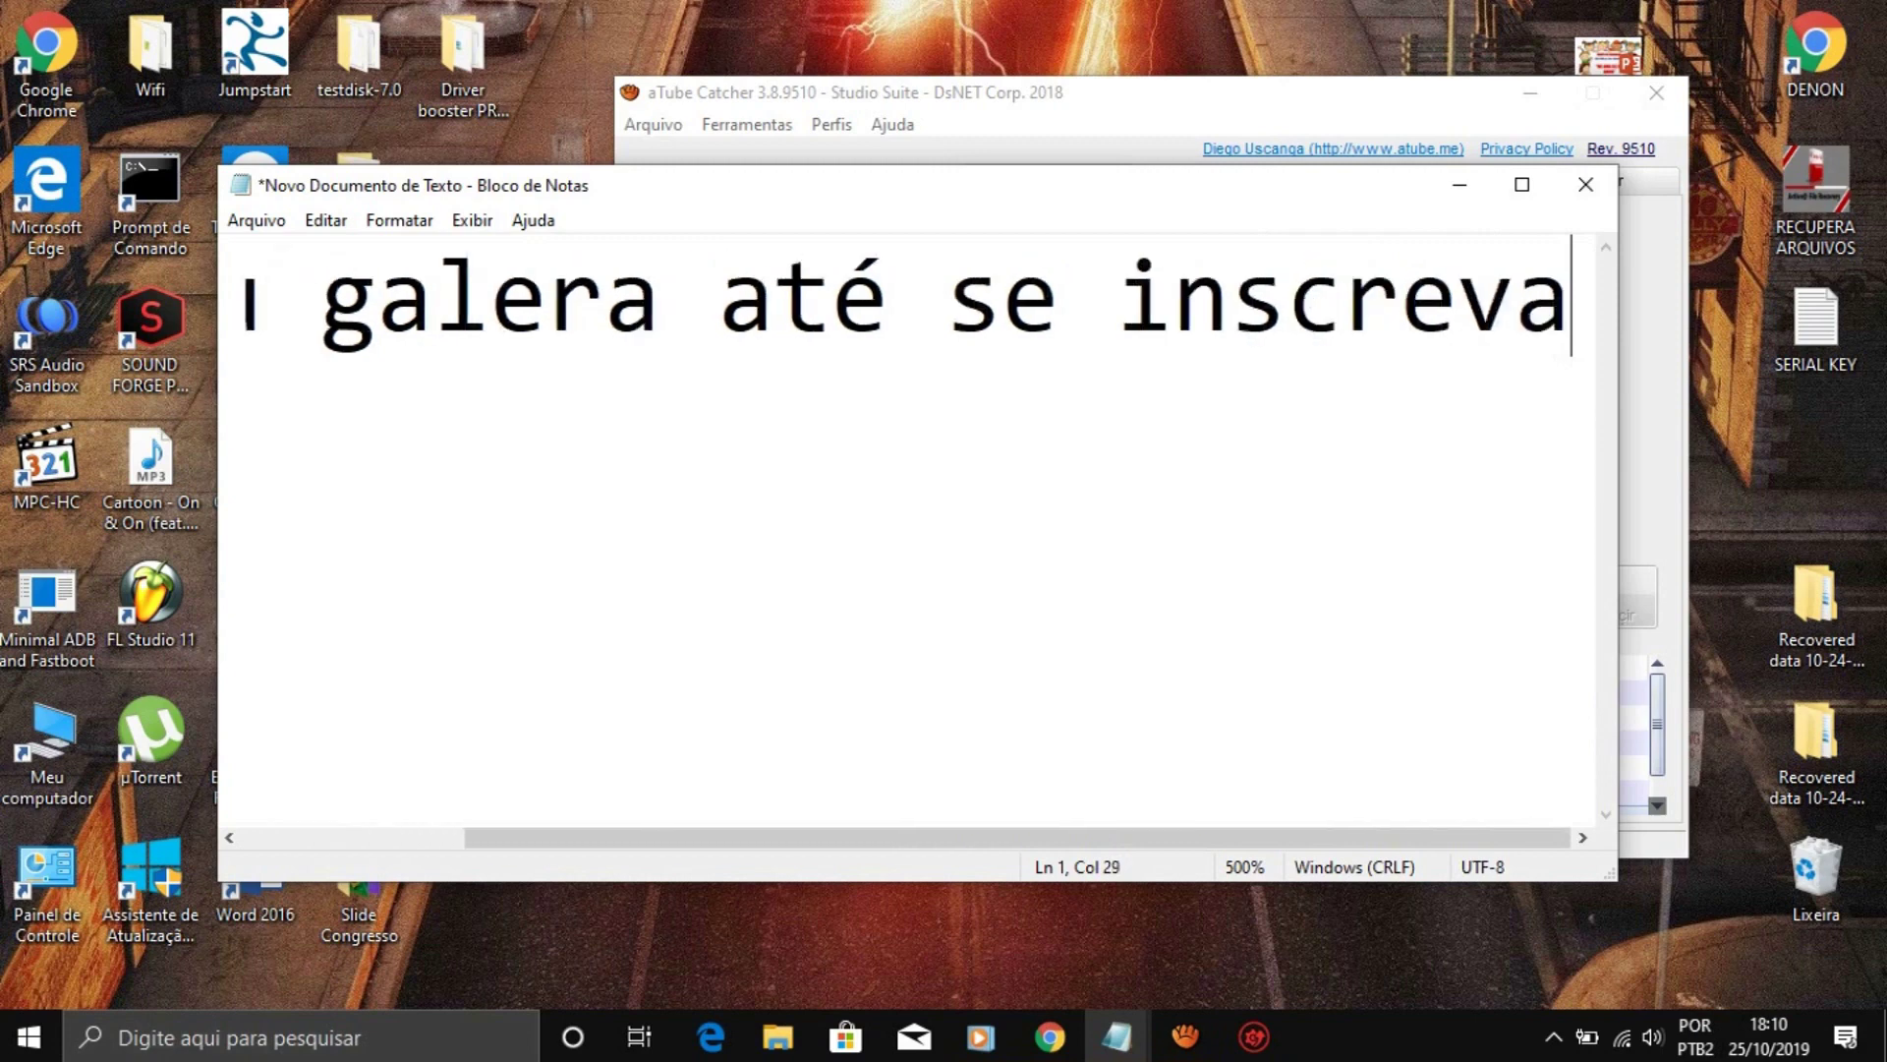
text( no )
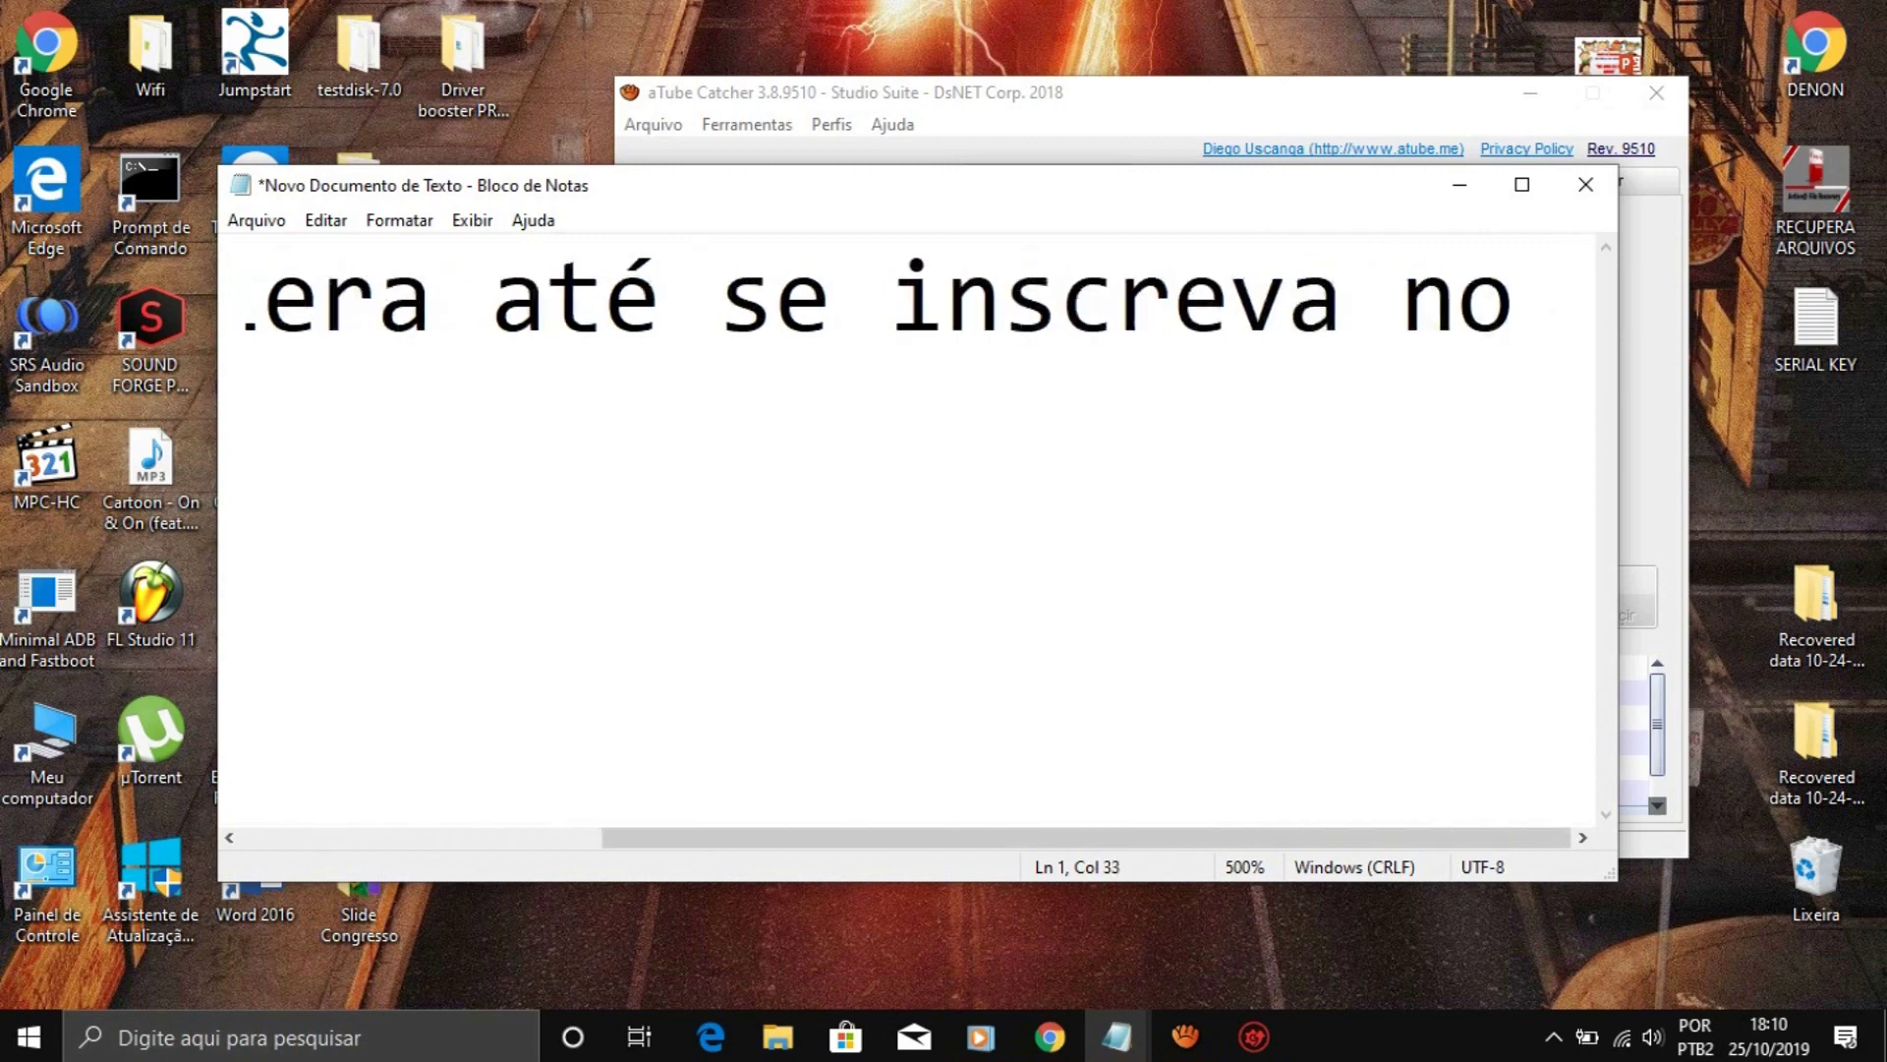
text(canal)
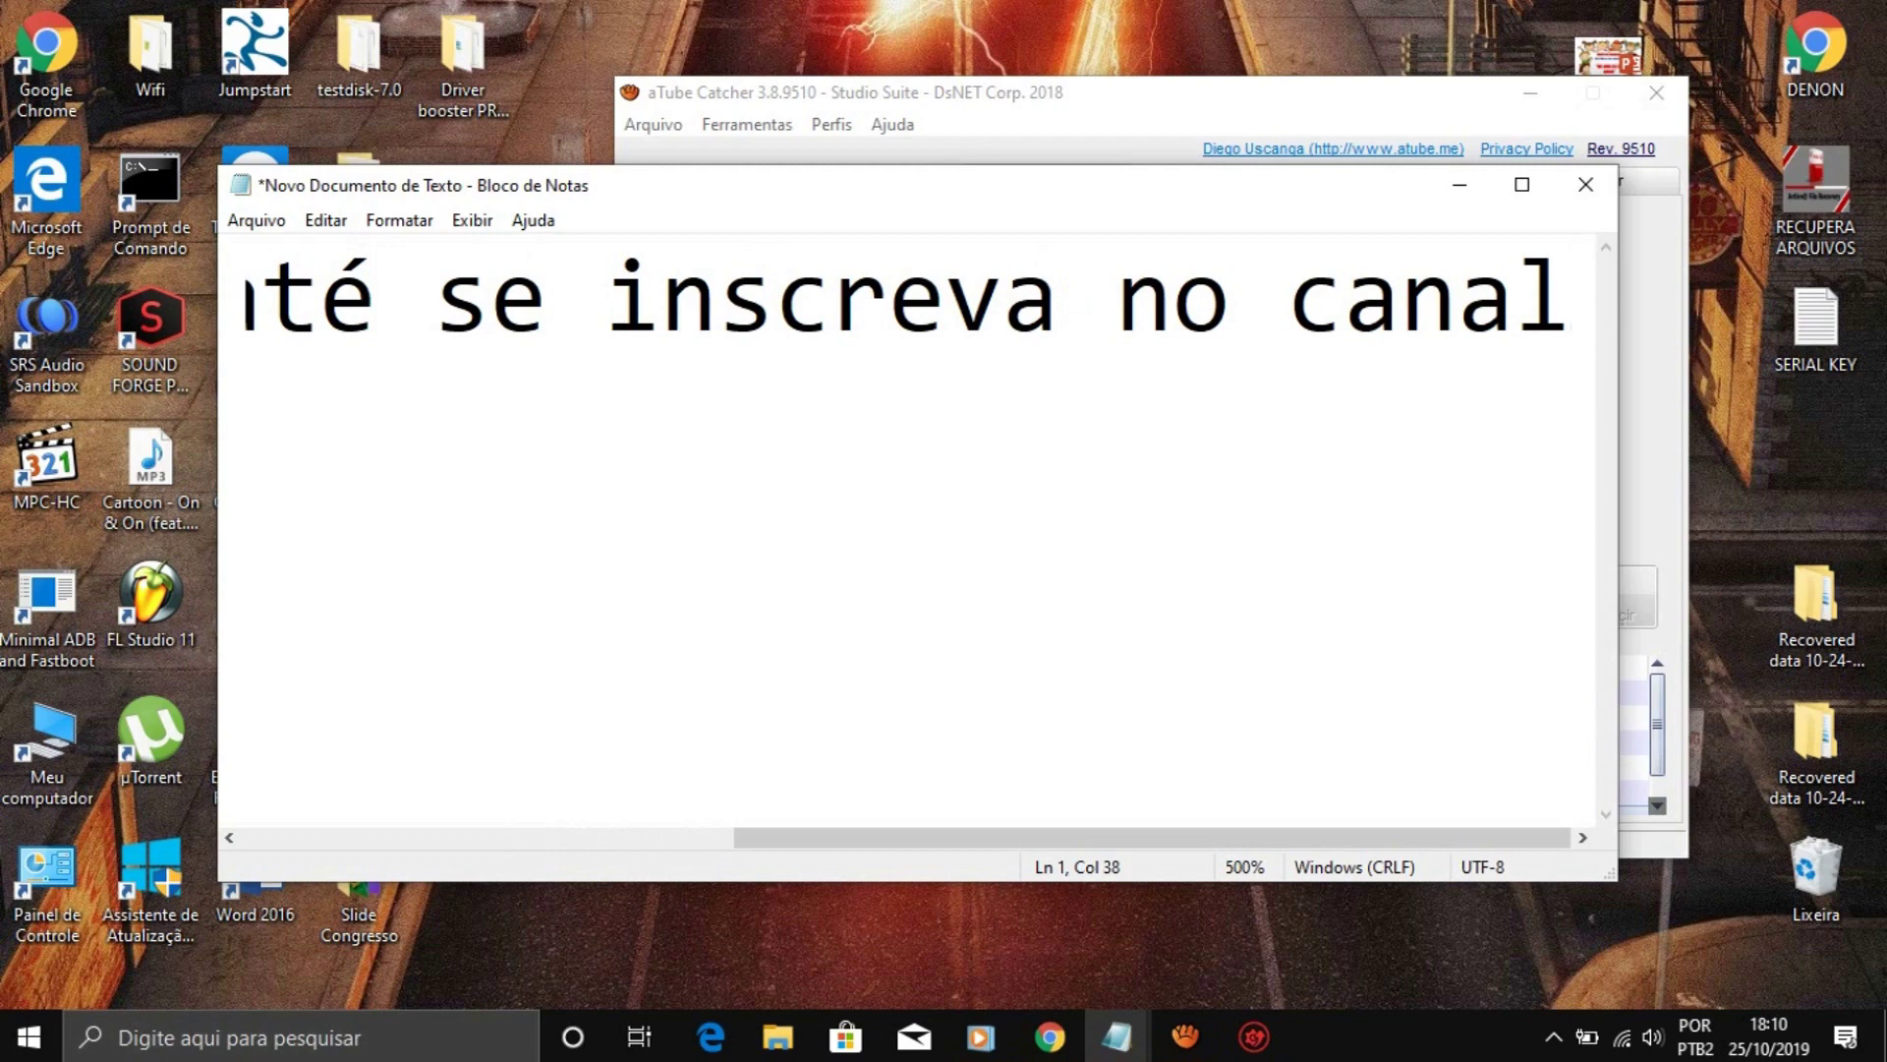
text( não)
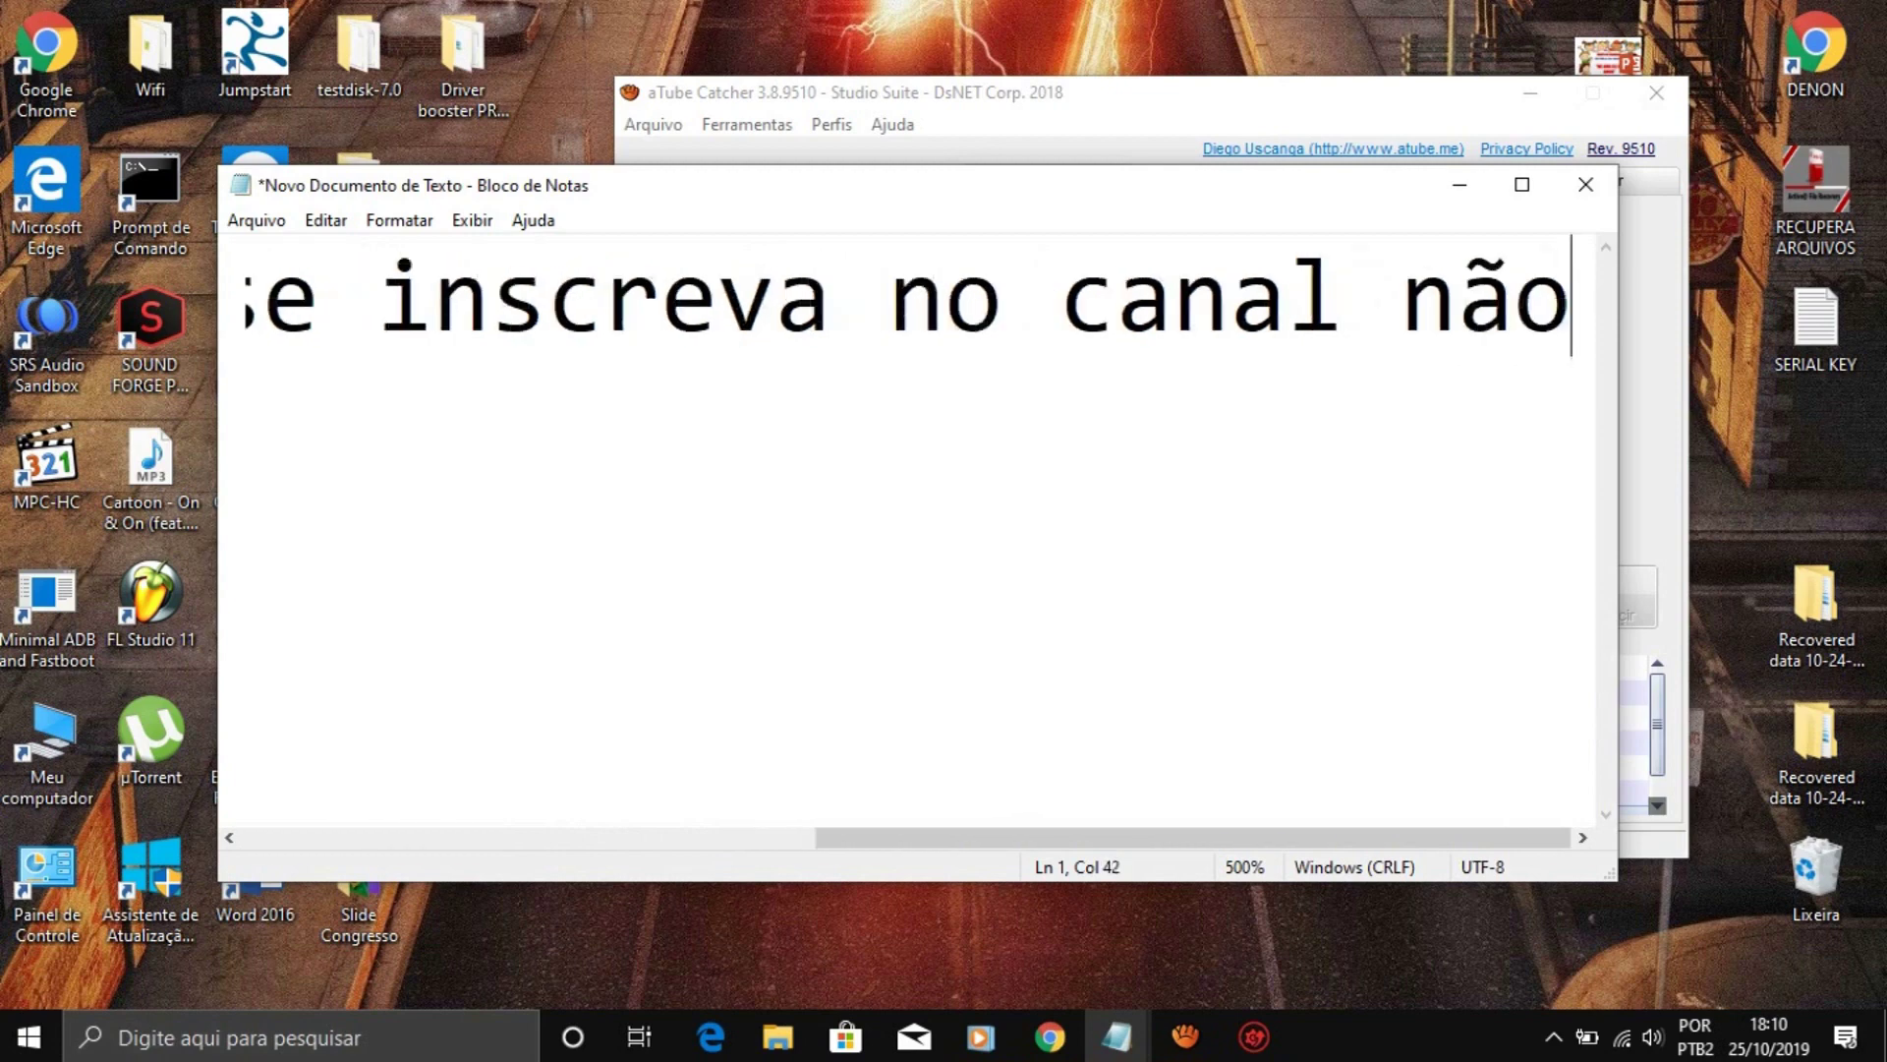
text( es)
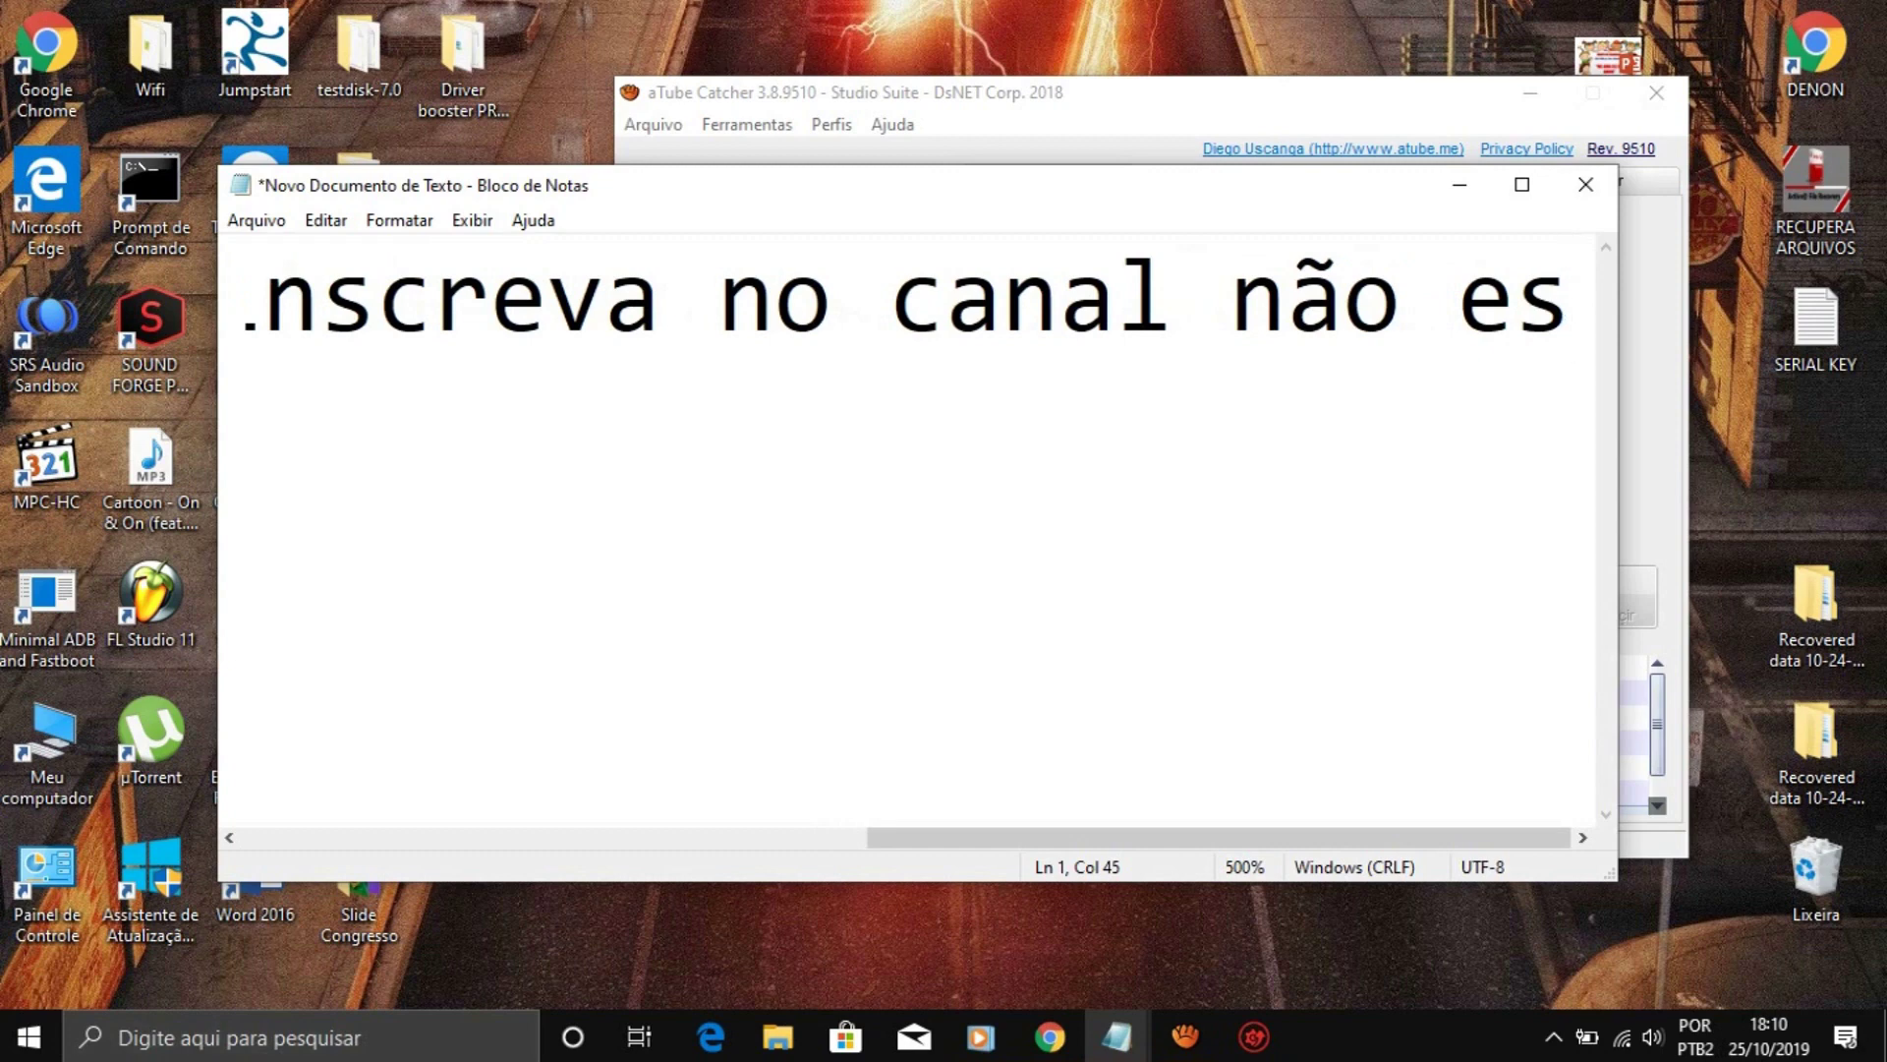
text(quece d)
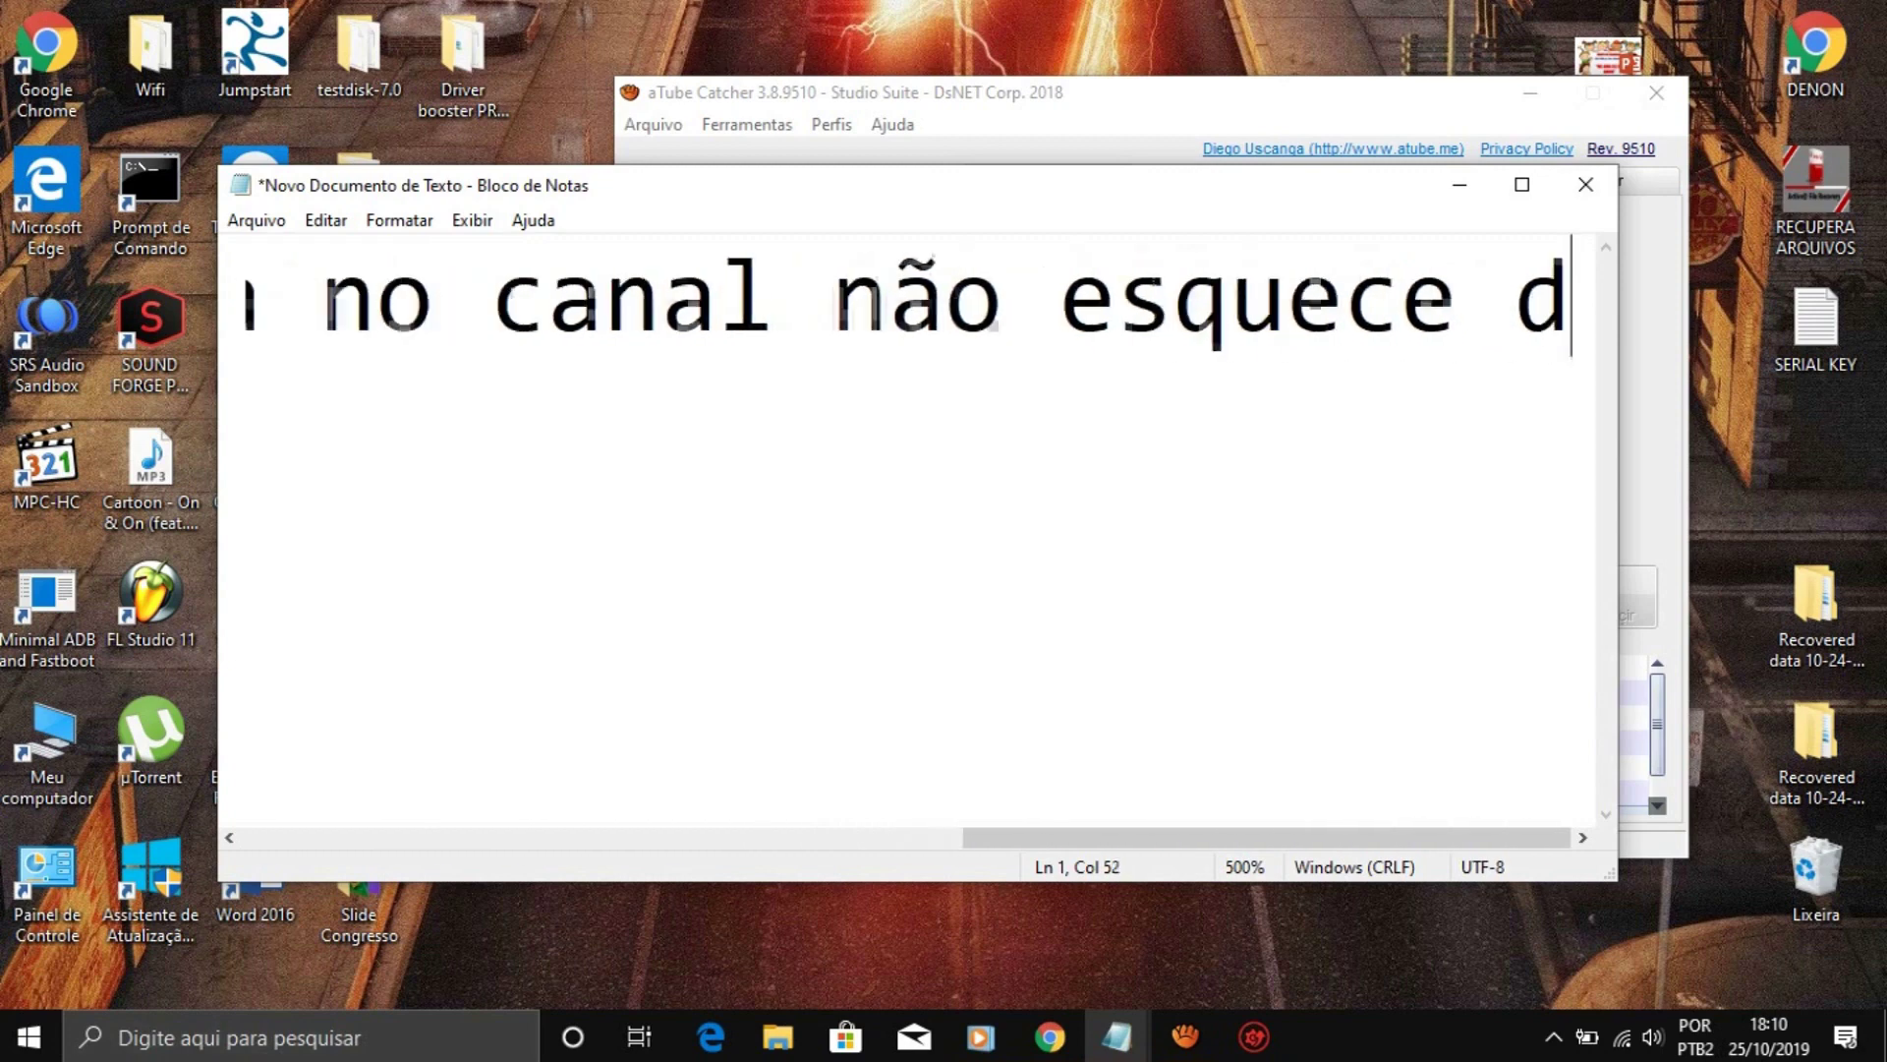
text(e ativa )
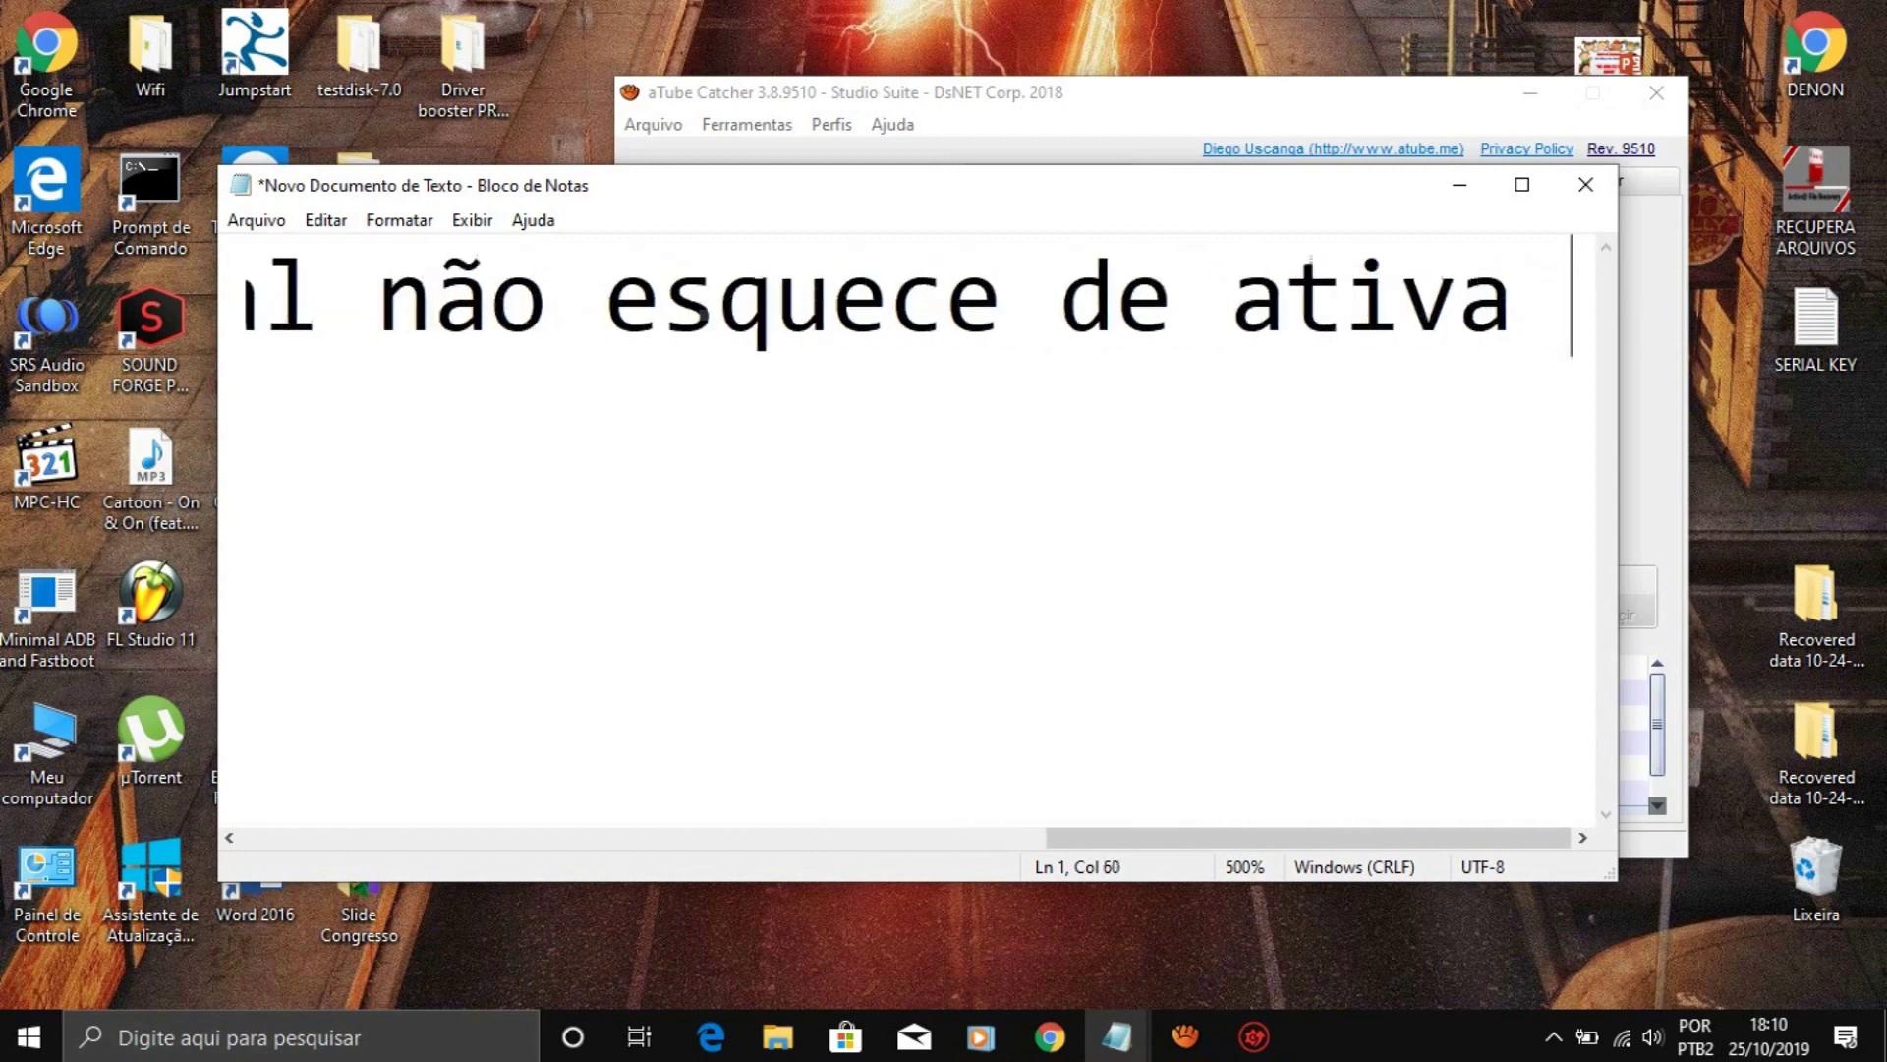
text(o sininho)
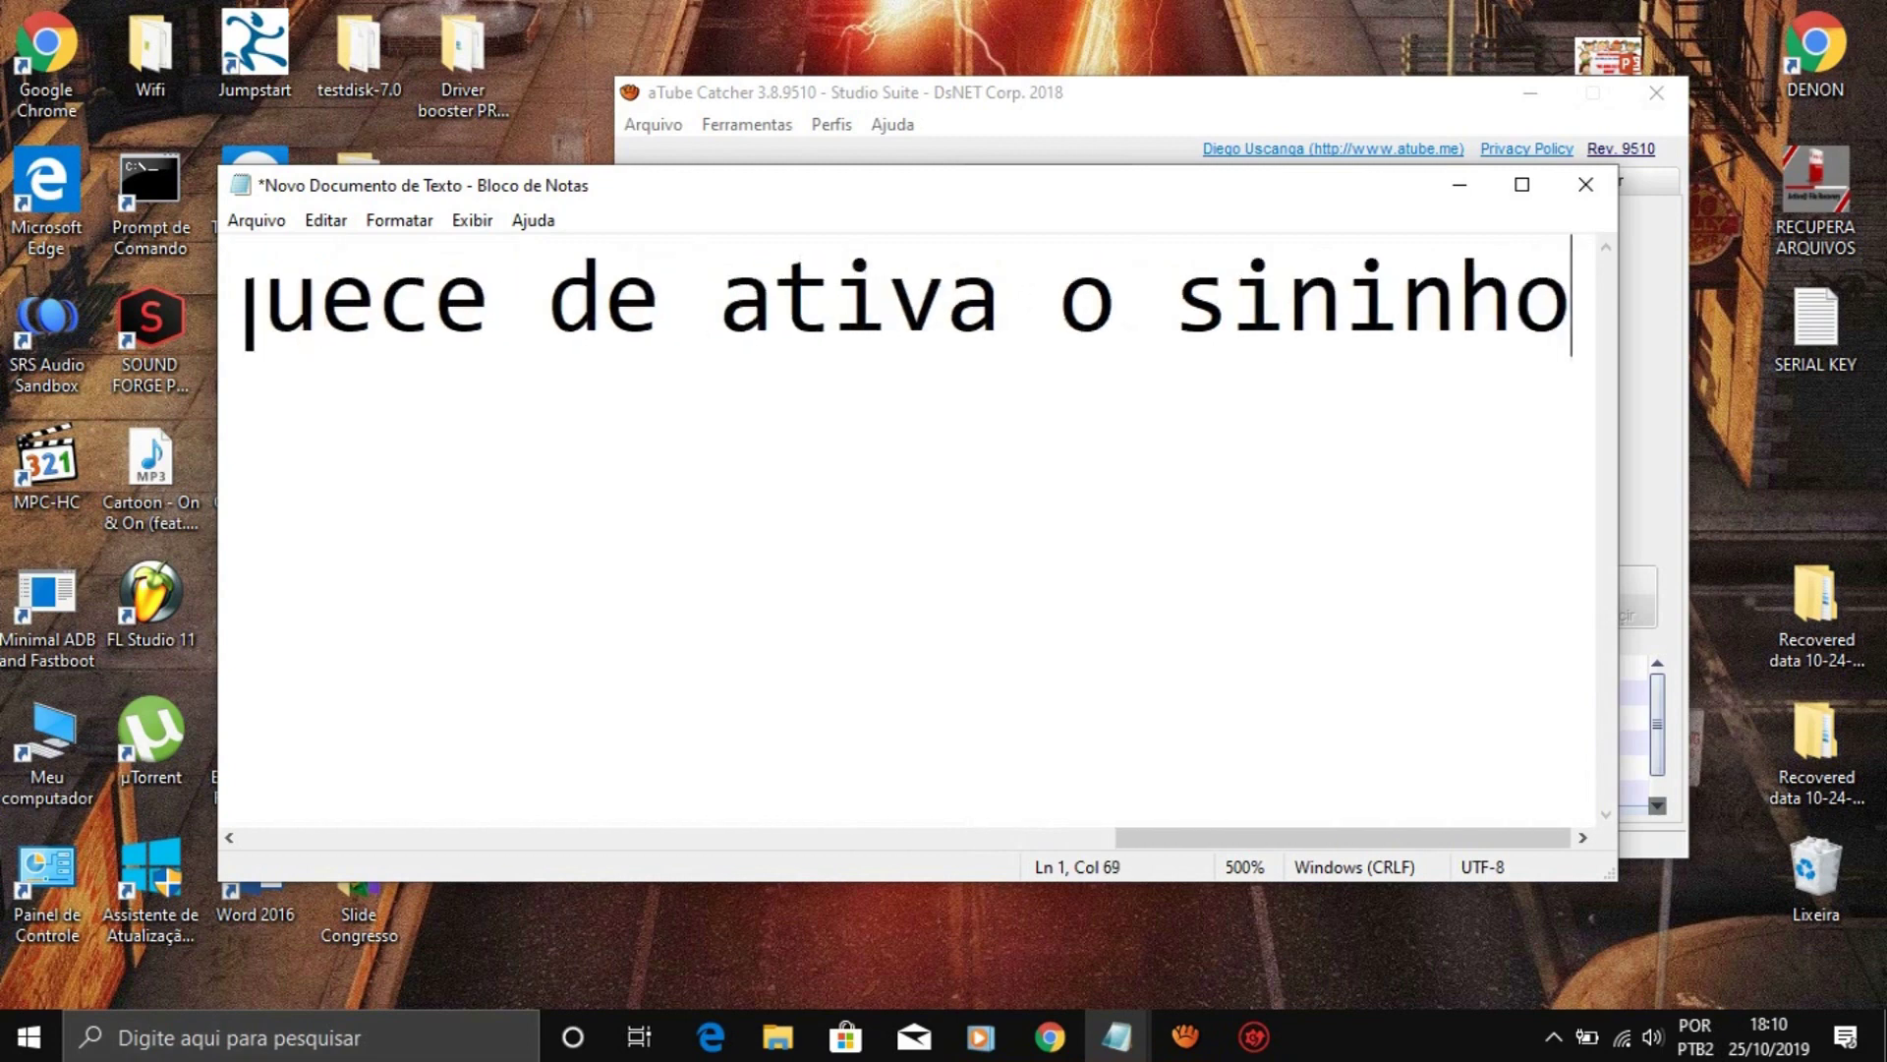
key(alt+Tab)
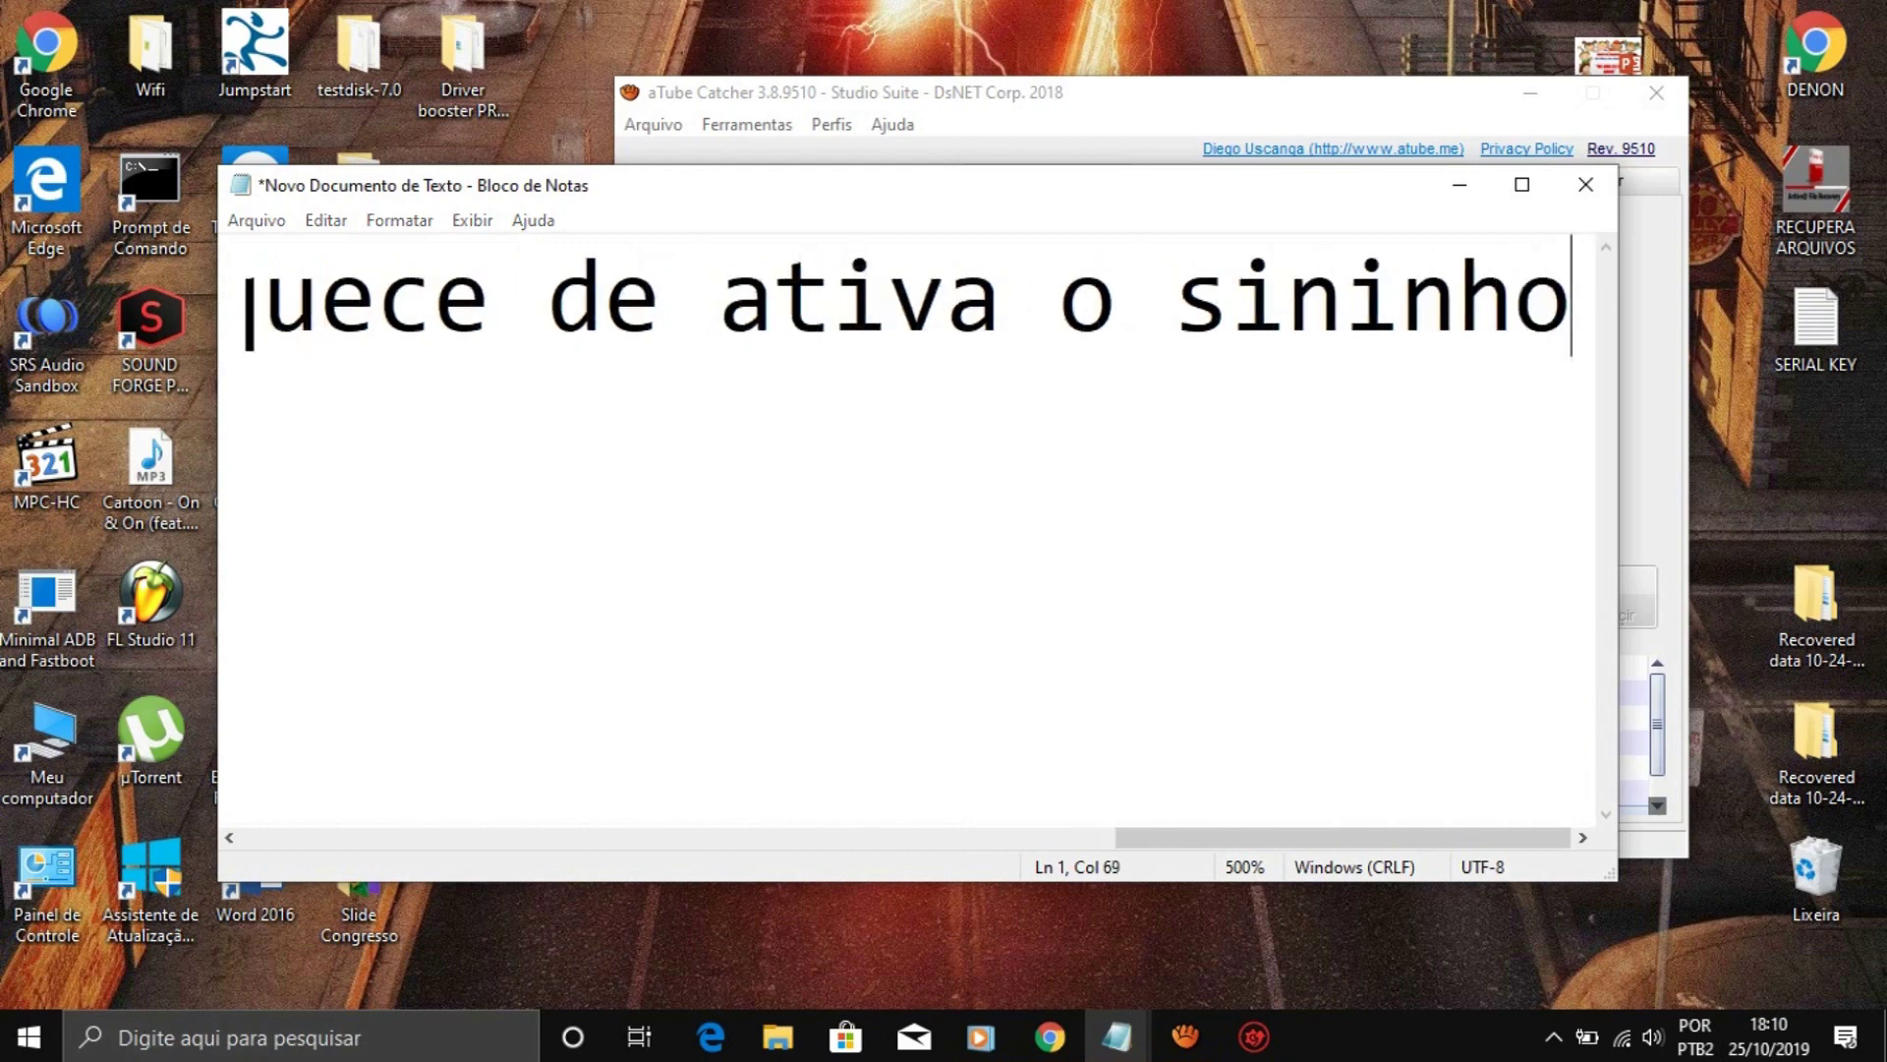